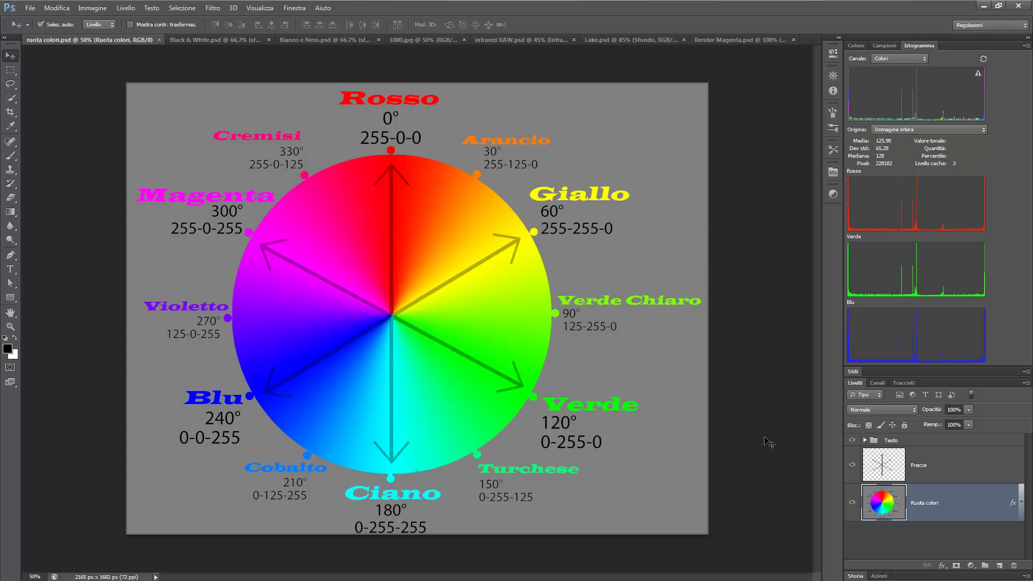
Switch to the Black & White.psd document with the six Rapporto Cromatico colour squares
left_click(219, 41)
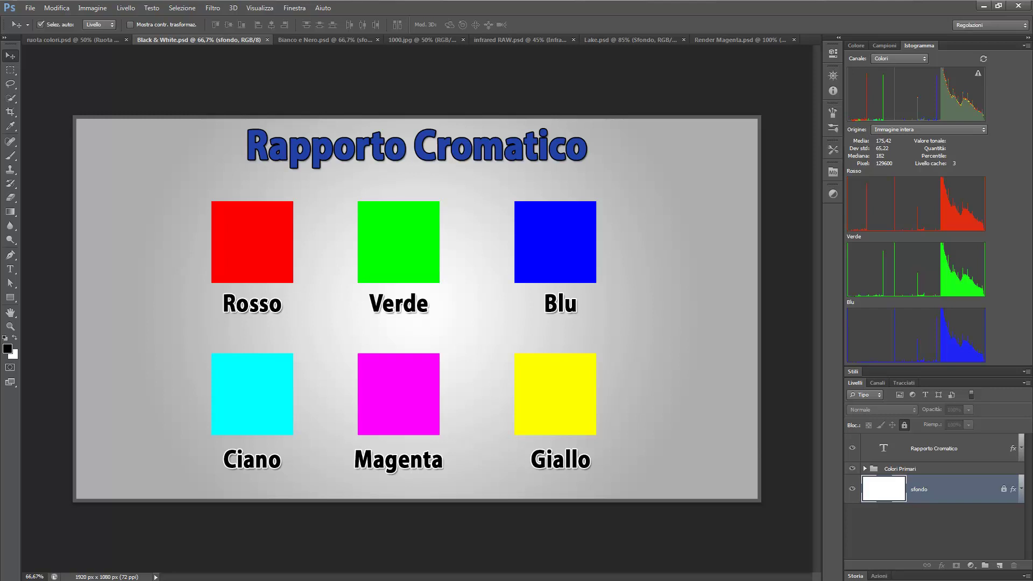
Show the Canali panel and view only the Rosso channel, whitening the red, magenta and yellow squares
left_click(877, 382)
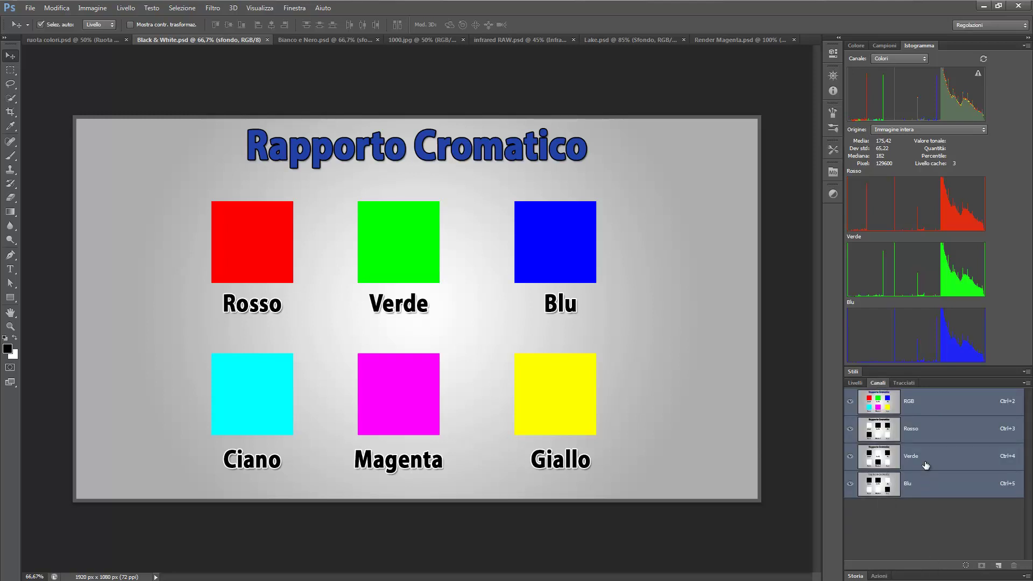
left_click(916, 428)
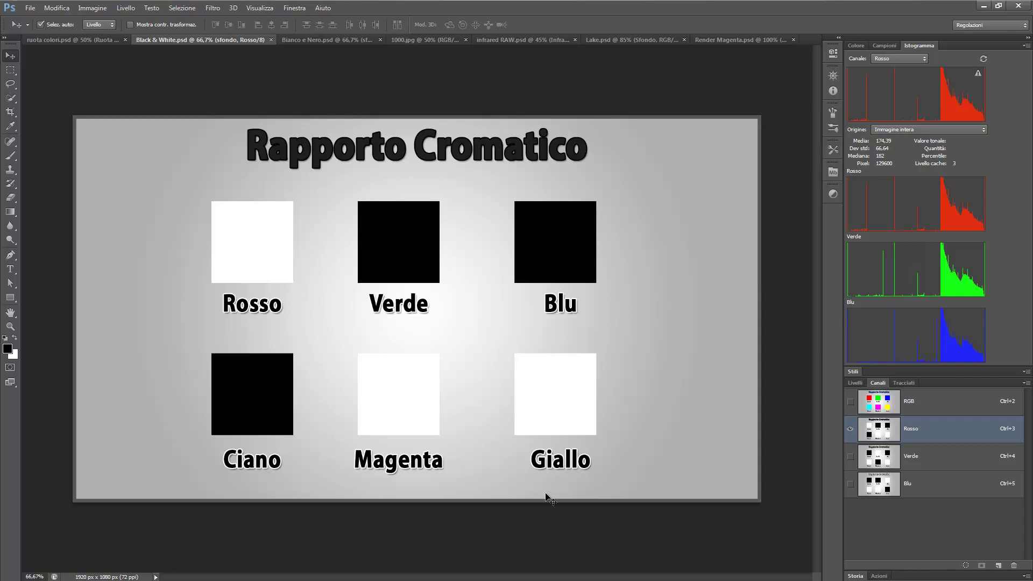
left_click(923, 465)
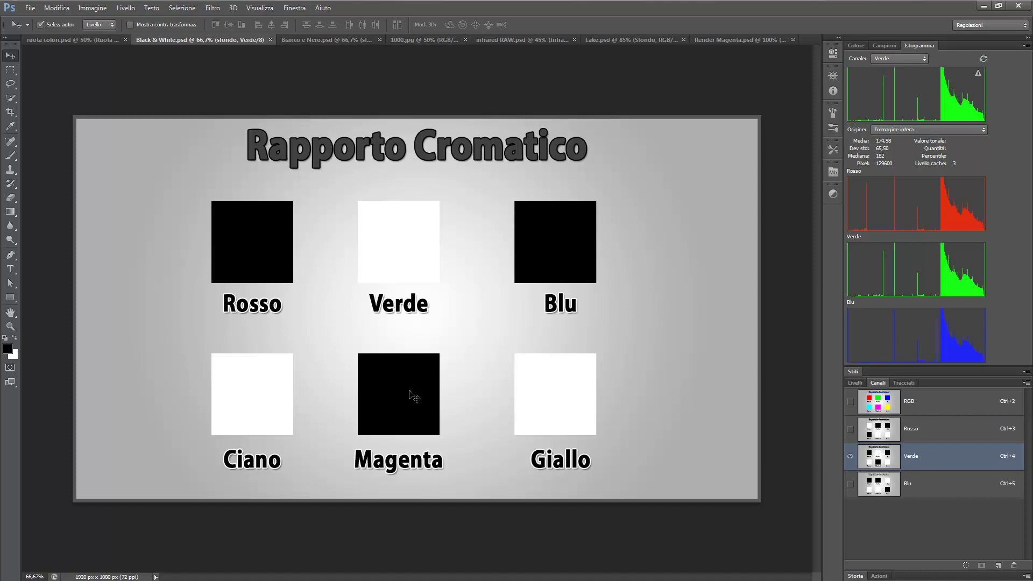
left_click(934, 427)
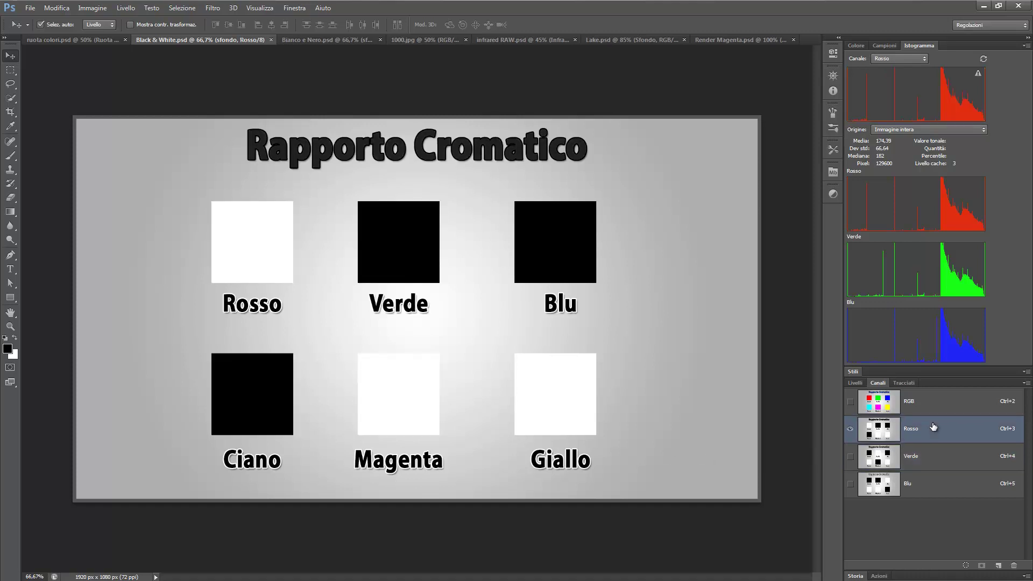
left_click(928, 457)
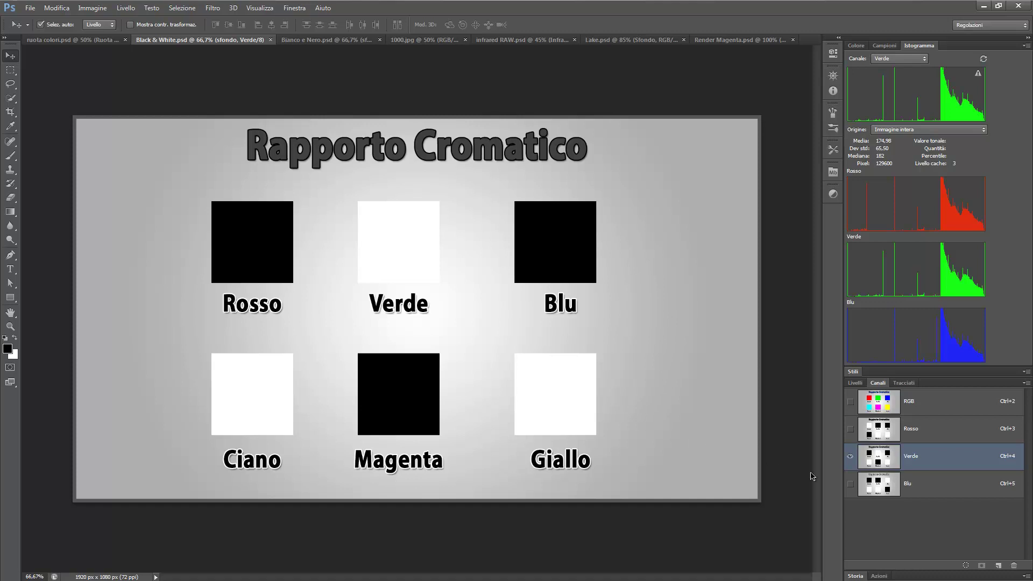
left_click(911, 435)
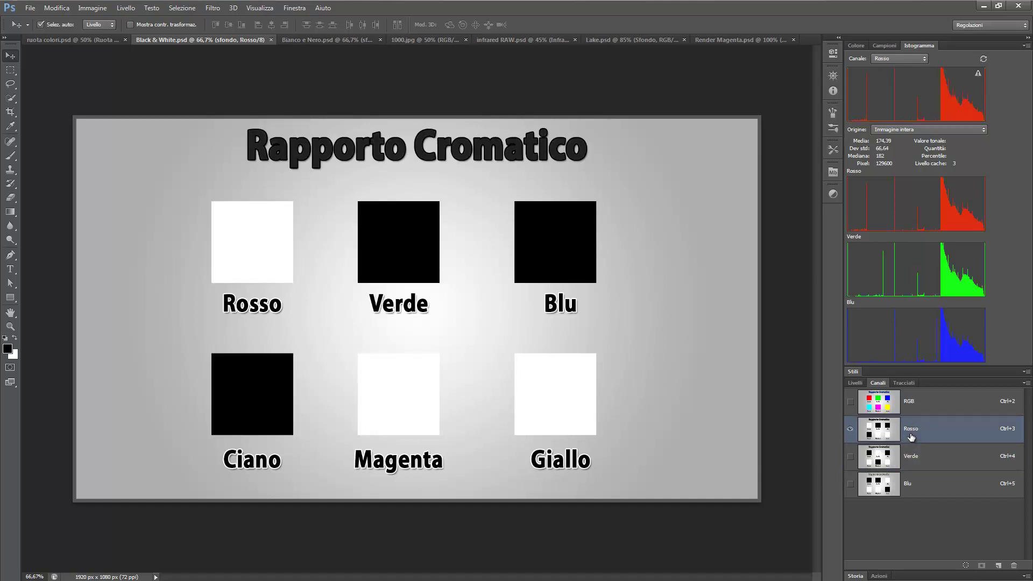
left_click(926, 452)
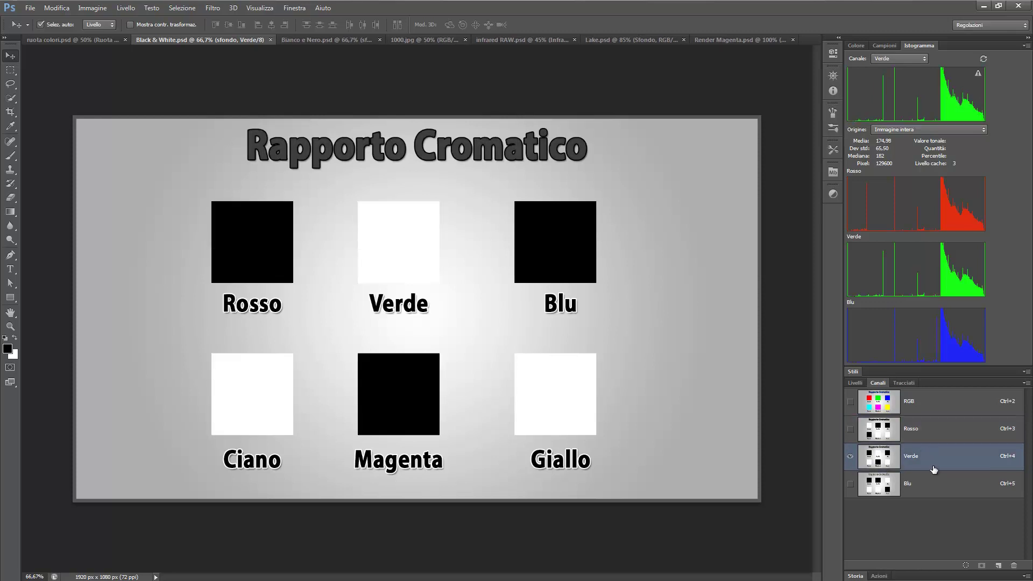
left_click(933, 487)
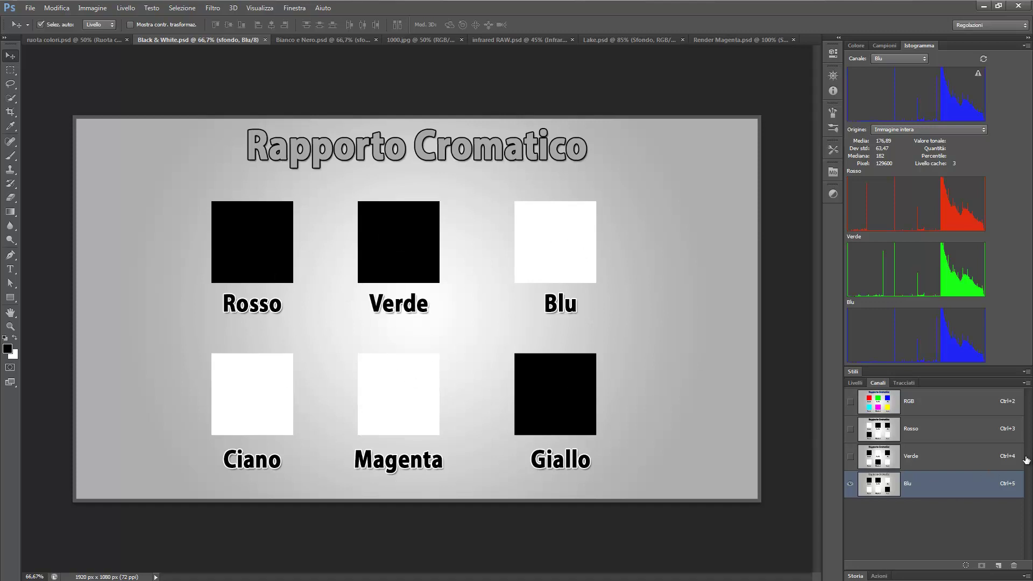
left_click(942, 464)
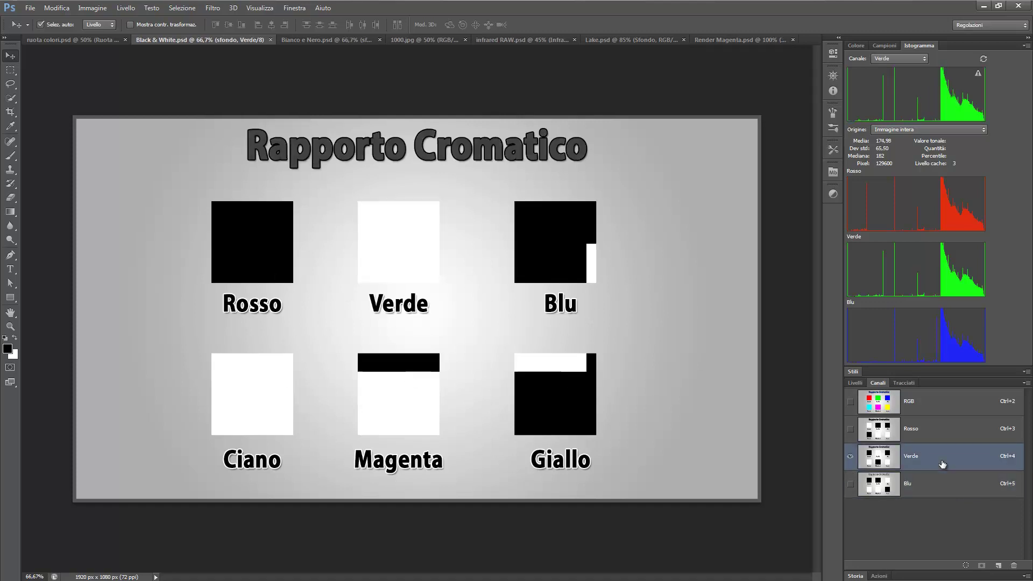
left_click(930, 435)
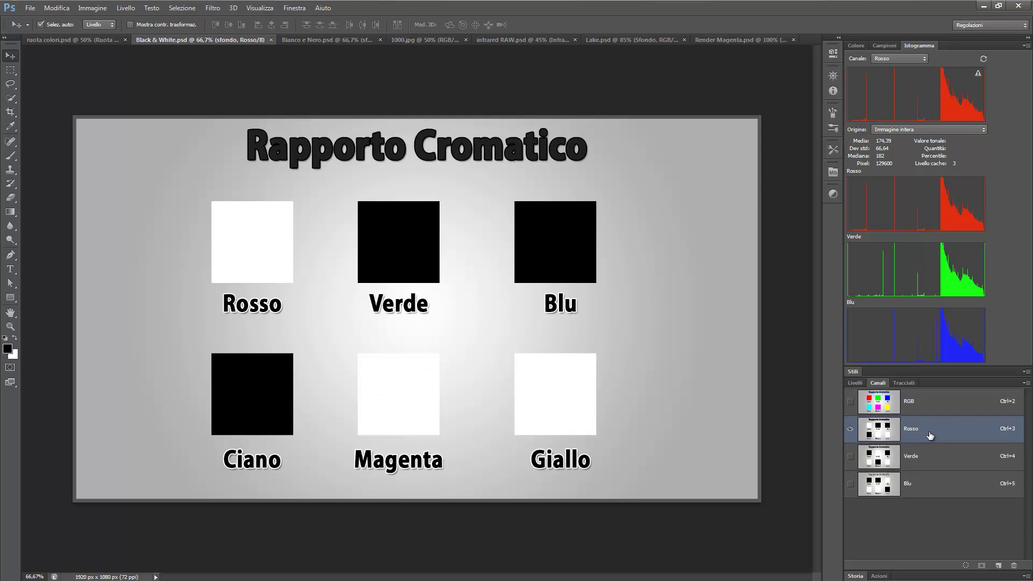
left_click(931, 462)
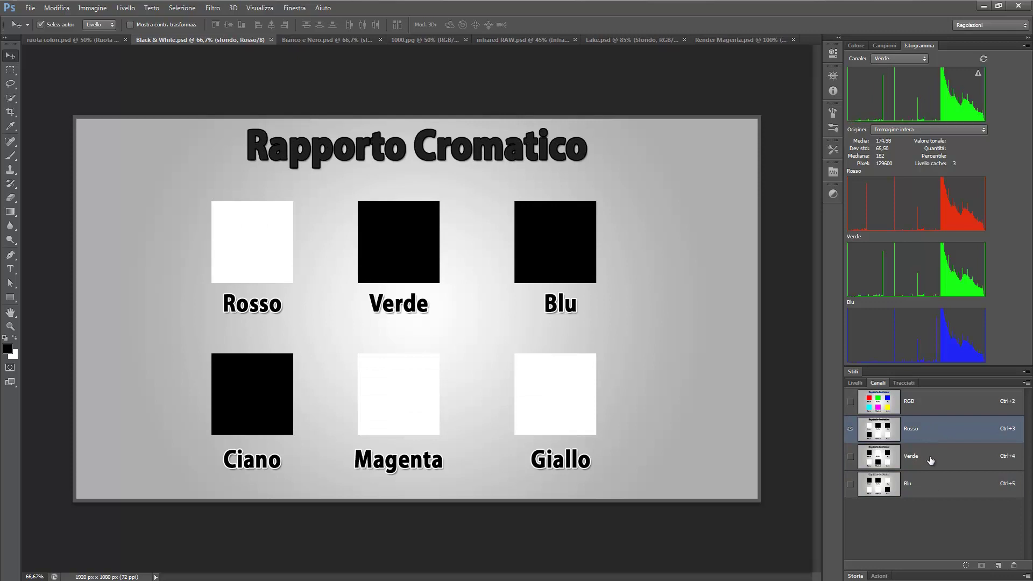
left_click(942, 488)
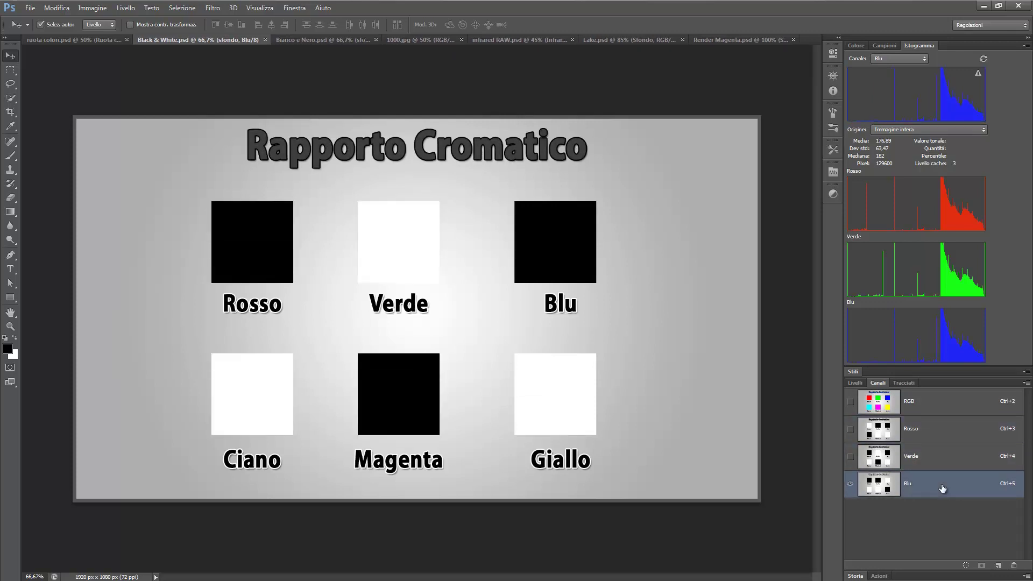
left_click(917, 433)
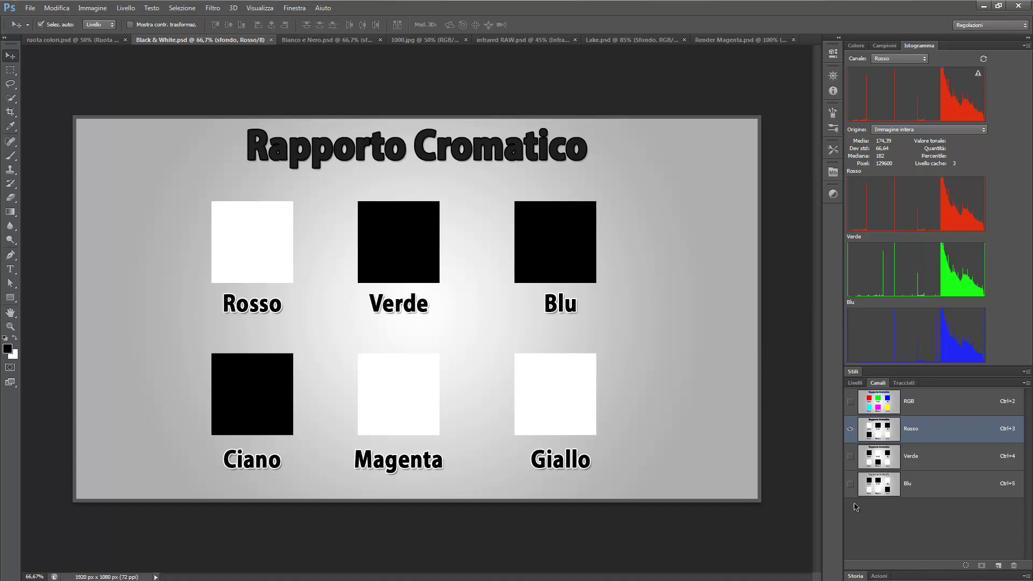
left_click(924, 459)
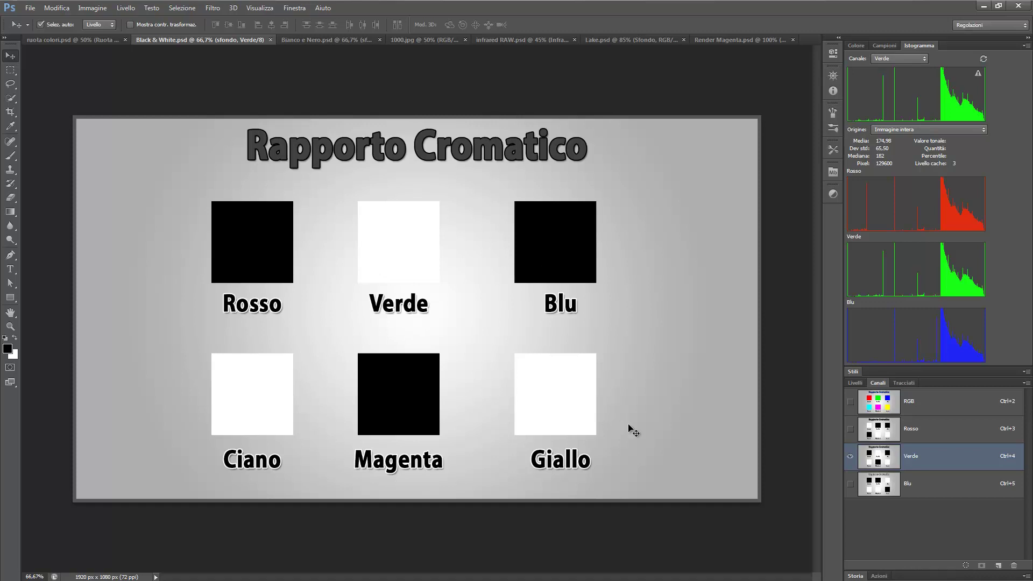
left_click(912, 484)
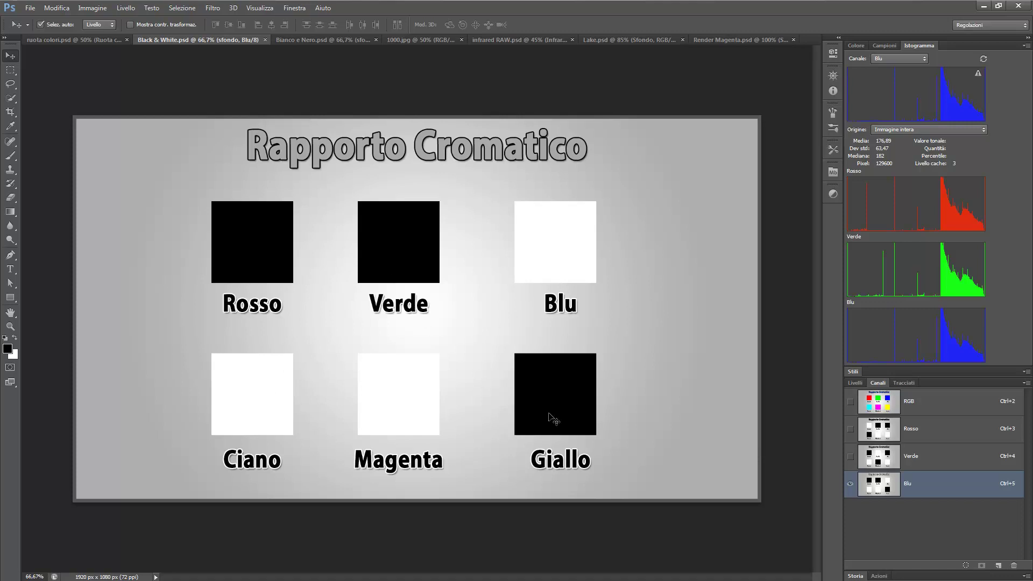
left_click(917, 429)
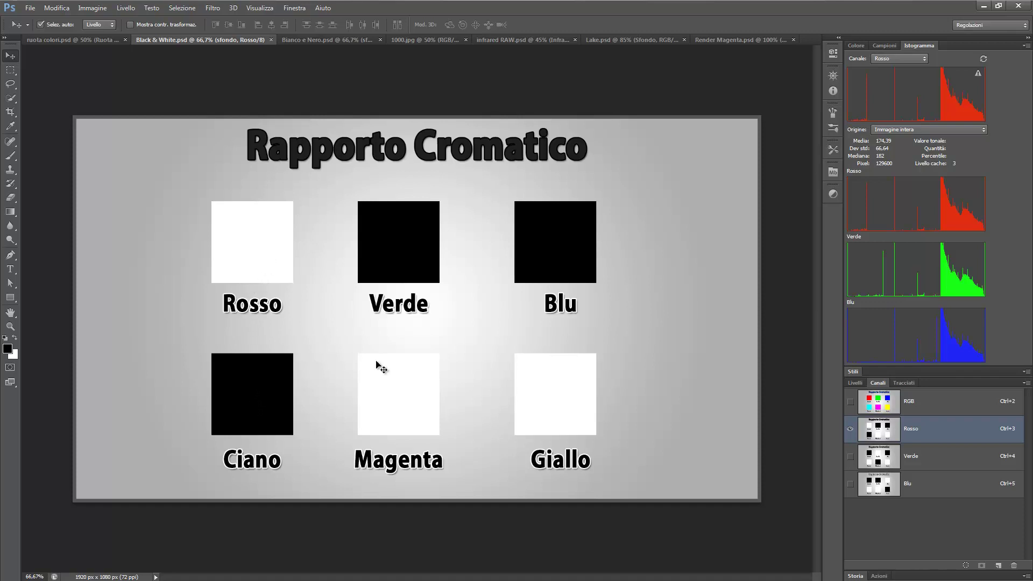
left_click(925, 462)
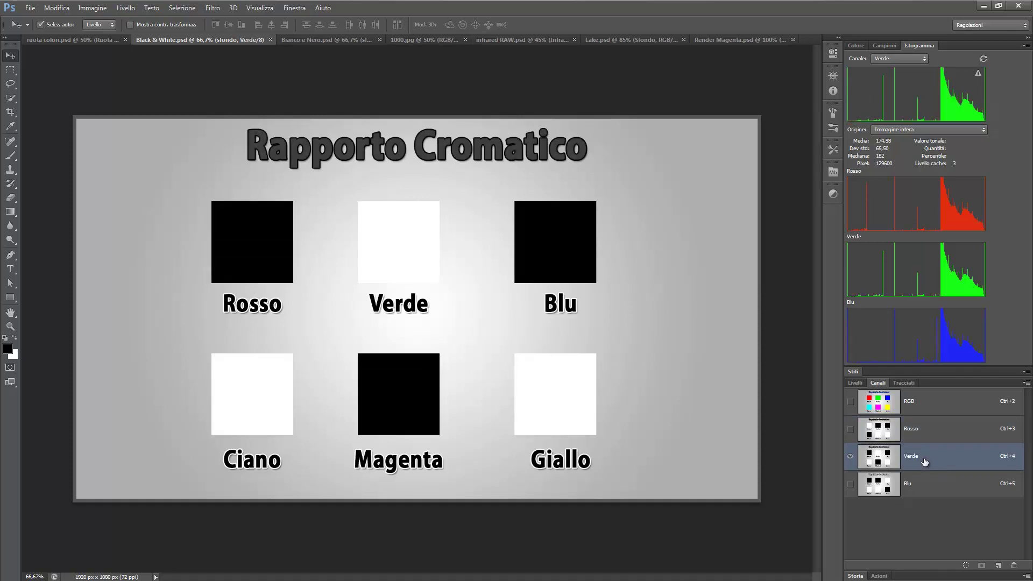
left_click(935, 430)
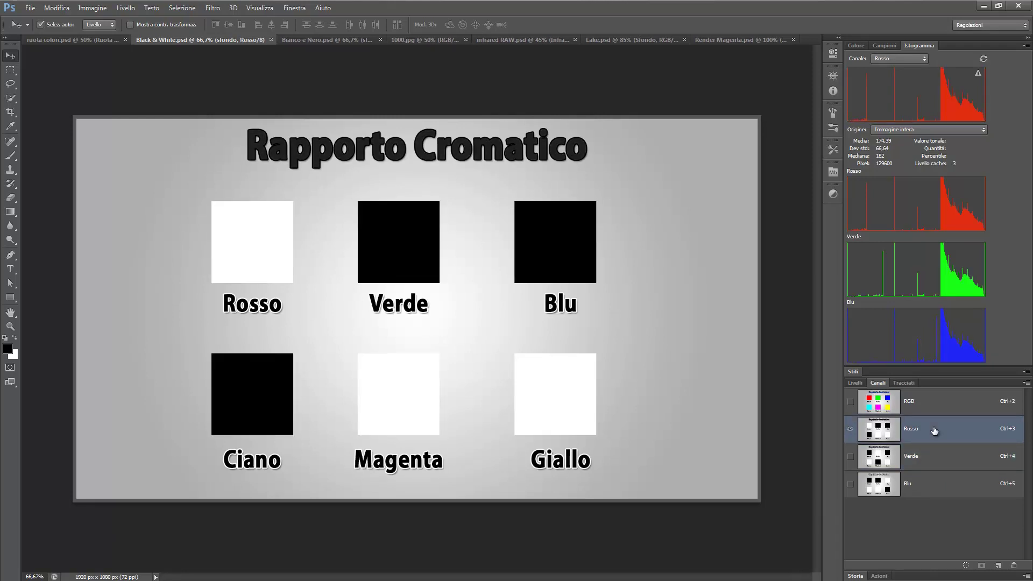
left_click(932, 479)
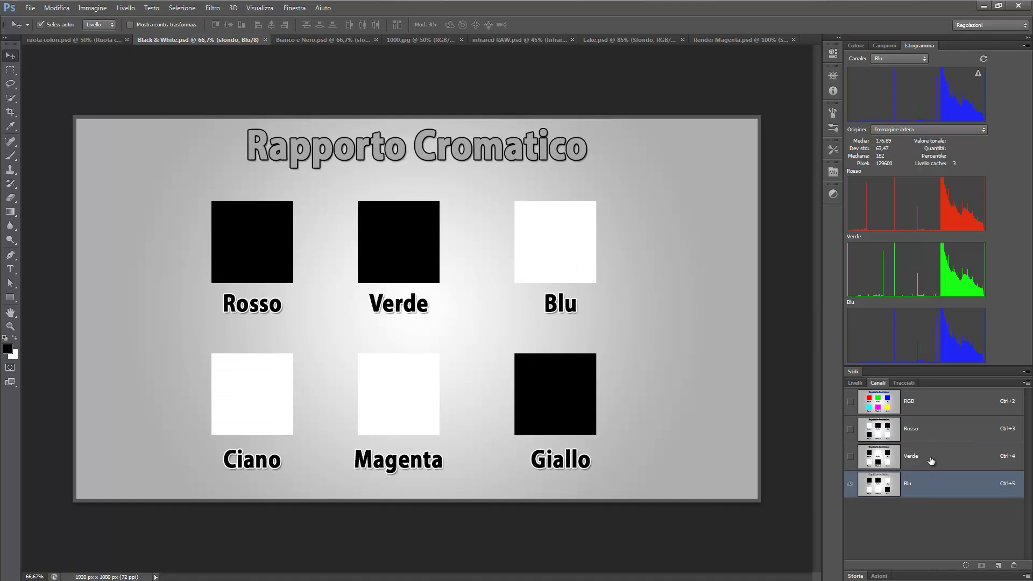
left_click(932, 459)
Return the colour squares to the RGB composite and set the Histogram Canale to Colori
left_click(923, 443)
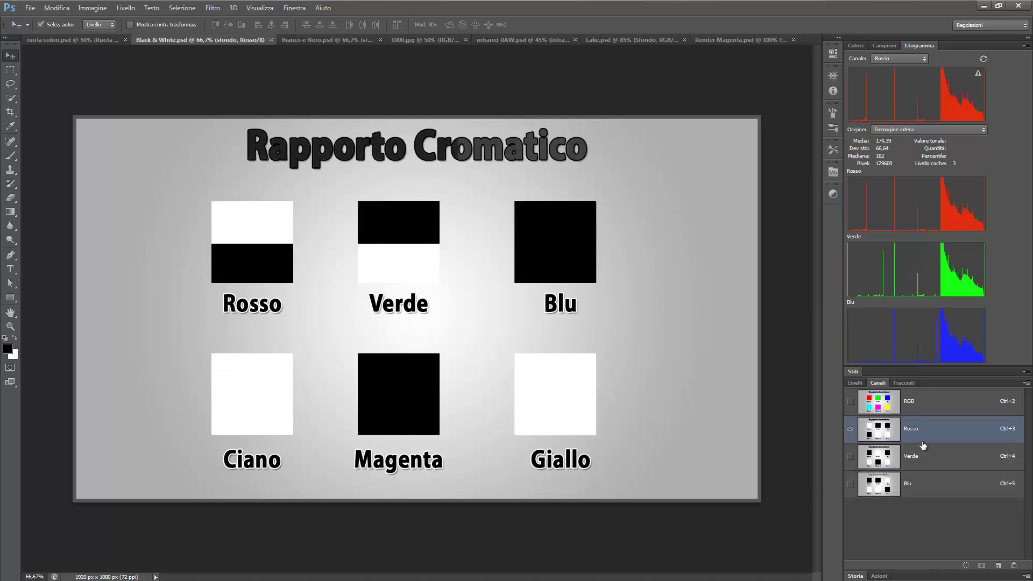
left_click(850, 402)
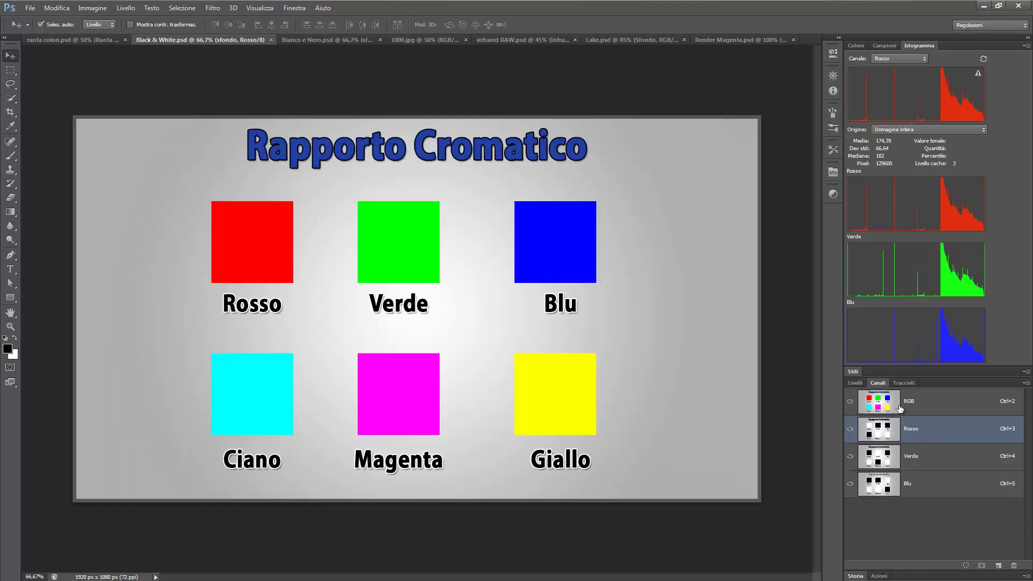
left_click(921, 405)
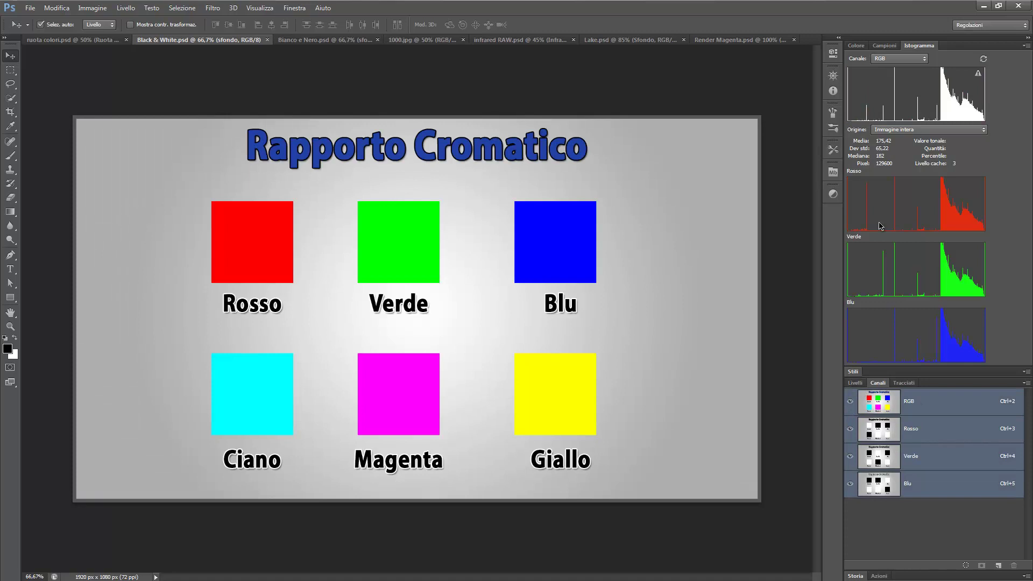
left_click(891, 59)
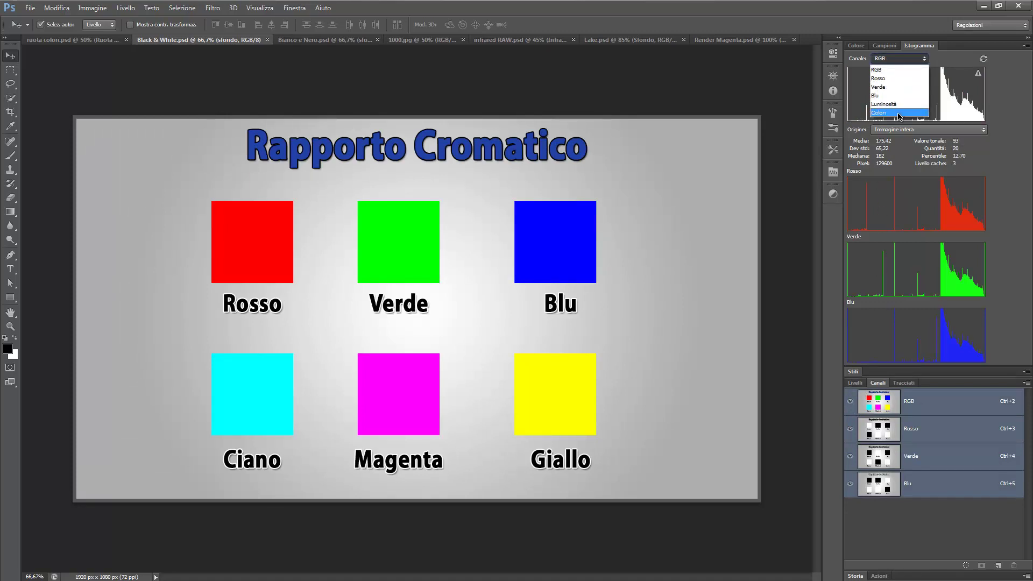
left_click(898, 114)
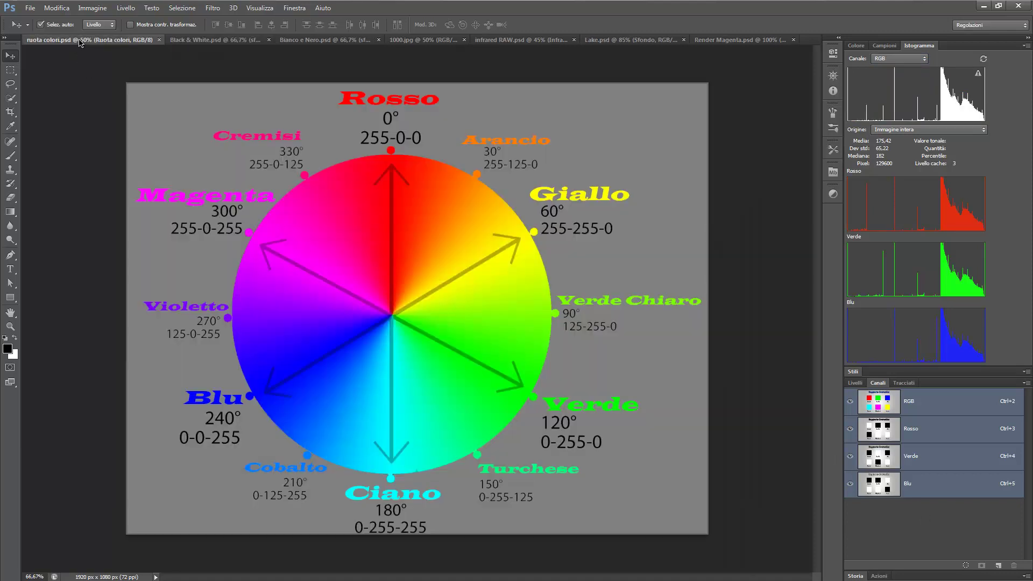
On ruota colori.psd, view the Rosso, Verde, then Blu channels one at a time
left_click(81, 41)
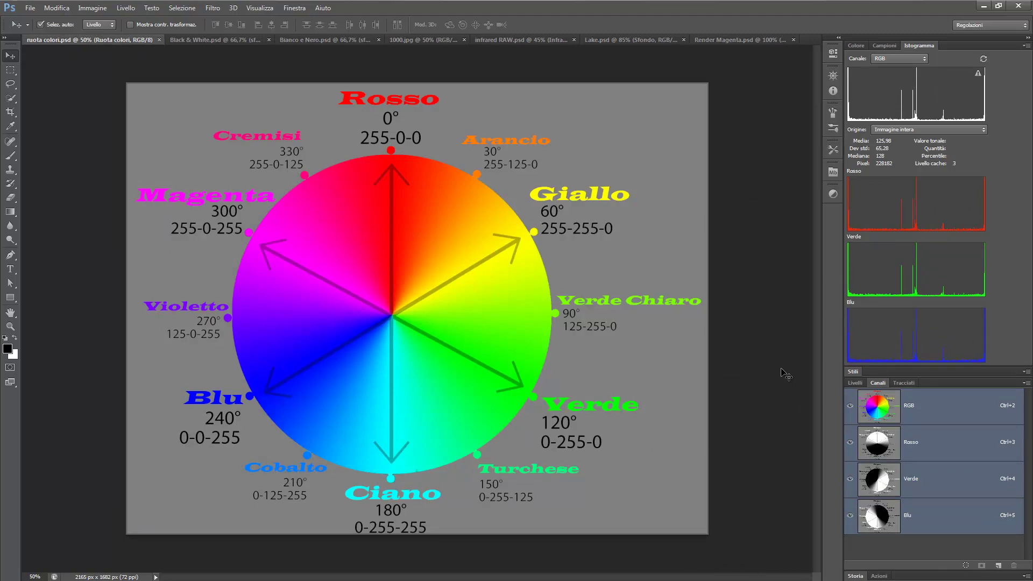
left_click(933, 446)
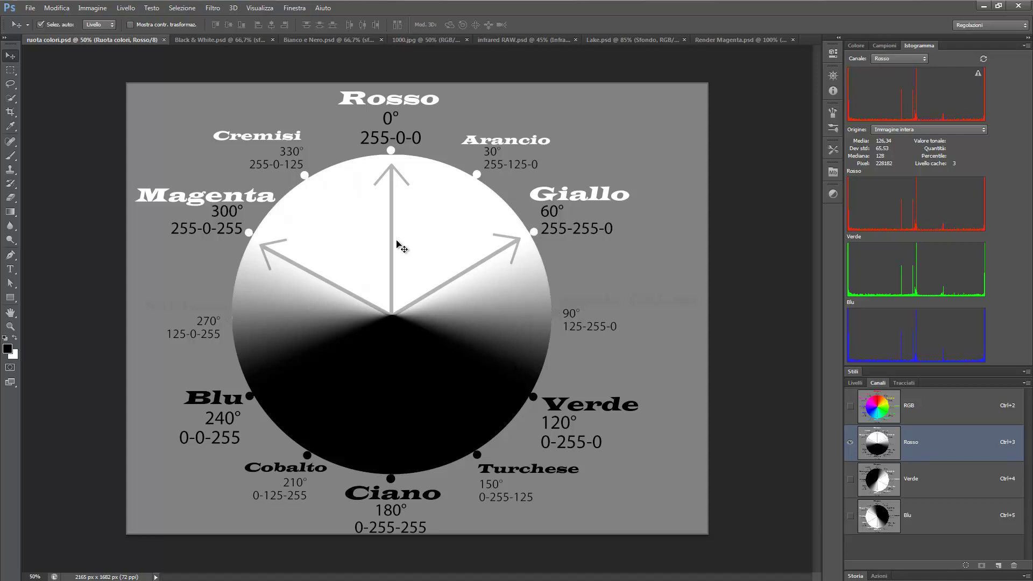
left_click(922, 487)
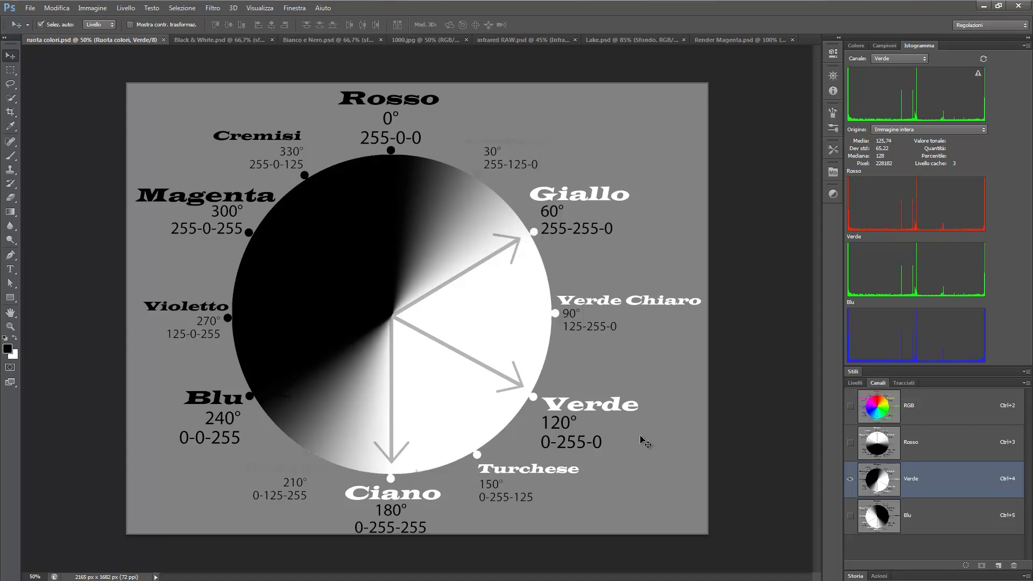
left_click(919, 520)
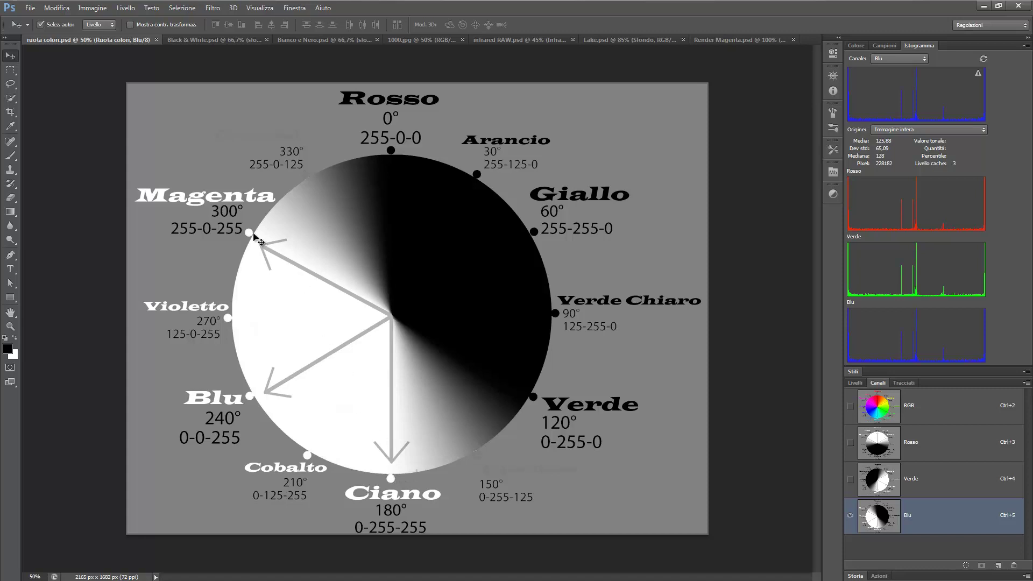
left_click(218, 43)
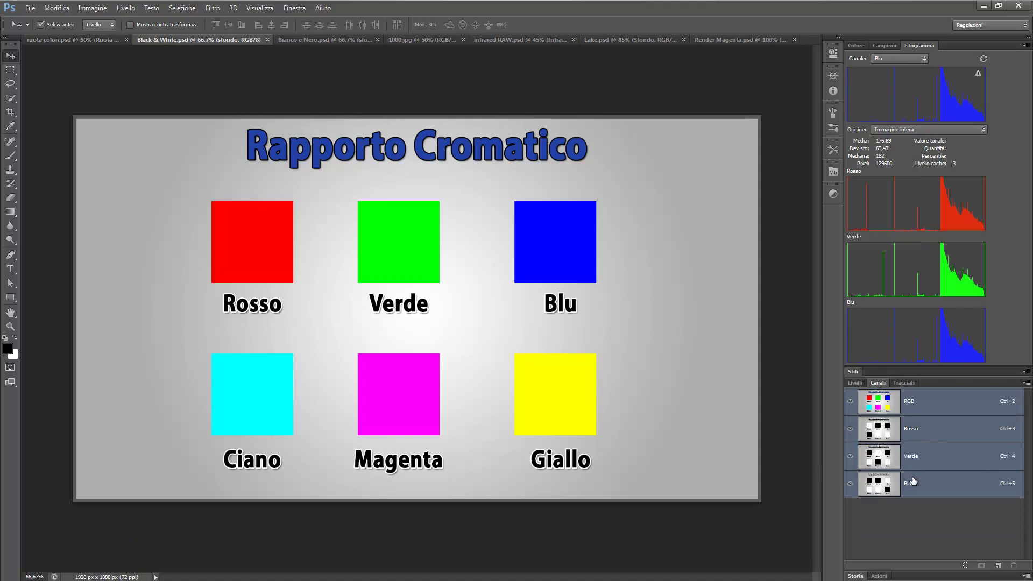
left_click(923, 488)
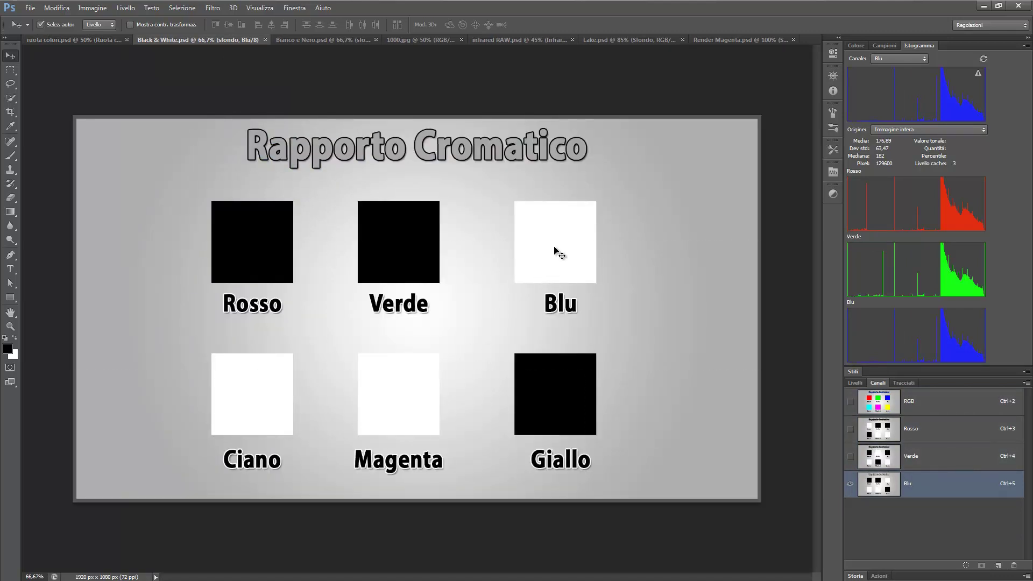
left_click(95, 43)
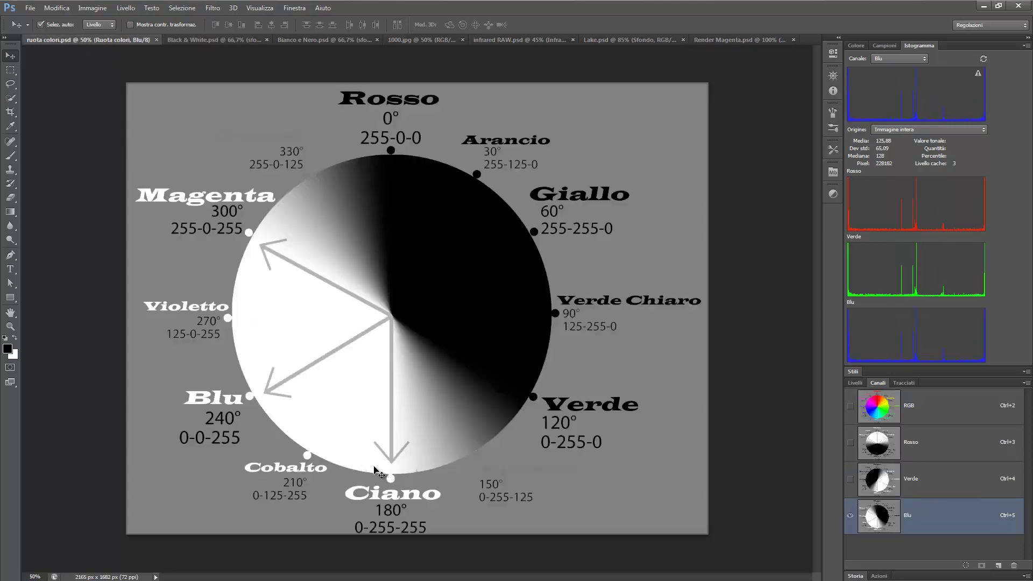
View the colour wheel's Verde channel alone, with the Giallo-to-Ciano half white
left_click(924, 482)
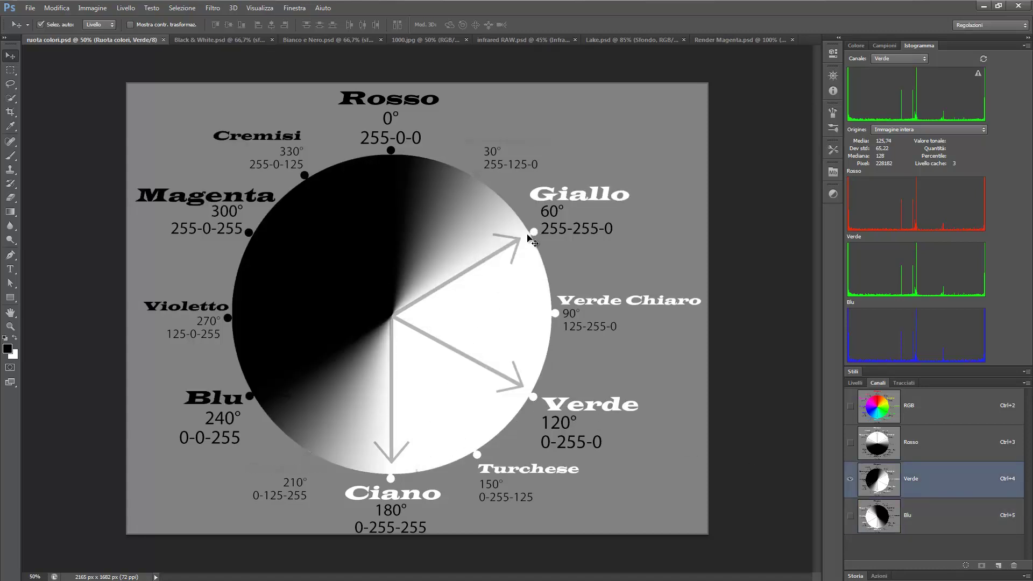
Compare the colour squares' Verde and Rosso channels, then view the colour wheel's Rosso channel
left_click(230, 41)
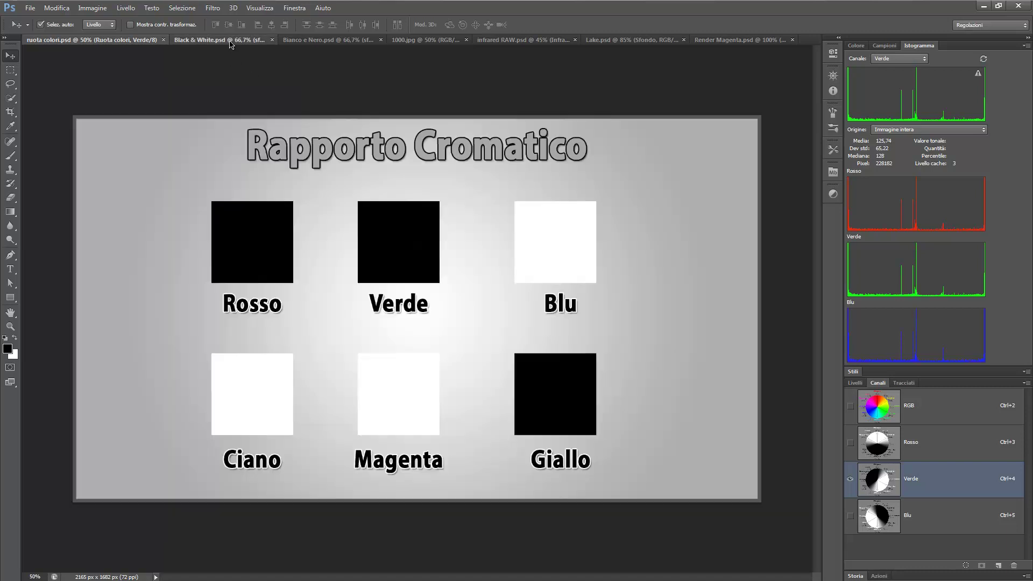
left_click(930, 456)
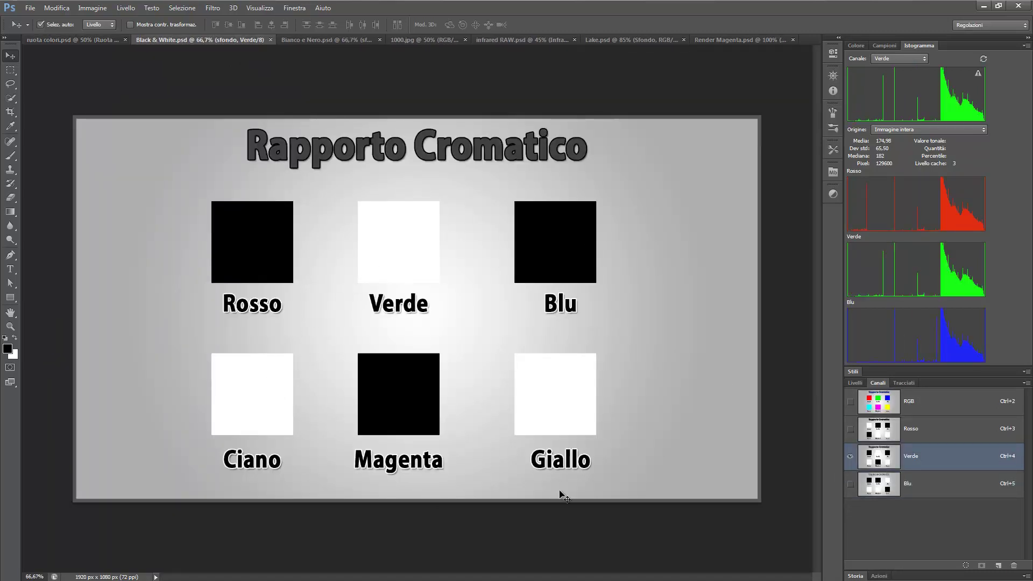
left_click(931, 430)
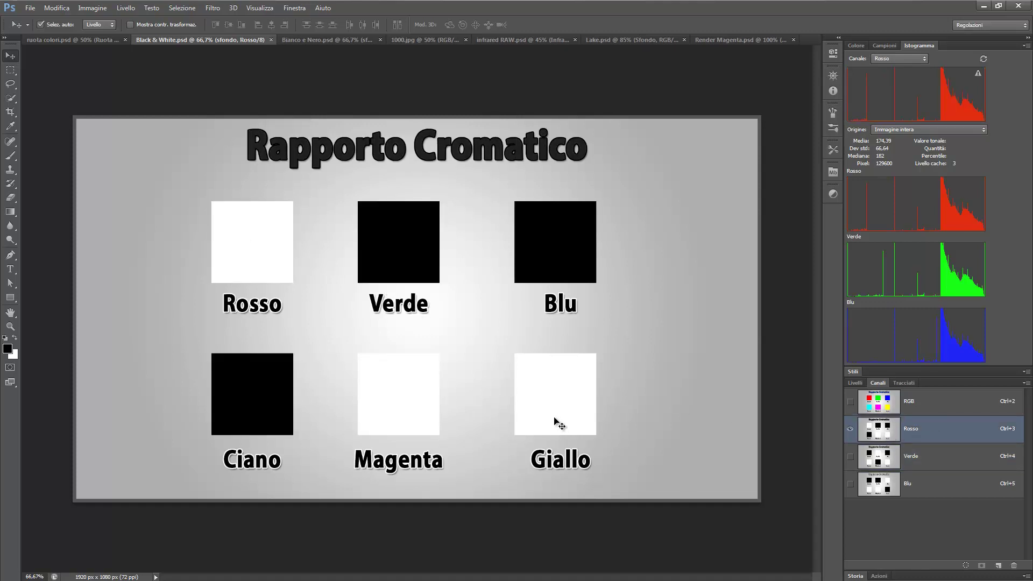
left_click(76, 48)
left_click(923, 450)
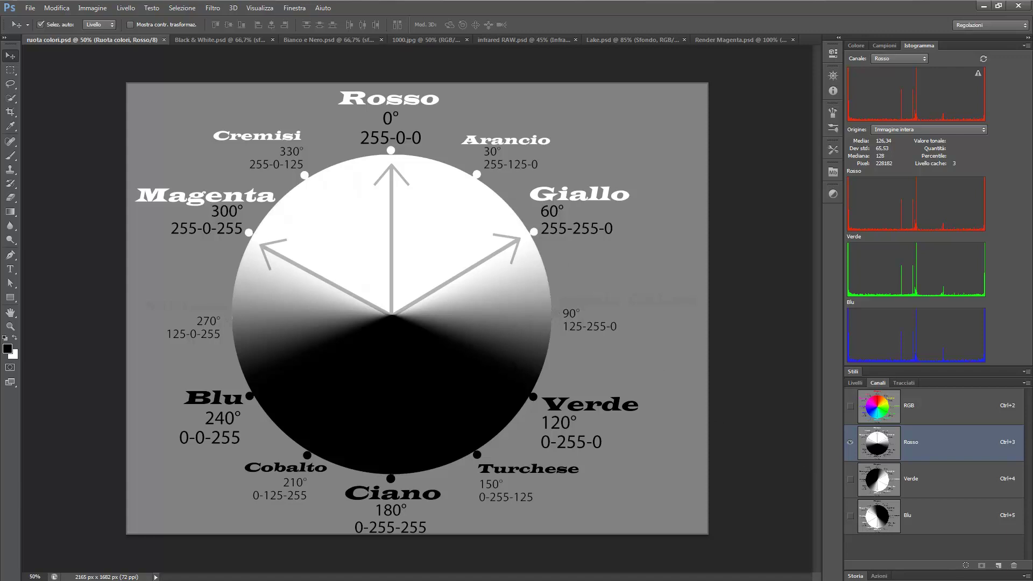
Restore the colour wheel's RGB view, show the Livelli panel, and set the histogram to Colori
left_click(956, 421)
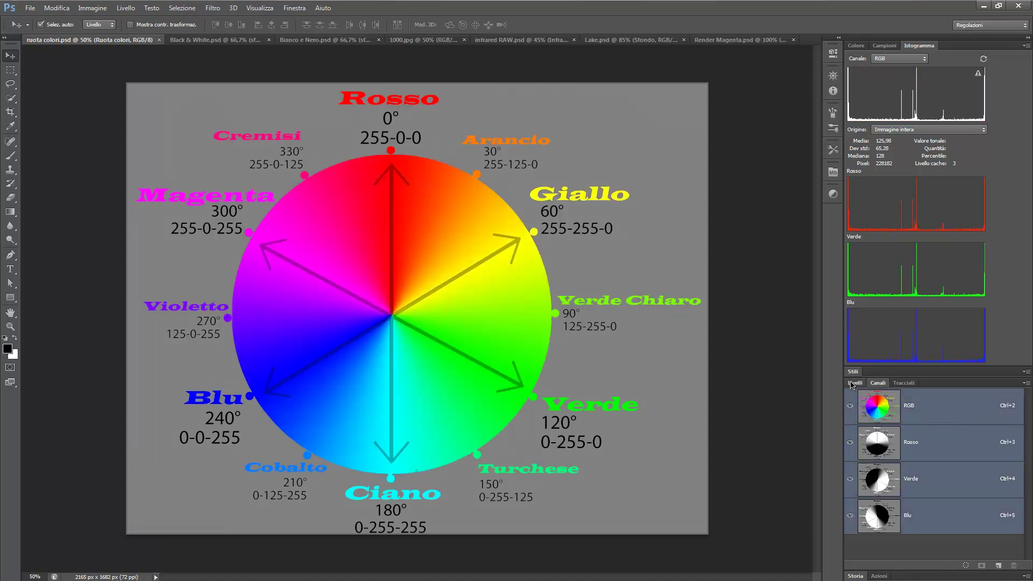
left_click(851, 383)
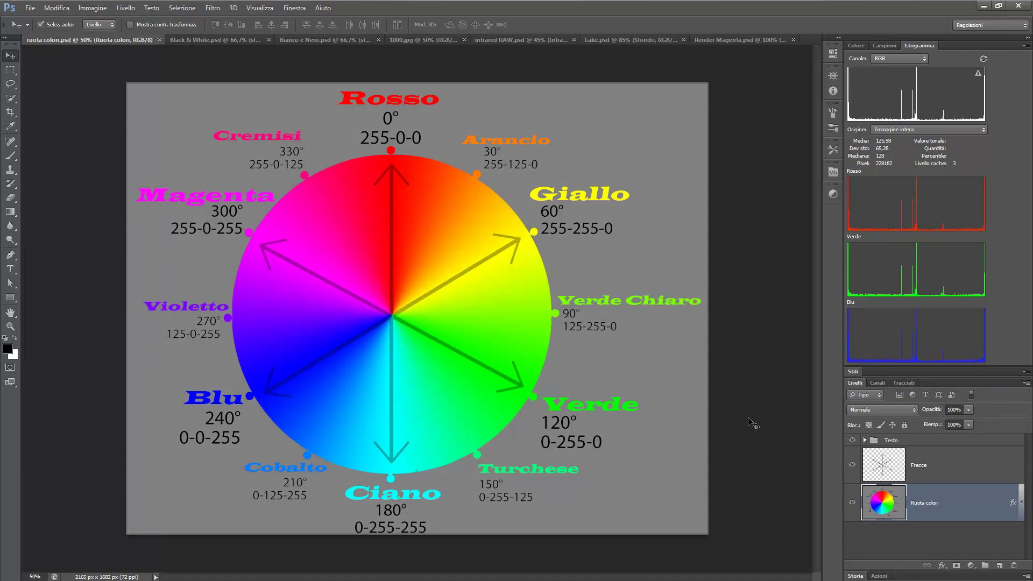
left_click(908, 59)
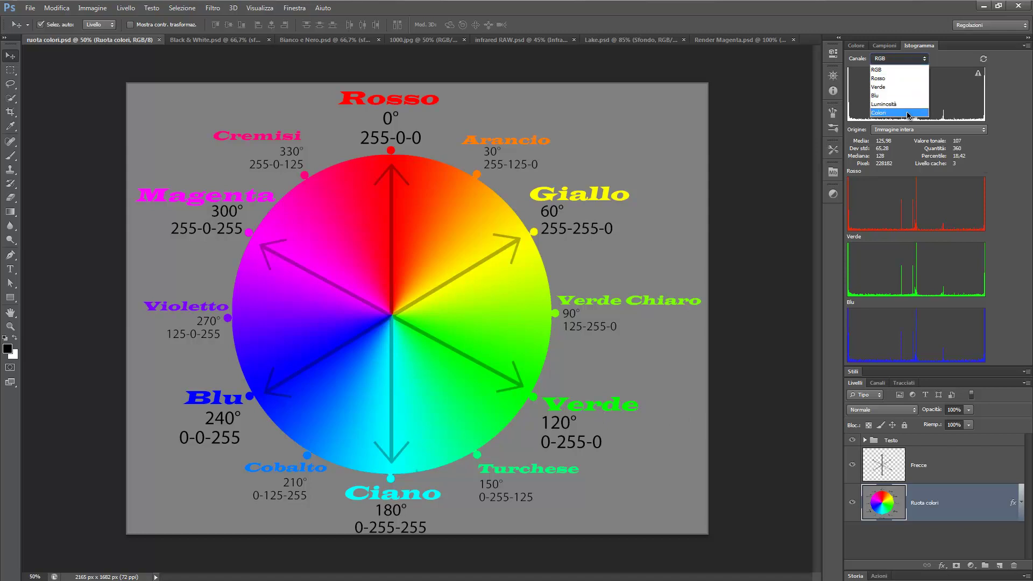
left_click(910, 112)
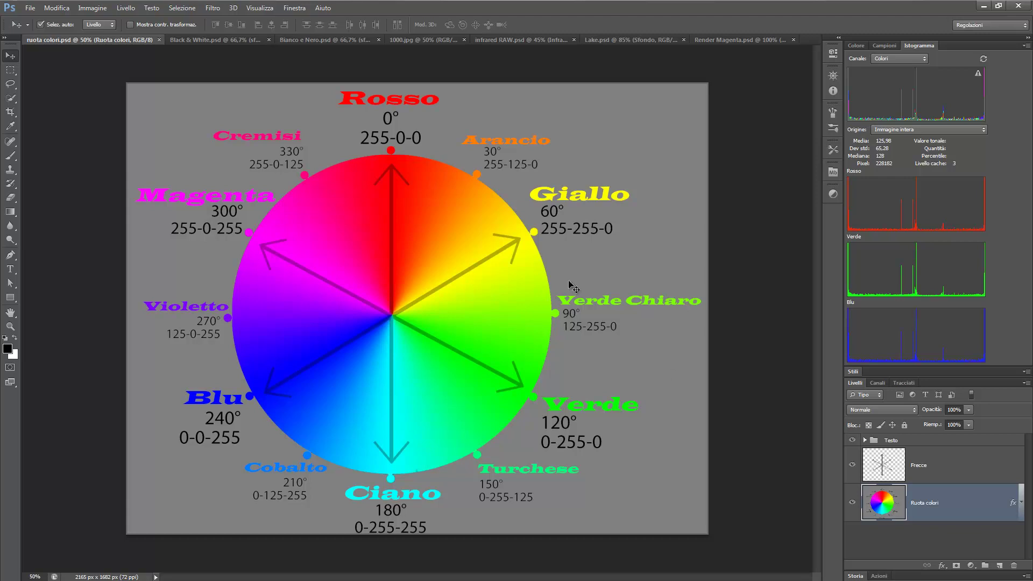
Switch to the Bianco e Nero.psd slide illustrating the black-and-white adjustment sliders
left_click(325, 41)
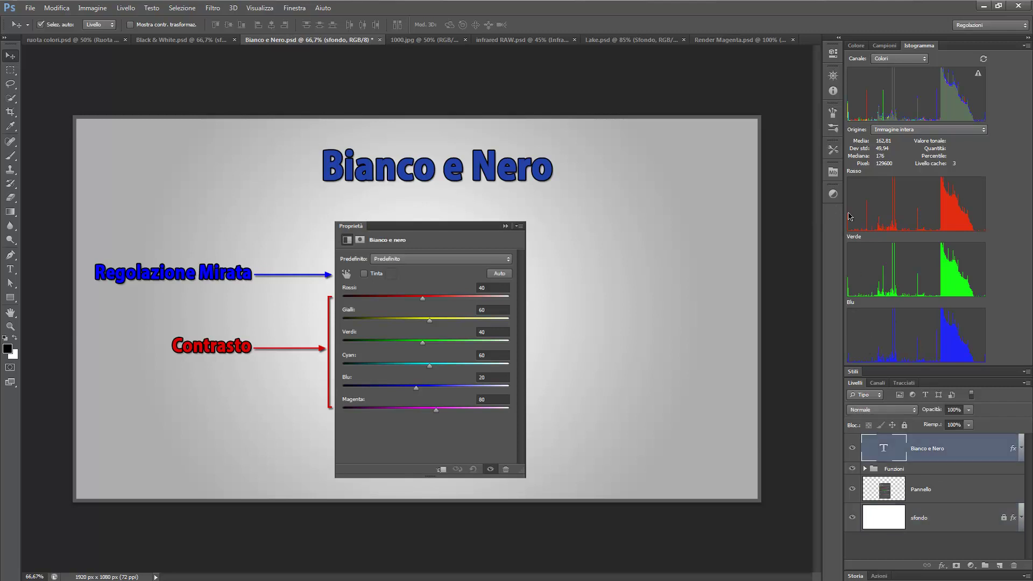
left_click(945, 451)
left_click(833, 194)
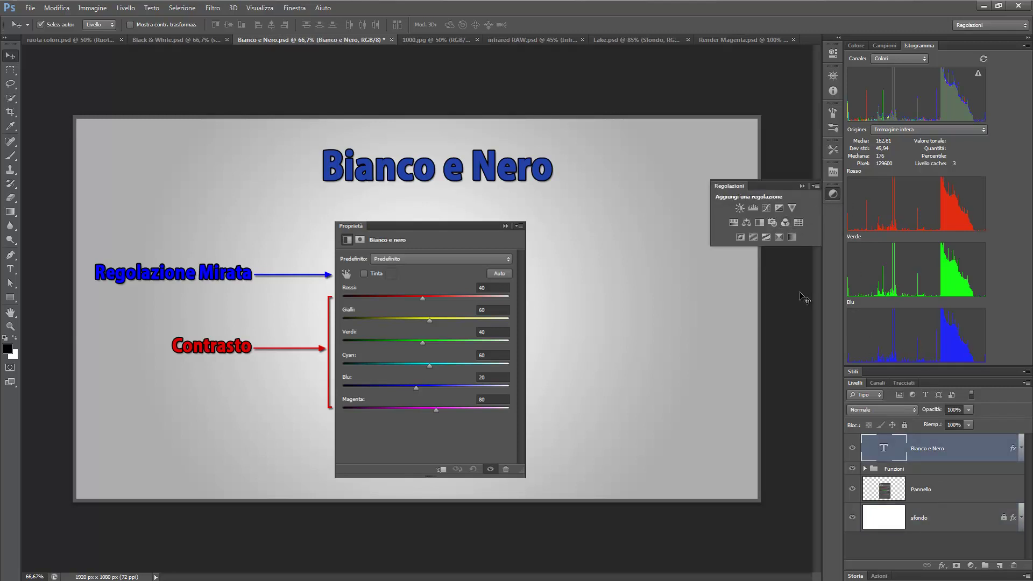
left_click(785, 222)
left_click(641, 109)
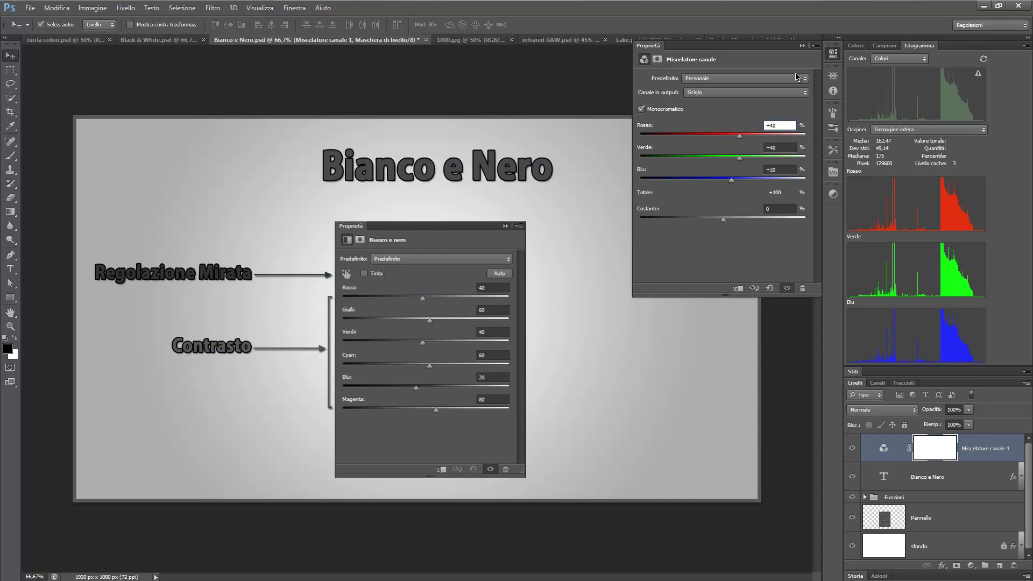
left_click(801, 46)
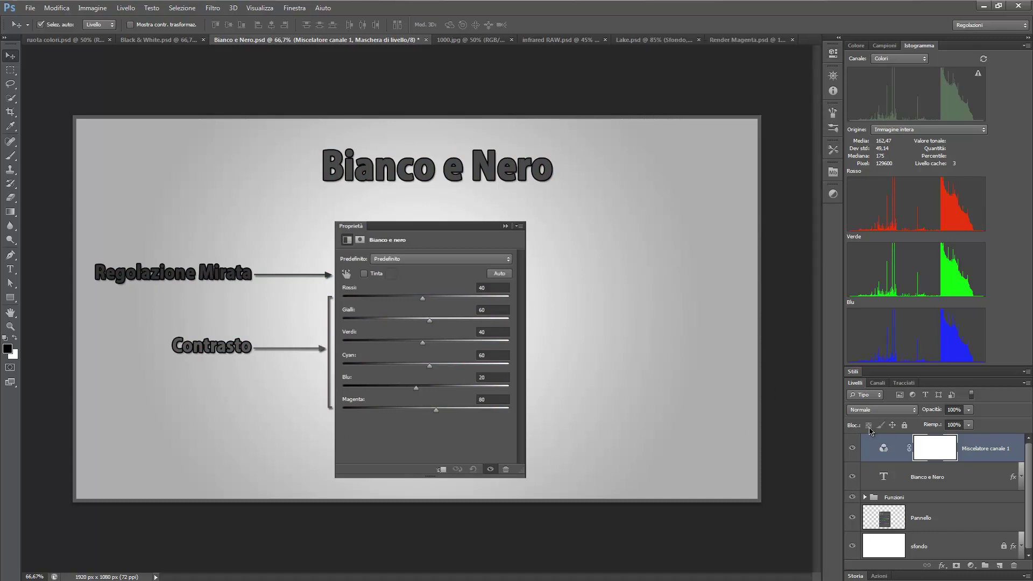
key("Delete")
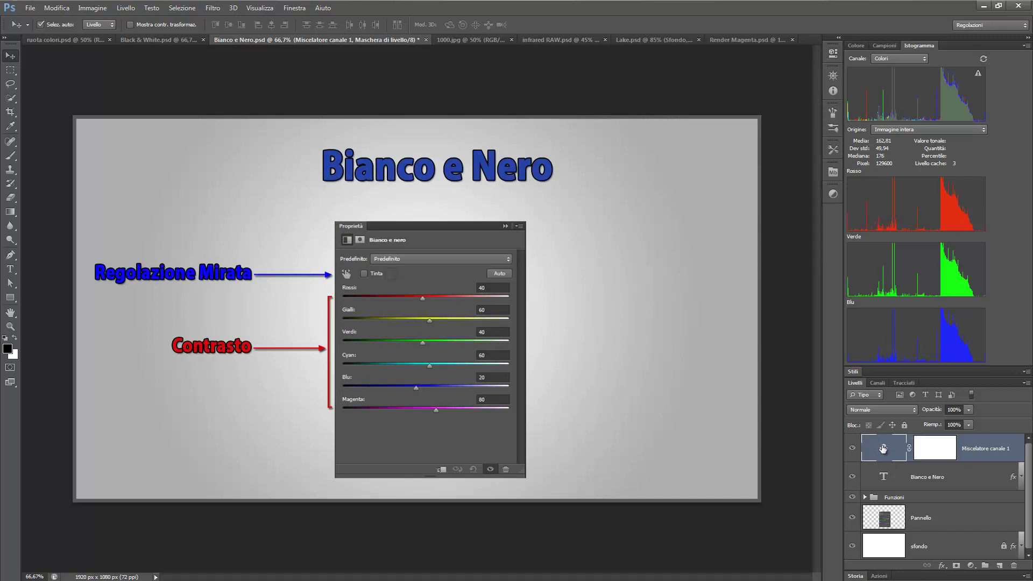
left_click(832, 194)
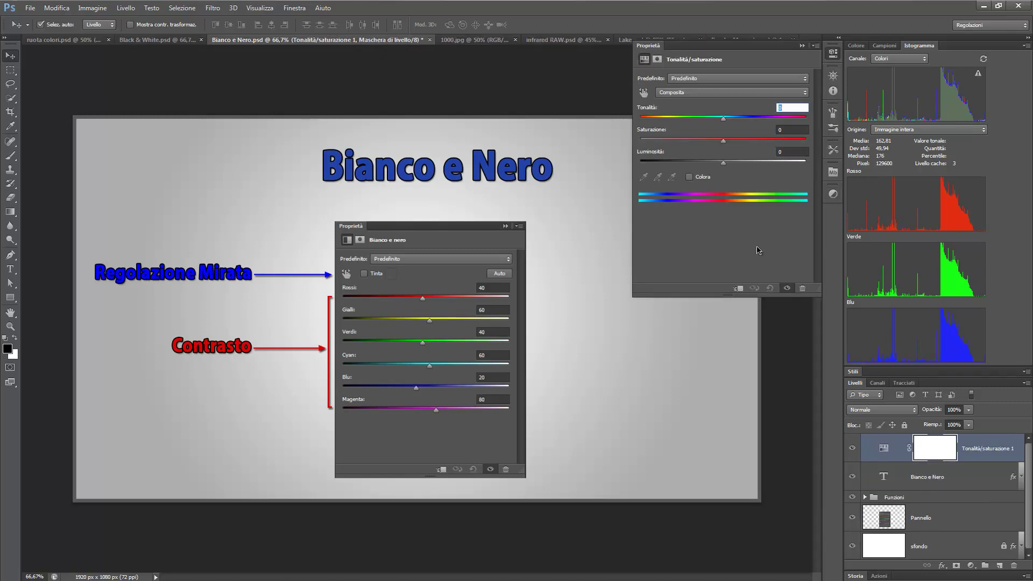
left_click_drag(723, 141, 628, 135)
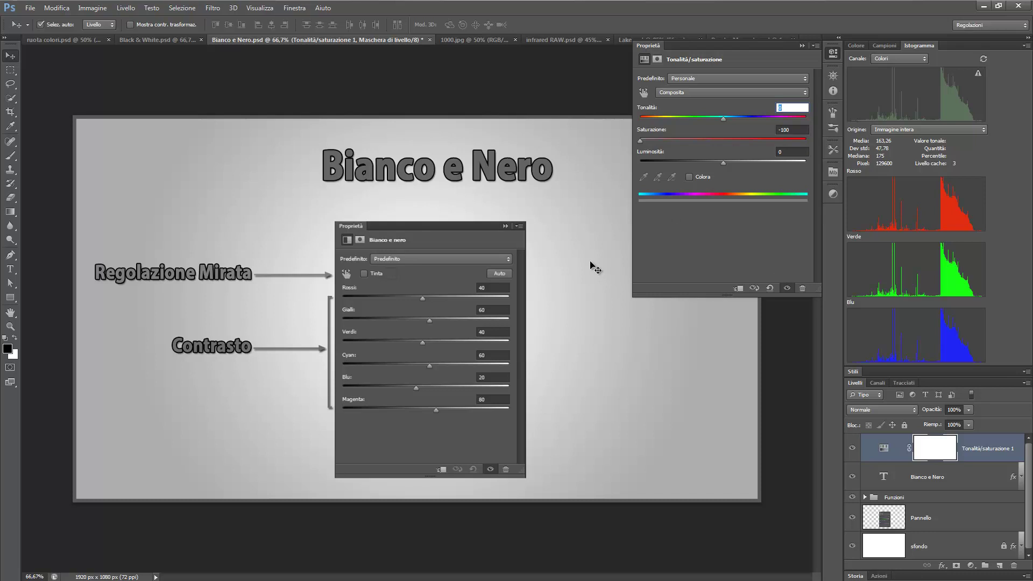
left_click(802, 46)
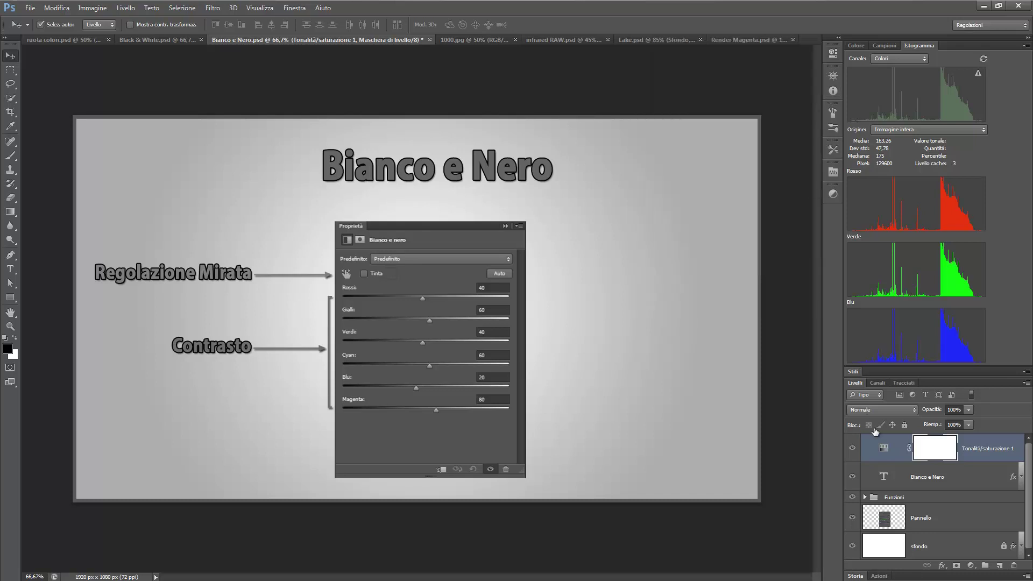
left_click(884, 451)
key("Delete")
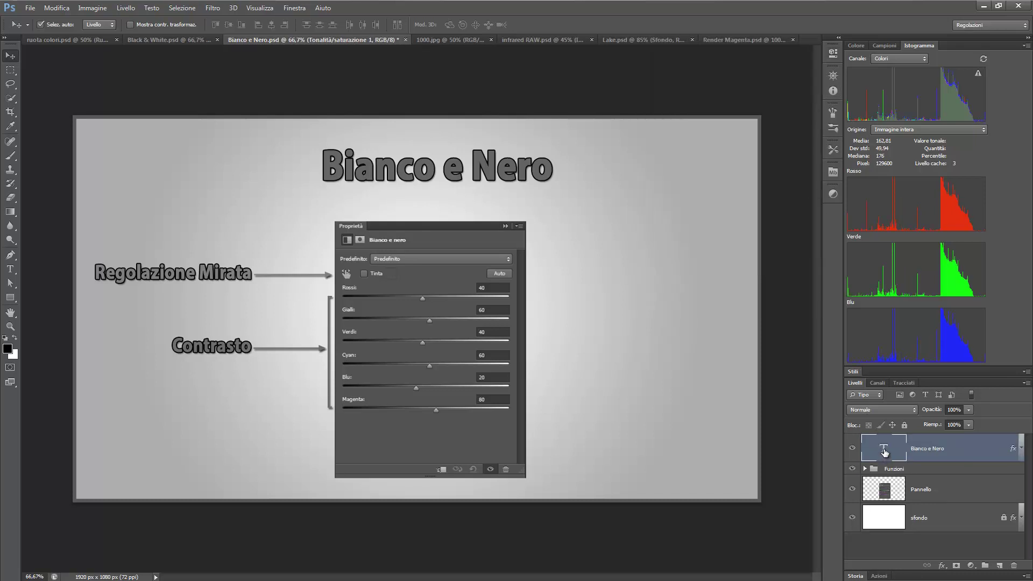
Add a Vividezza adjustment layer with Saturazione at -100 to grey the slide
left_click(834, 194)
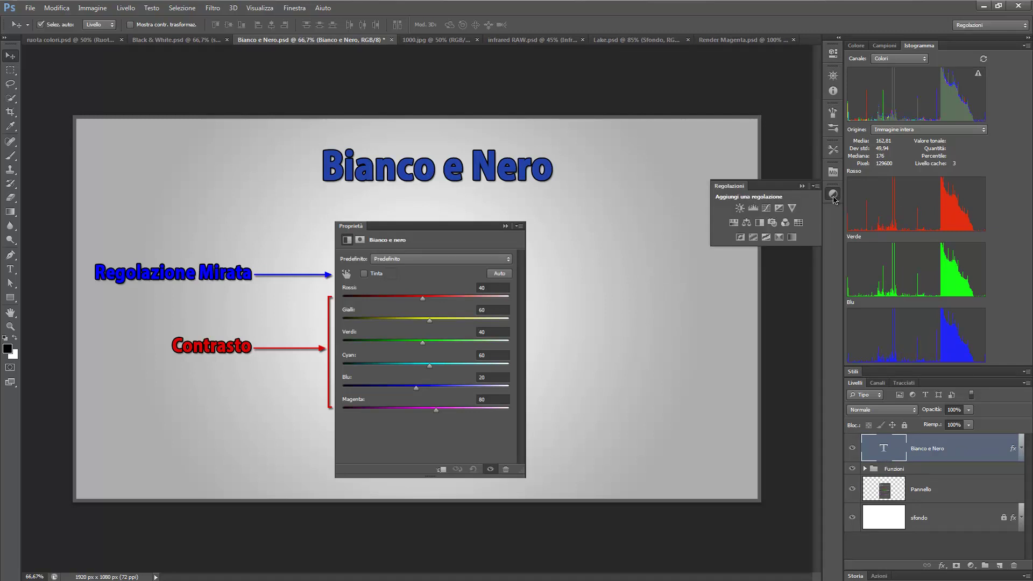
left_click(792, 208)
left_click_drag(724, 111, 639, 111)
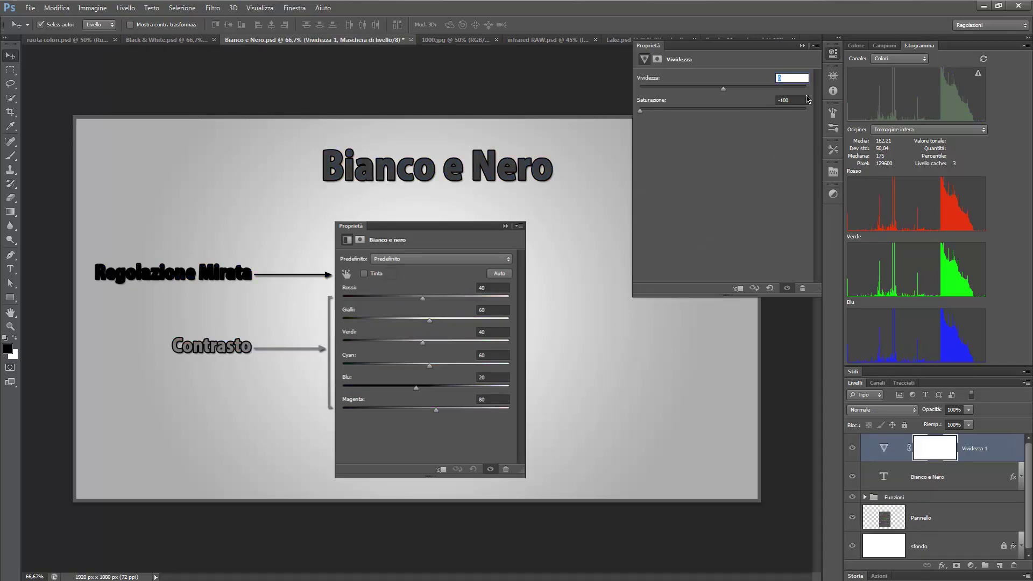
Delete the Vividezza 1 adjustment layer to restore full colour
left_click(802, 45)
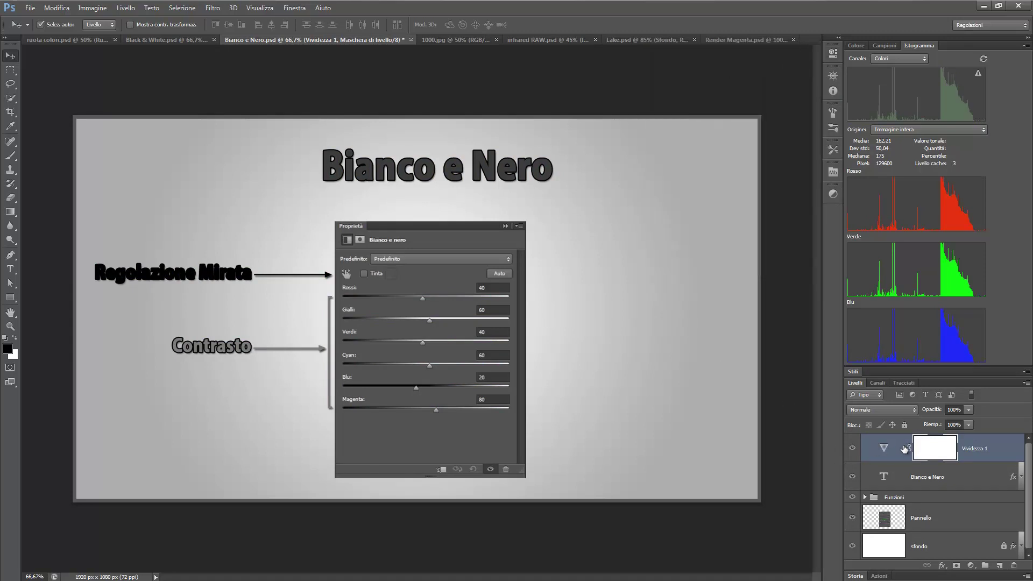
left_click(885, 449)
key("Delete")
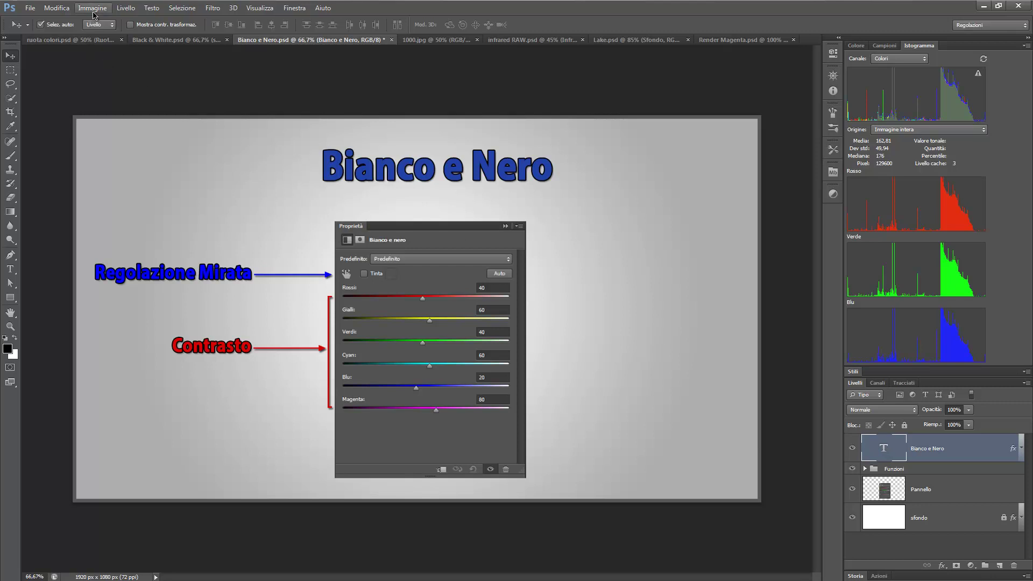
left_click(94, 9)
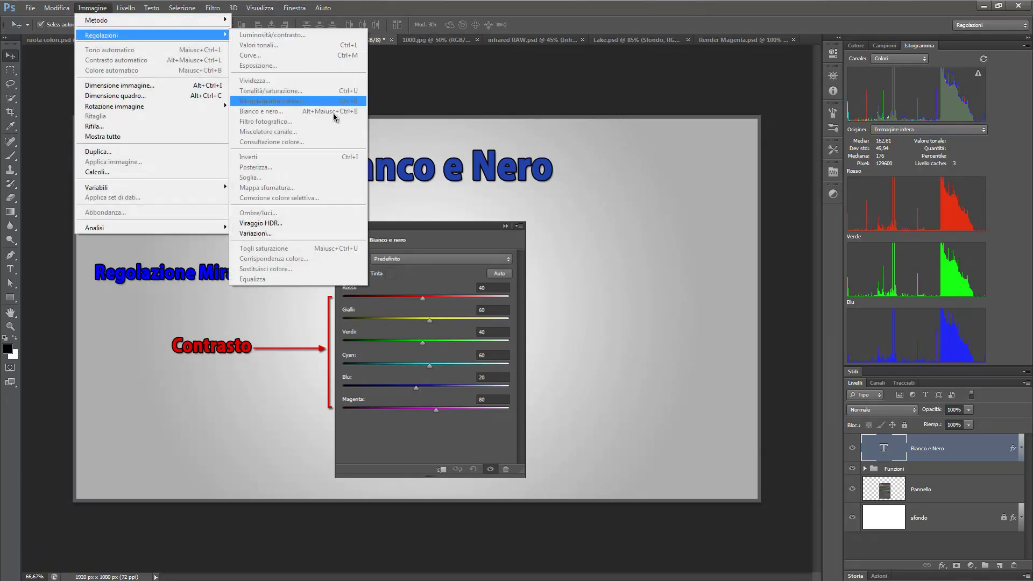
mouse_move(153, 34)
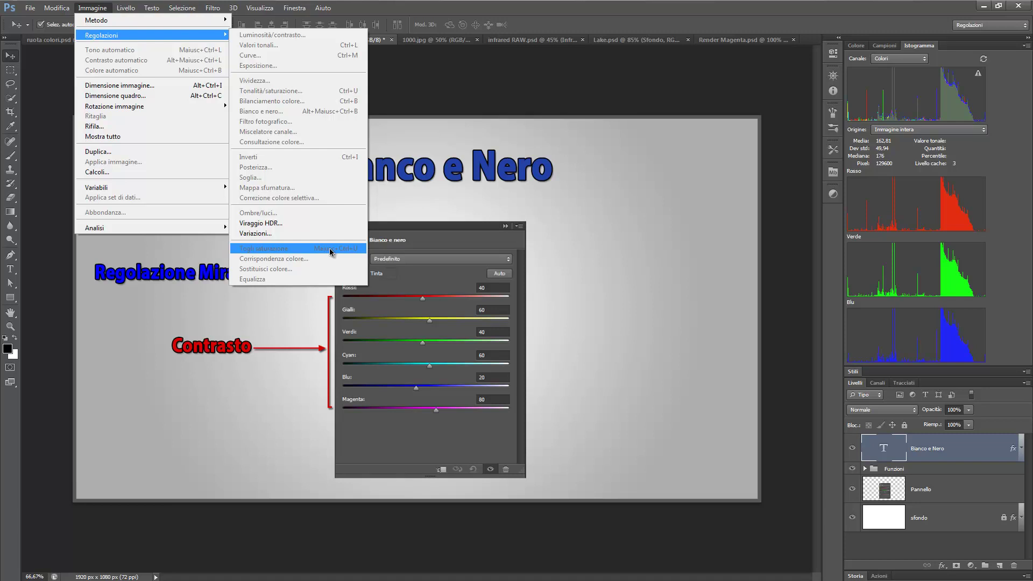
left_click(792, 322)
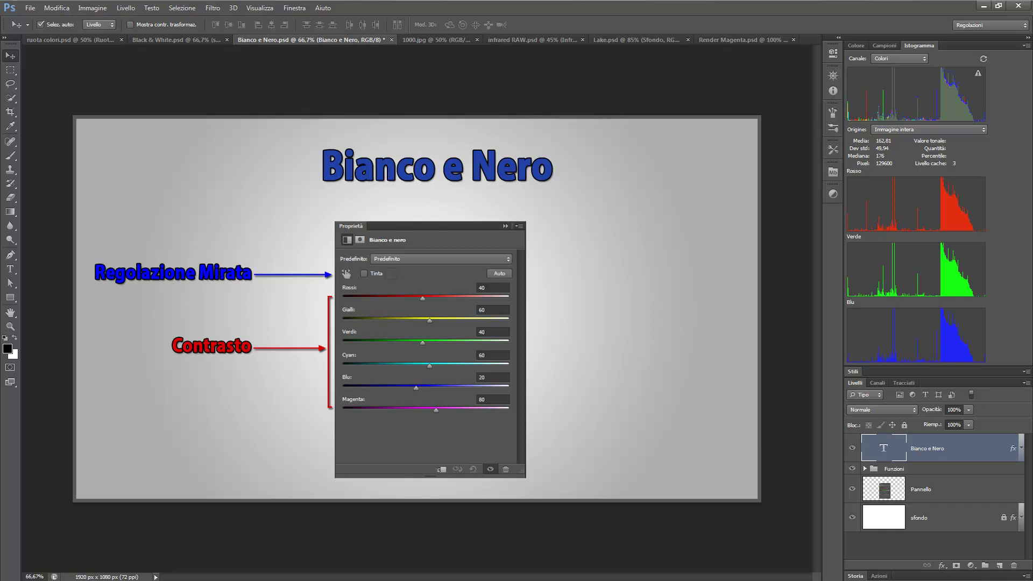
Apply Immagine > Regolazioni > Bianco e nero to the Pannello layer at Predefinito values
left_click(922, 490)
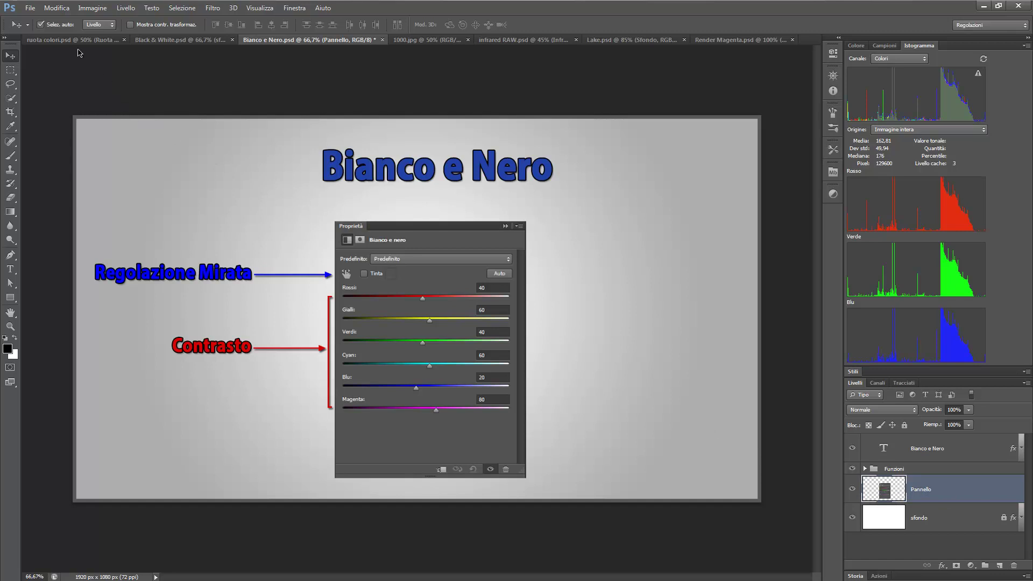
left_click(93, 8)
mouse_move(102, 35)
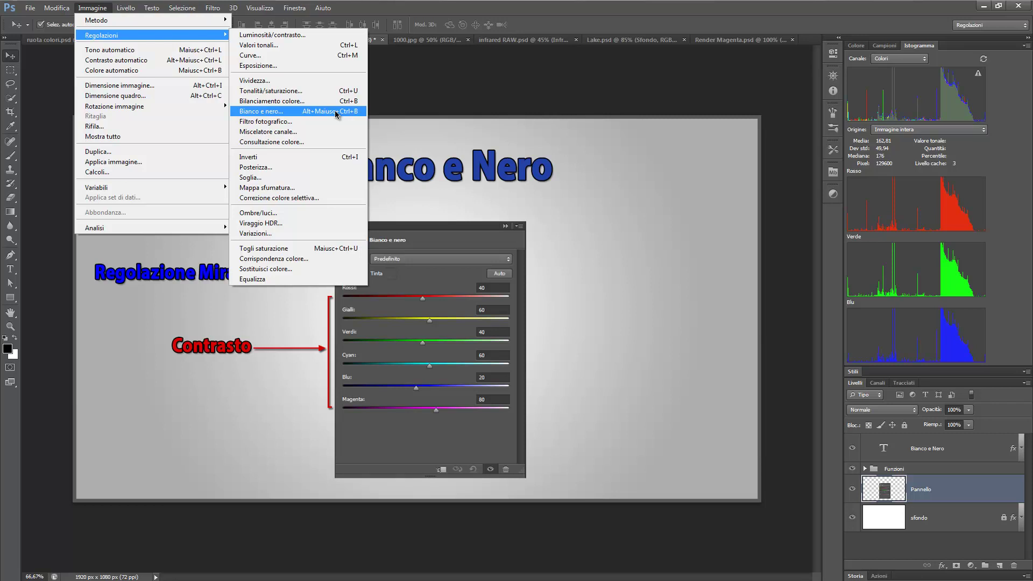
left_click(335, 113)
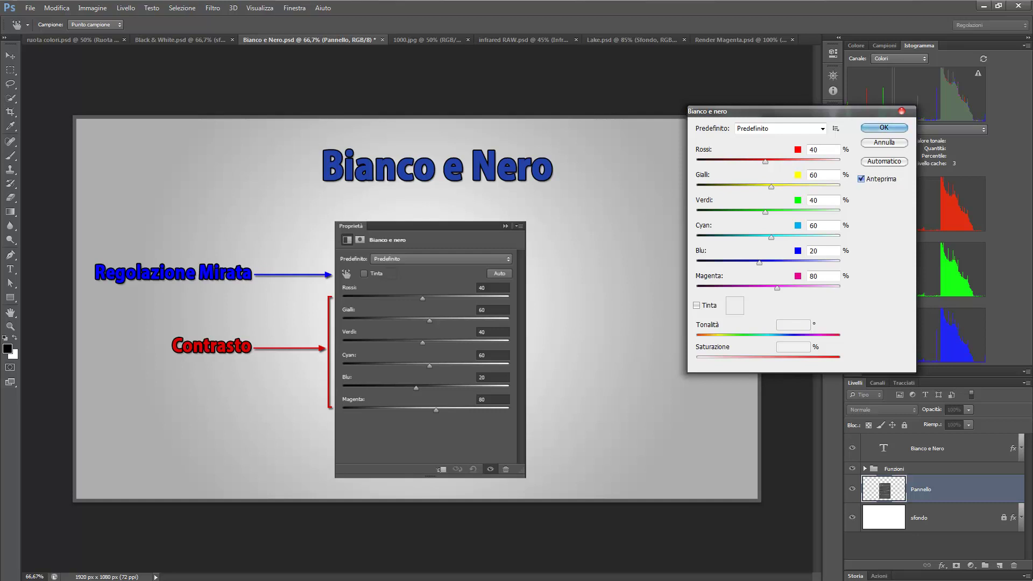
left_click(822, 129)
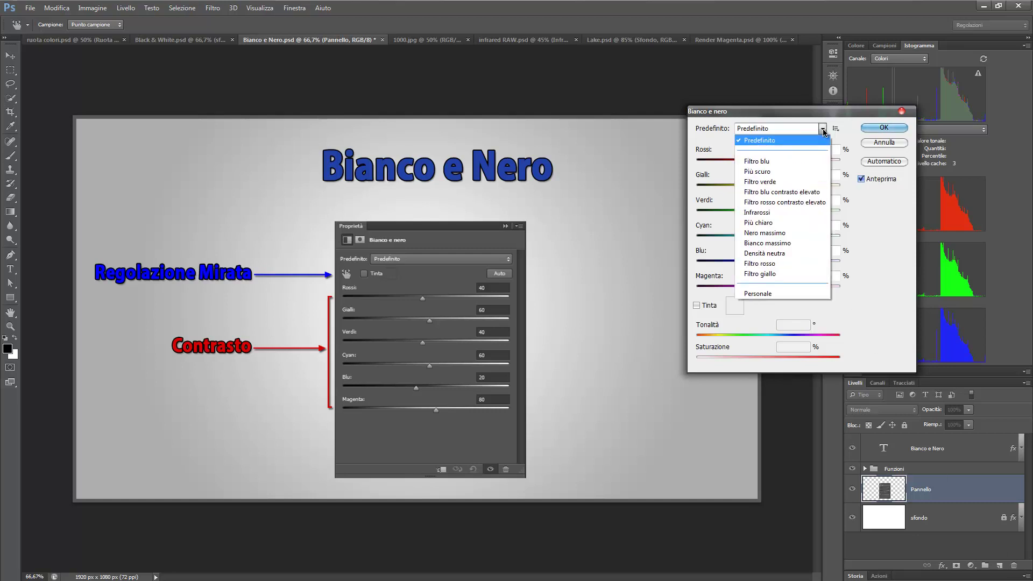
left_click(825, 132)
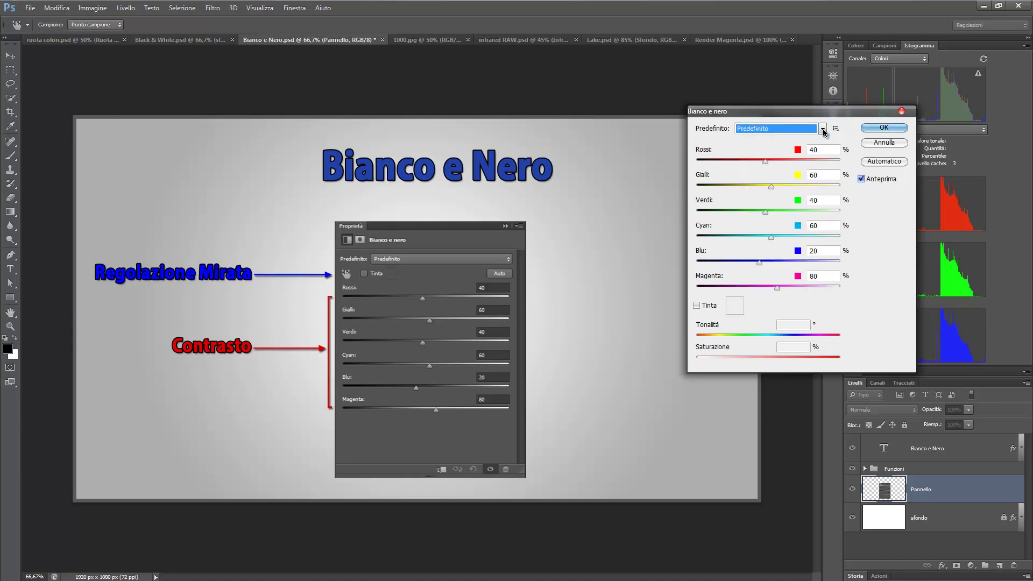
left_click(836, 129)
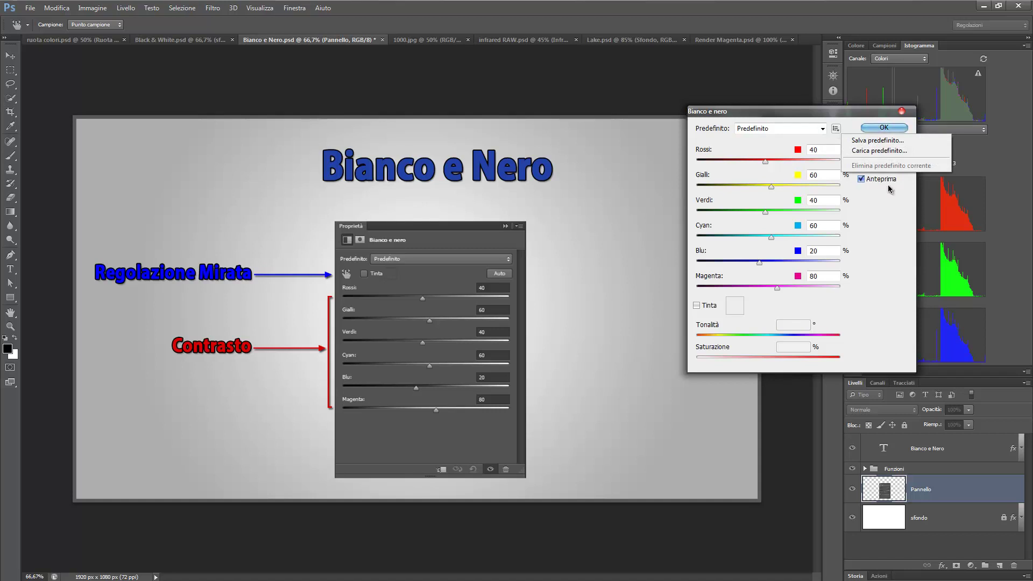
left_click(884, 225)
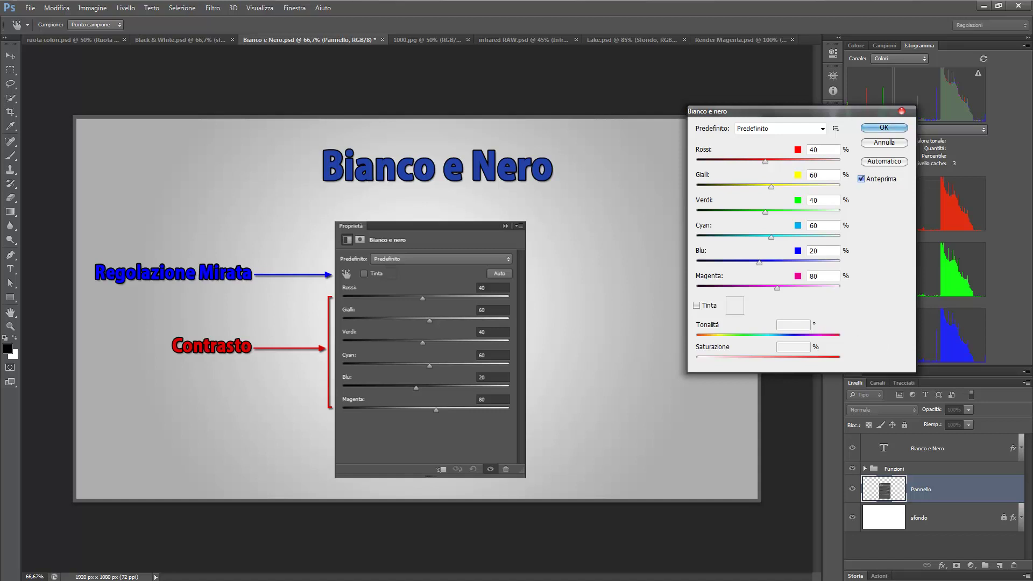
key("alt")
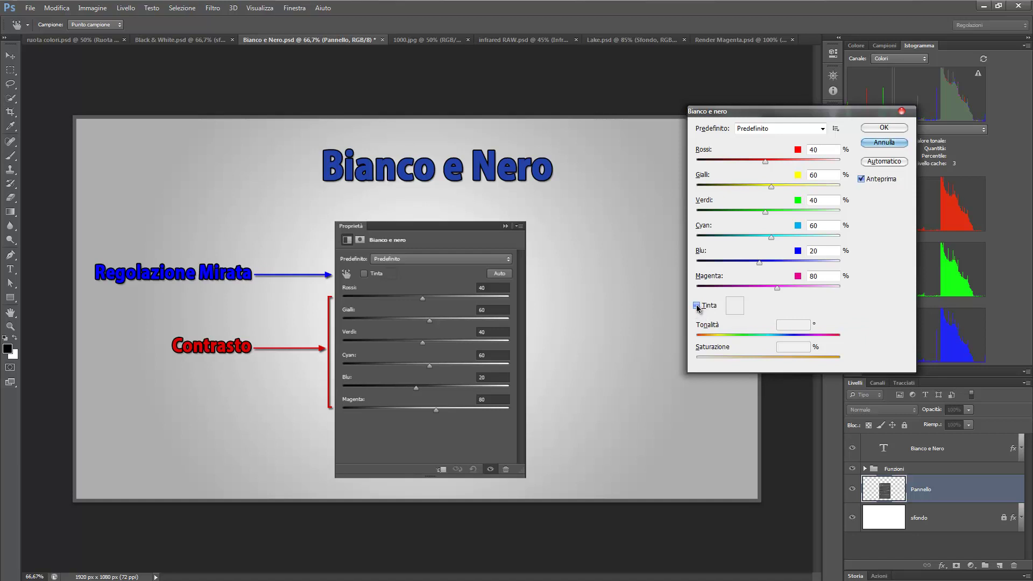
Enable Tinta at Tonalità 42, Saturazione 20 and bring up the tint colour picker
left_click(697, 306)
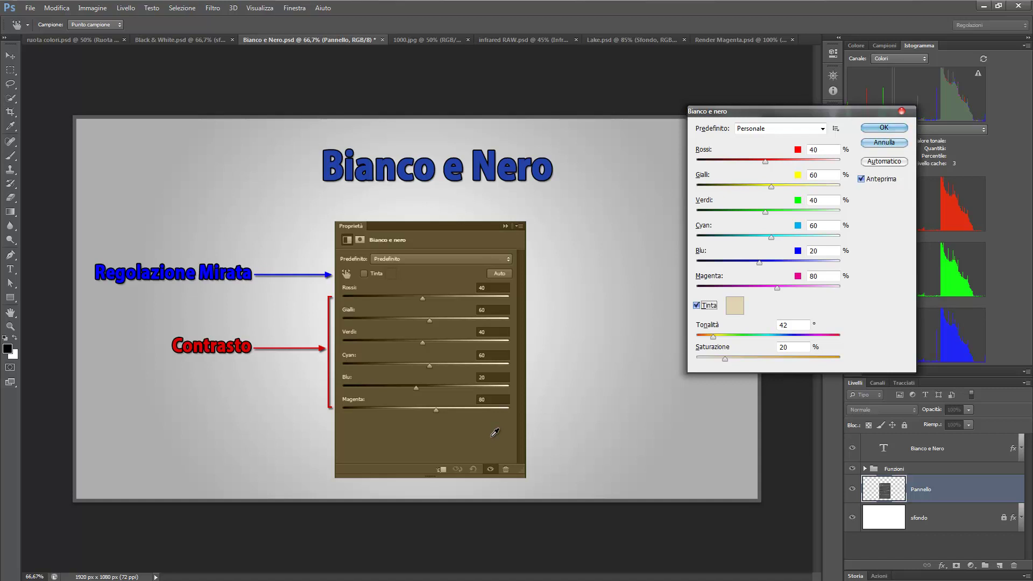
left_click(735, 306)
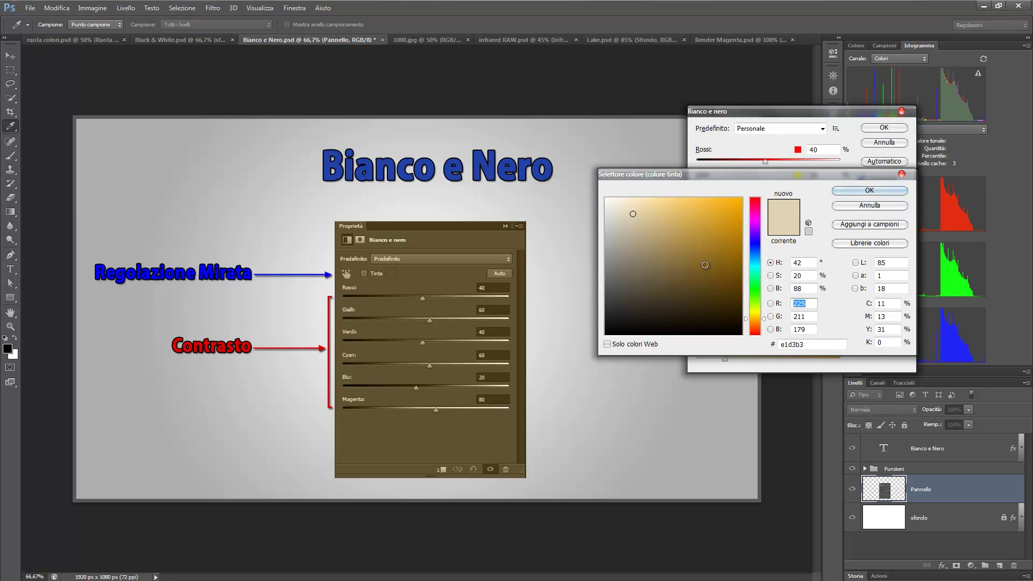
Confirm the Selettore colore with OK, keeping the sepia tint at hue 42, saturation 20
left_click(856, 207)
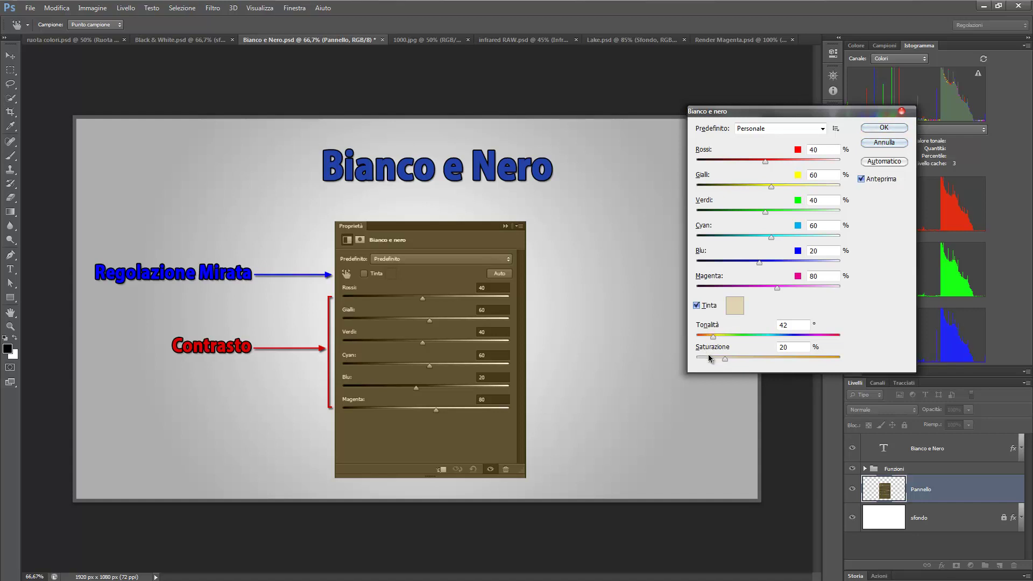
Toggle Tinta off and back on, then cancel the Bianco e nero dialog
left_click(697, 305)
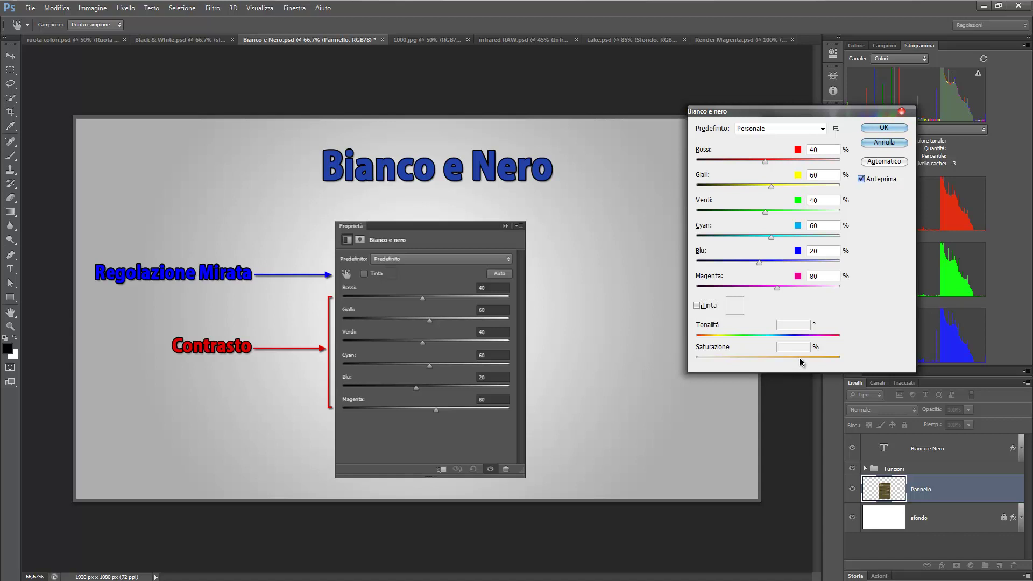
left_click(696, 305)
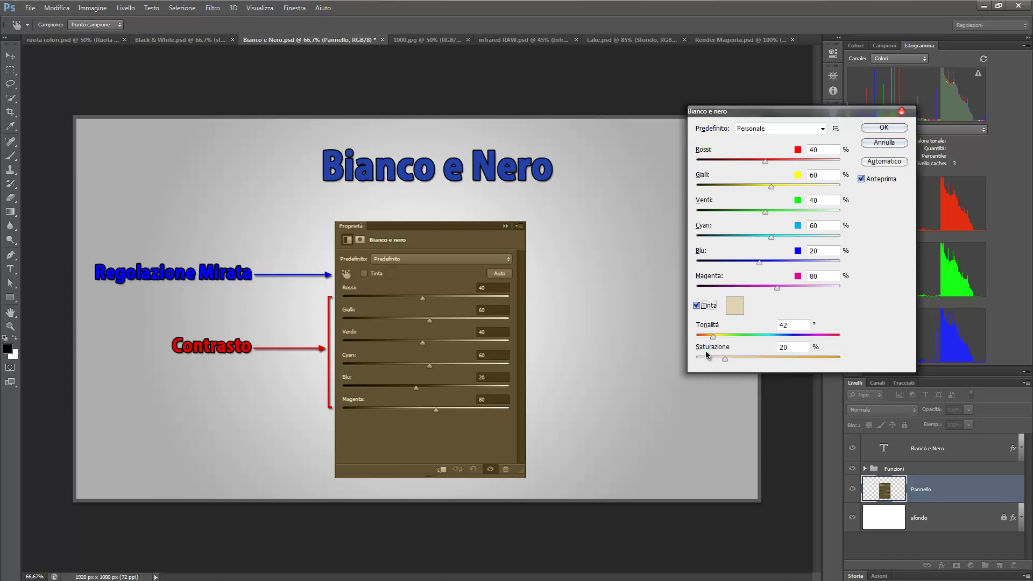
left_click(885, 144)
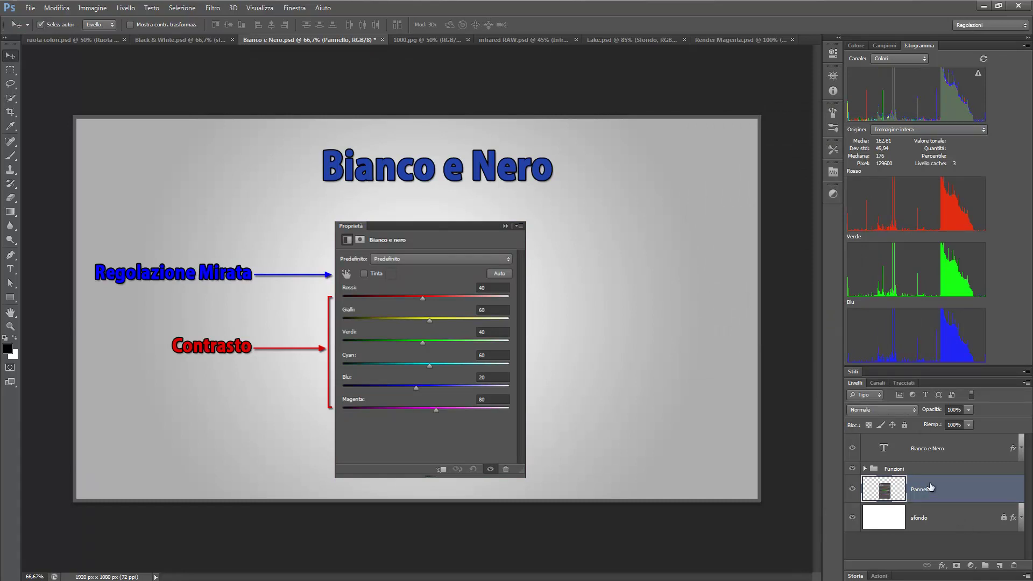
Add a Bianco e nero adjustment layer above the Bianco e Nero text layer
left_click(889, 448)
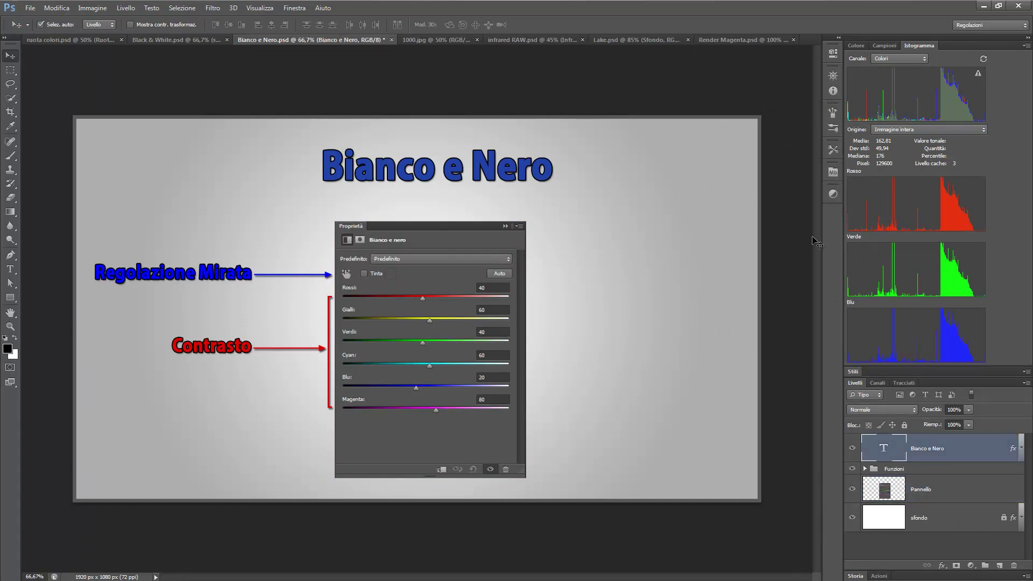
left_click(833, 194)
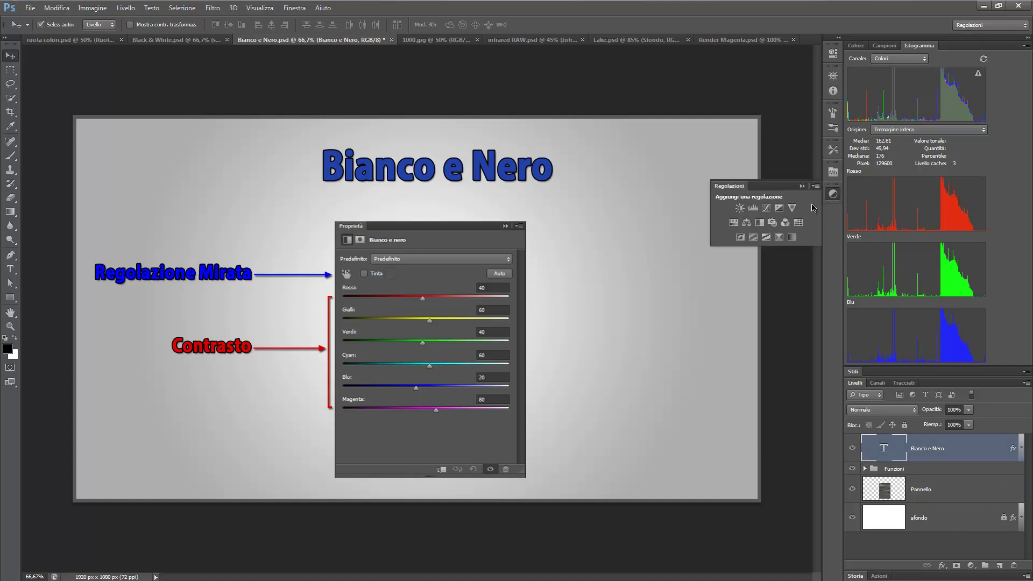
left_click(760, 222)
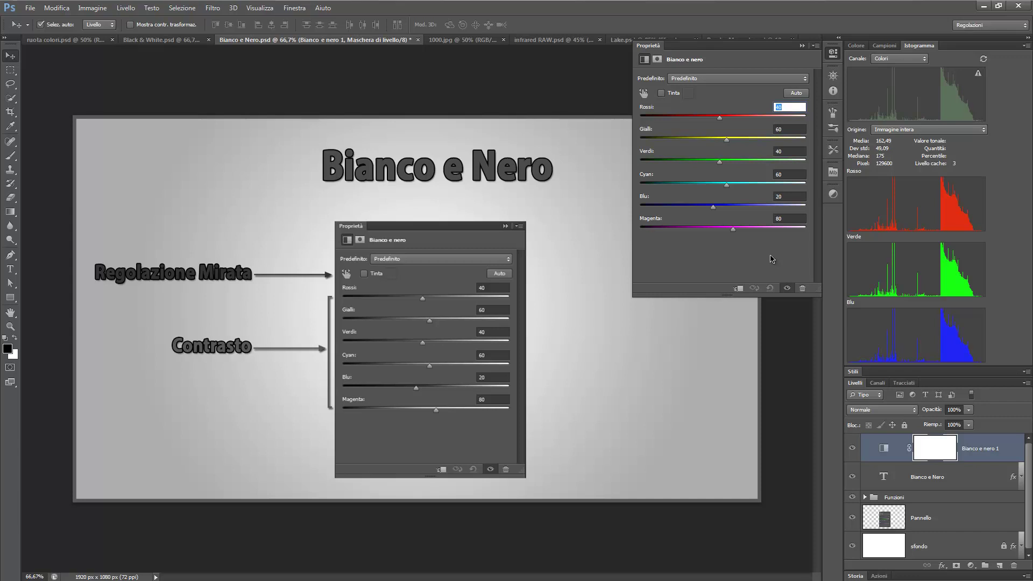
Apply Auto slider values, enable on-image adjusting, and hide then show Bianco e nero 1 to compare
left_click(797, 93)
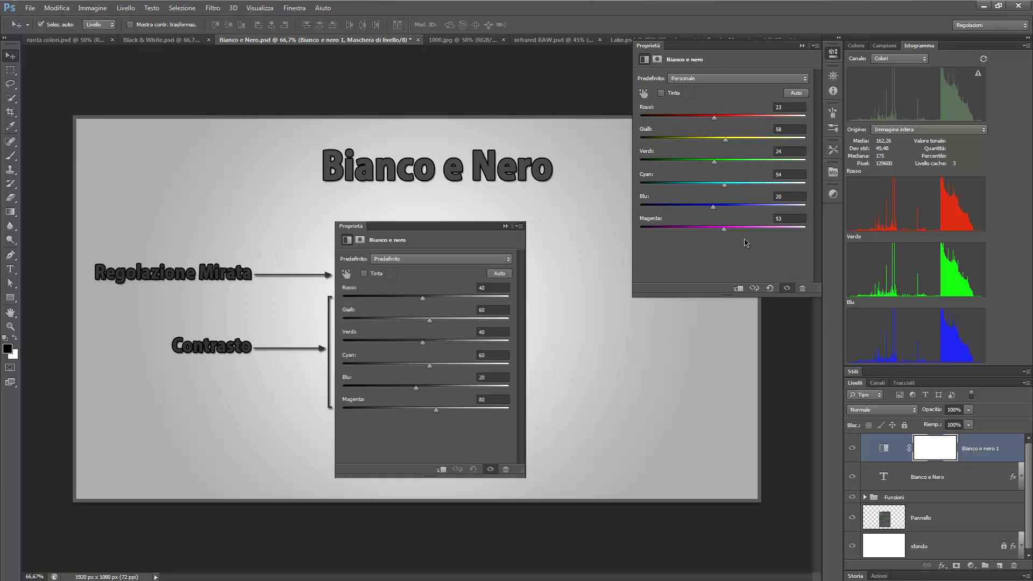
left_click(644, 93)
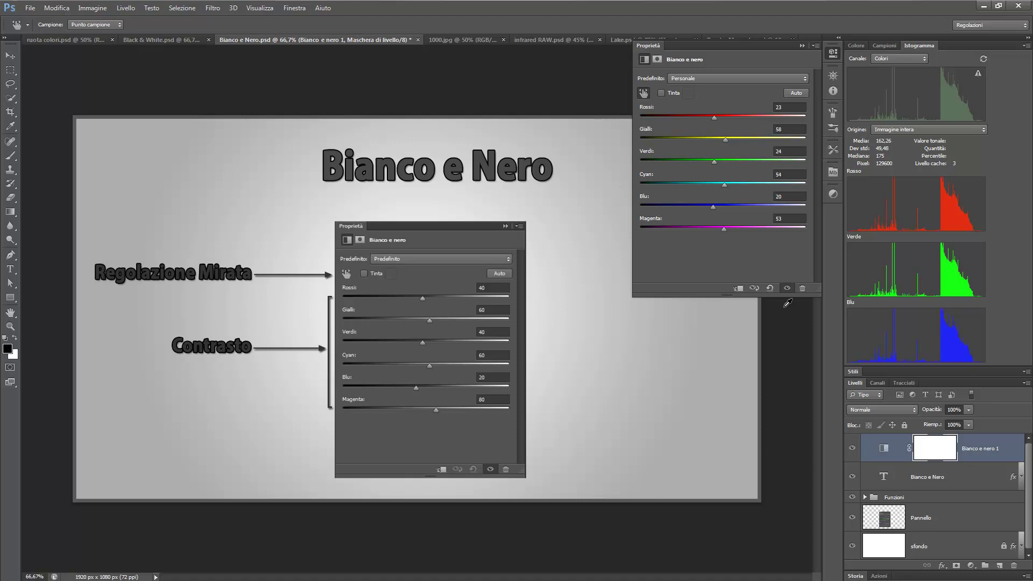
left_click(786, 289)
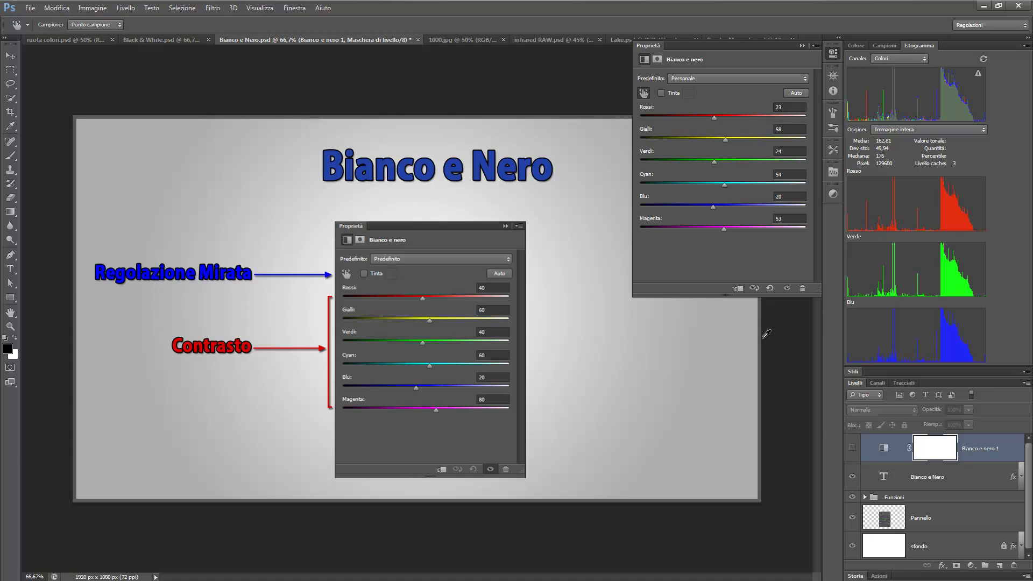
left_click(788, 289)
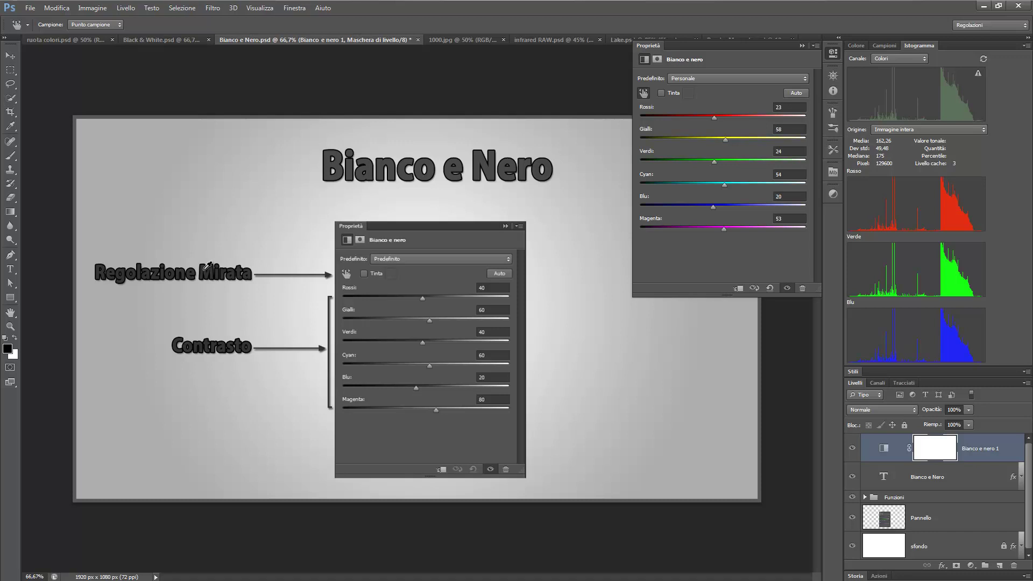
Drag the Blues on the image from maximum to -166, settling at 52 to darken blue text
left_click(204, 272)
mouse_move(204, 272)
left_mouse_down()
mouse_move(452, 274)
mouse_move(210, 269)
mouse_move(368, 275)
left_mouse_up()
left_click_drag(303, 275, 132, 271)
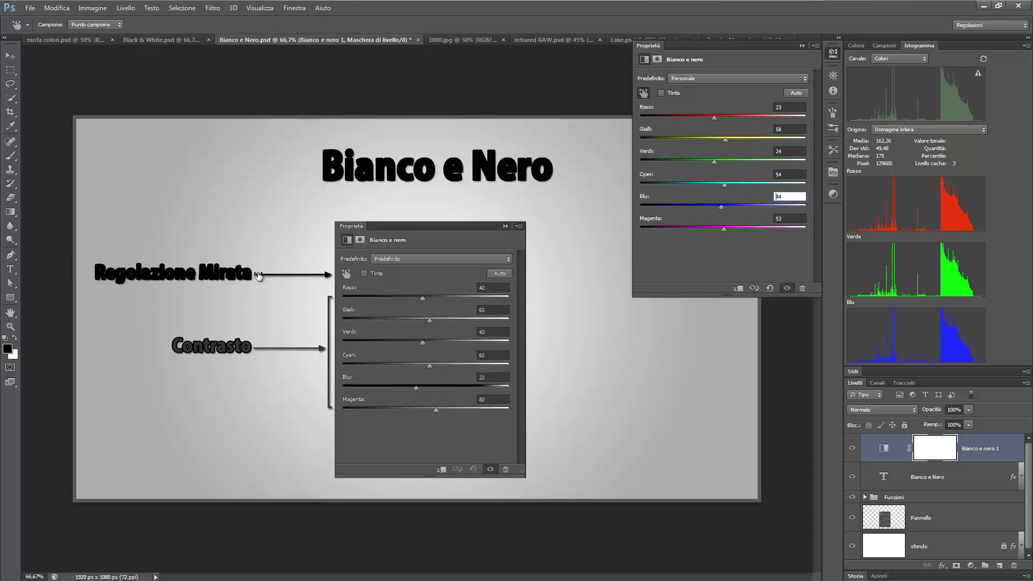
mouse_move(257, 275)
left_mouse_down()
mouse_move(144, 272)
mouse_move(353, 277)
mouse_move(226, 272)
mouse_move(340, 271)
mouse_move(309, 261)
mouse_move(224, 265)
mouse_move(326, 273)
mouse_move(207, 273)
mouse_move(350, 275)
mouse_move(234, 272)
mouse_move(301, 274)
mouse_move(266, 275)
left_mouse_up()
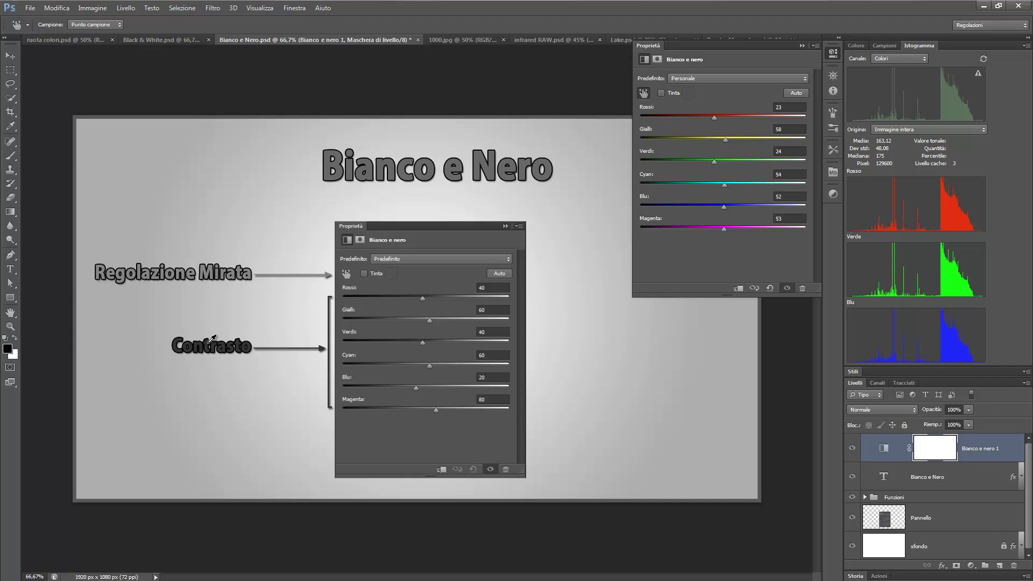
Drag on the image to push Reds up and down, leaving Rossi at 37
left_click(208, 345)
mouse_move(209, 345)
left_mouse_down()
mouse_move(315, 346)
mouse_move(105, 341)
left_mouse_up()
mouse_move(487, 348)
left_mouse_down()
mouse_move(286, 347)
mouse_move(511, 346)
mouse_move(302, 344)
left_mouse_up()
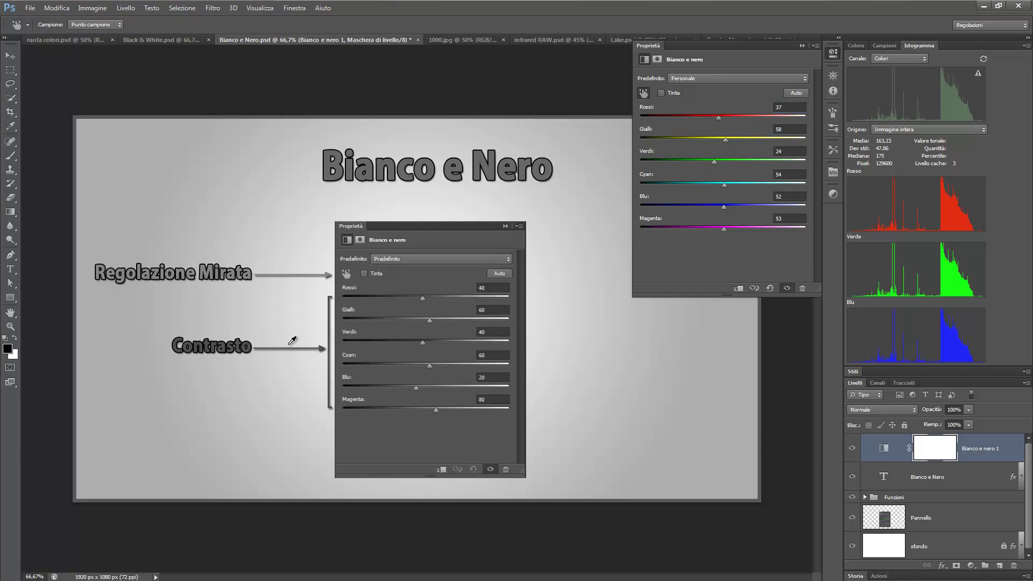
Reset Bianco e nero 1 to Predefinito, collapse Properties, and close Bianco e Nero.psd
left_click(770, 288)
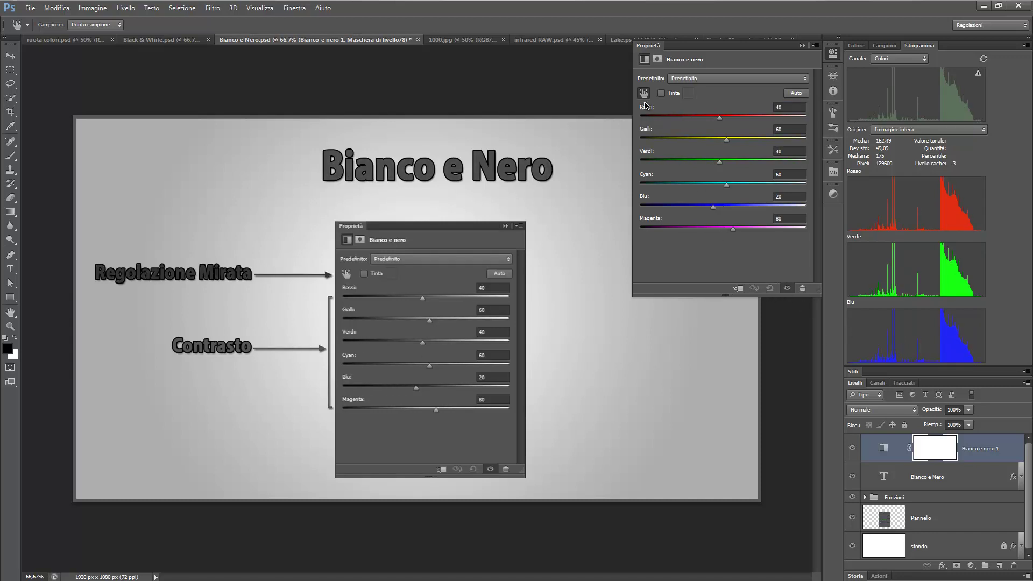
key("v")
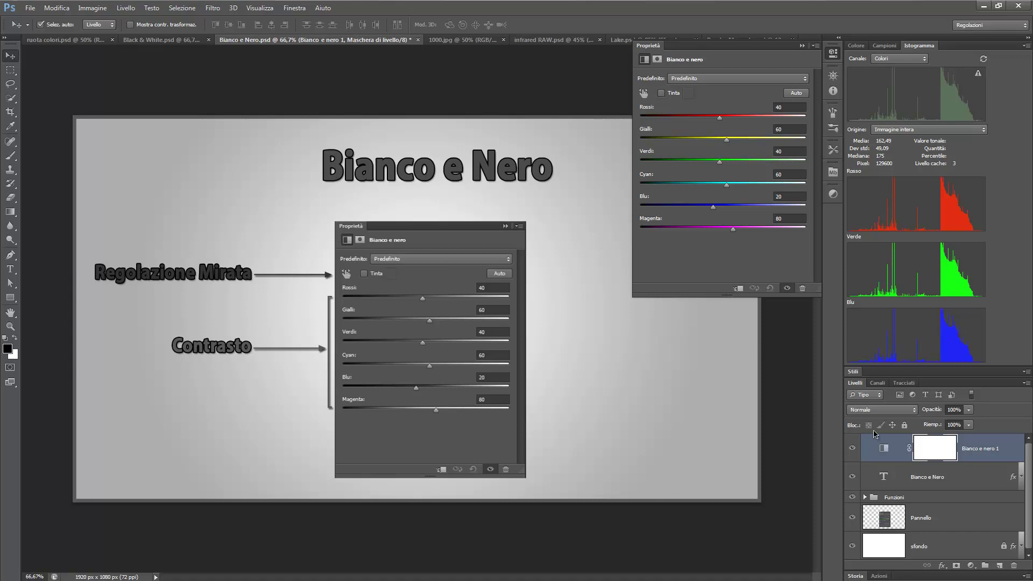
left_click(802, 46)
left_click(419, 40)
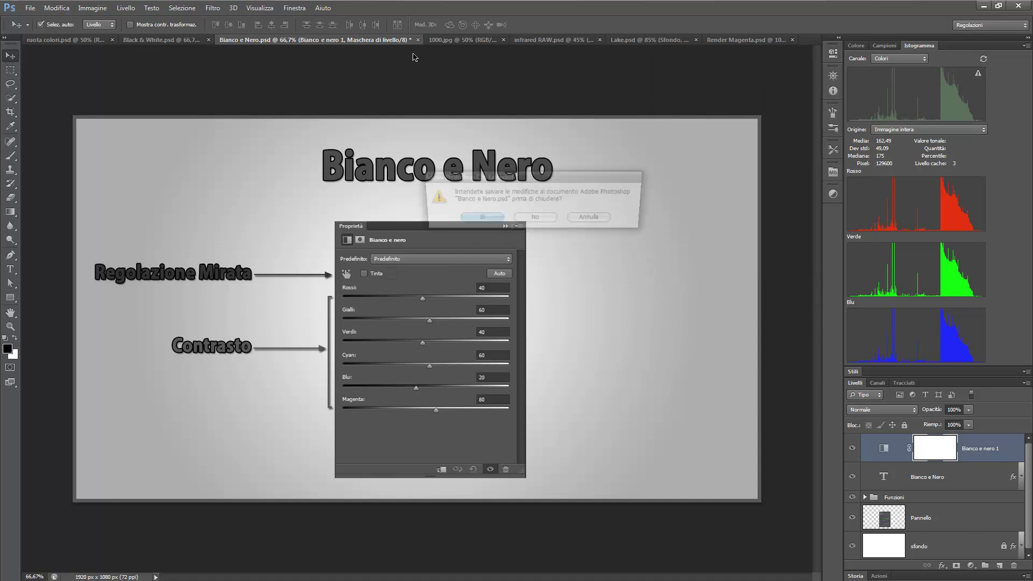
Close Bianco e Nero.psd without saving, then close the Black & White and ruota colori documents
left_click(536, 220)
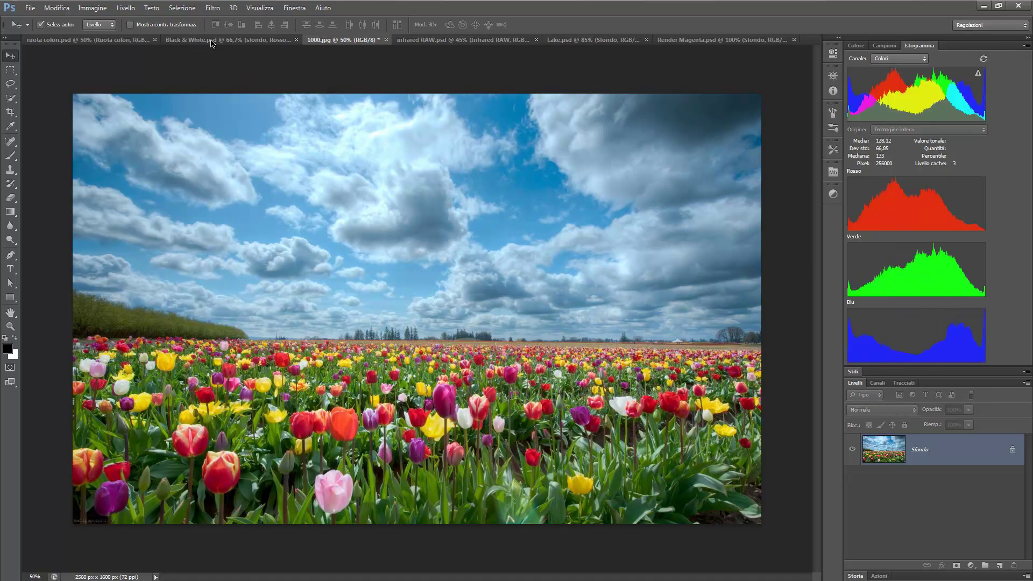
left_click(215, 40)
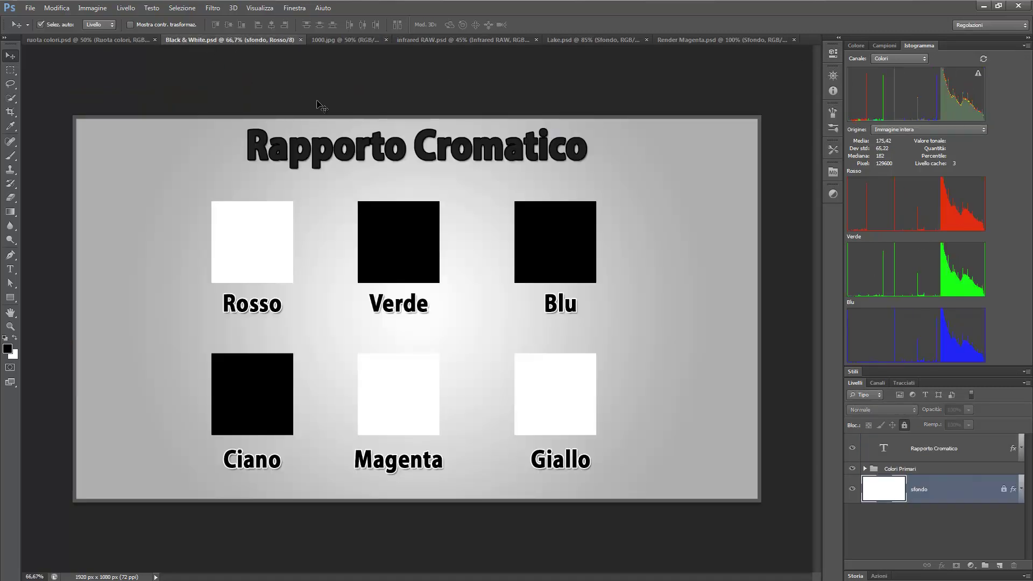
left_click(299, 39)
left_click(159, 40)
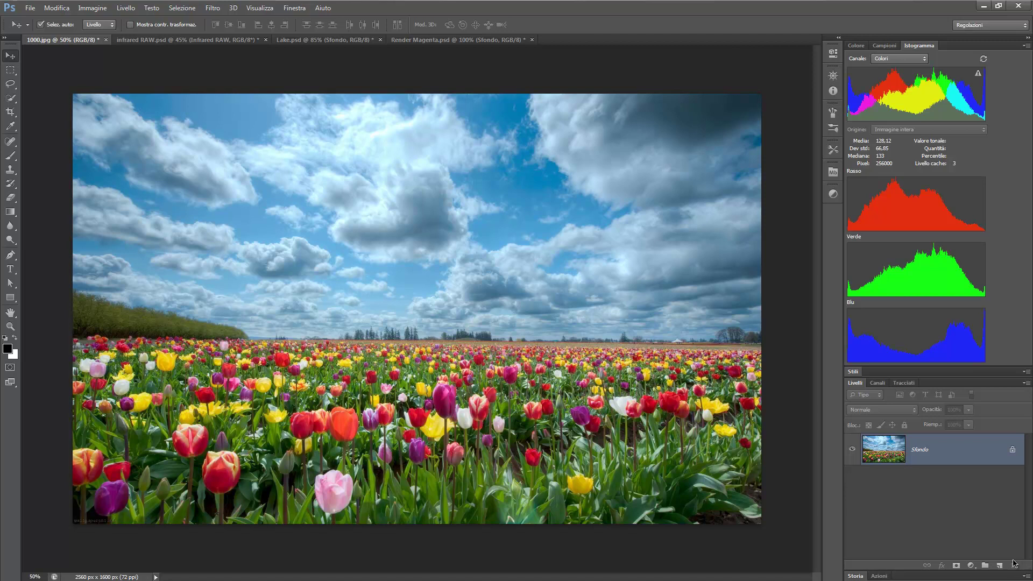
Add and duplicate a Bianco e nero layer on 1000.jpg, using Auto values (Rossi 10, Gialli 35, Verdi 18)
left_click(833, 194)
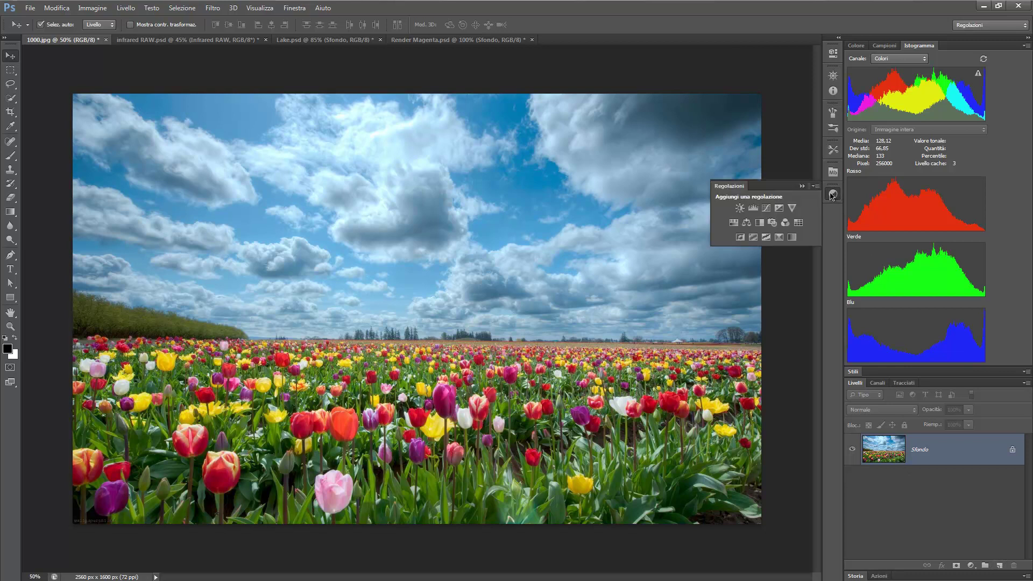
left_click(759, 222)
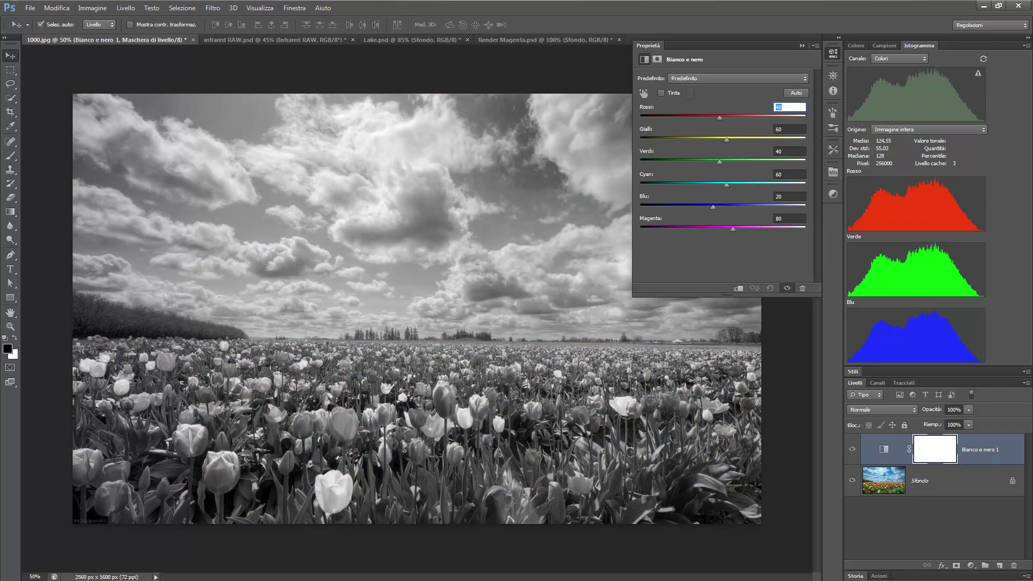
key("ctrl+j")
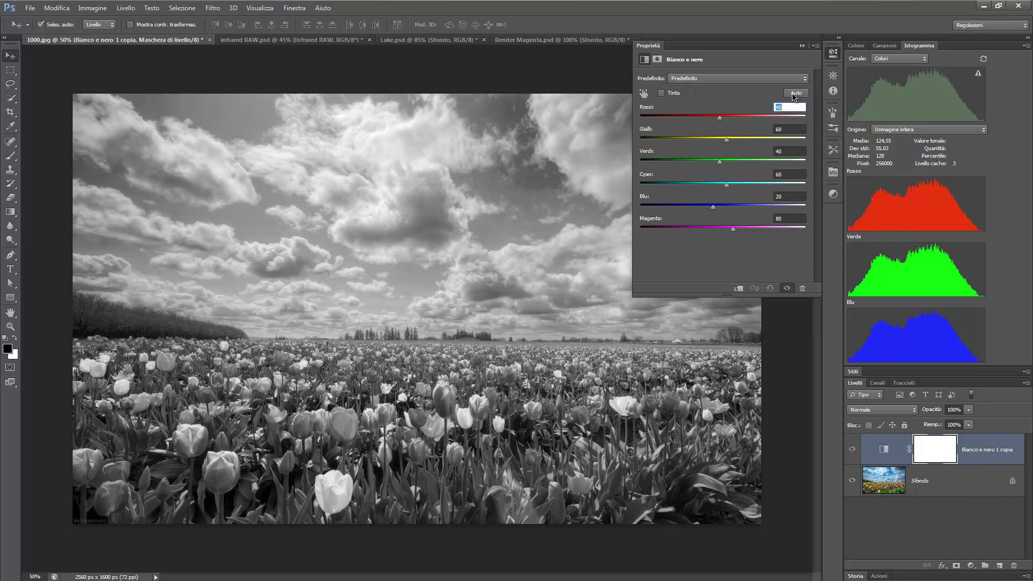
left_click(793, 95)
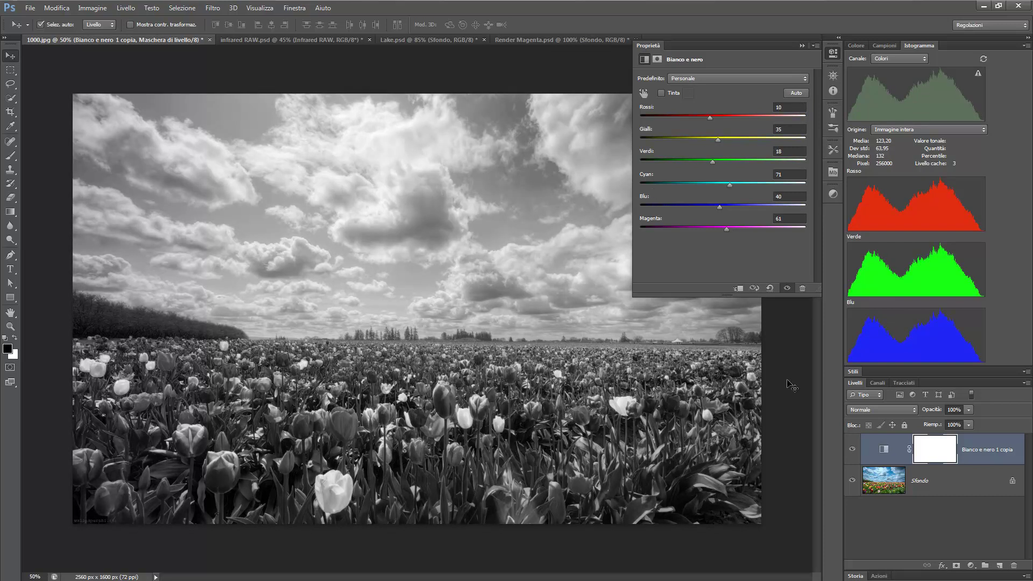
key("ctrl+z")
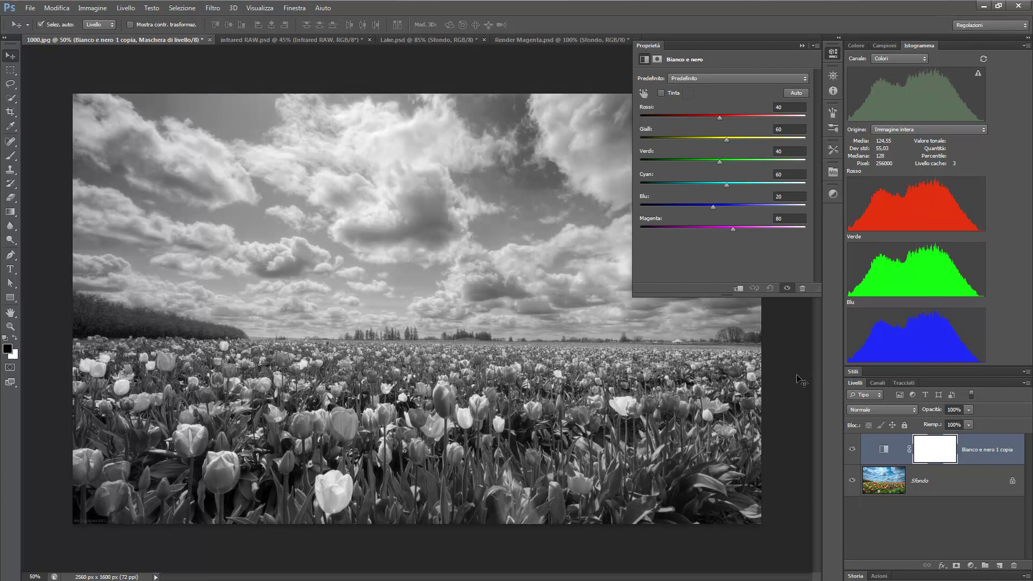
key("ctrl+z")
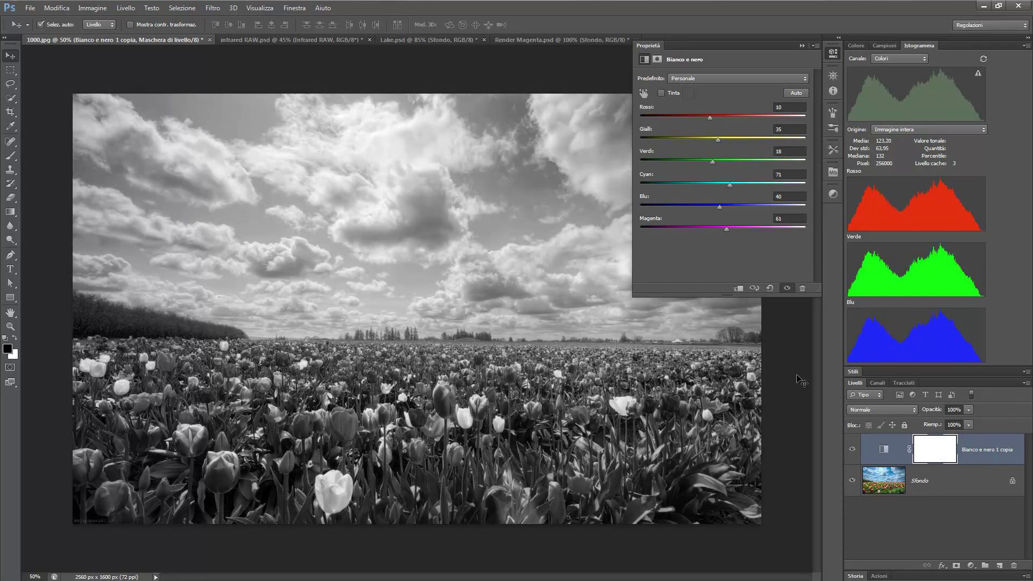
key("ctrl+z")
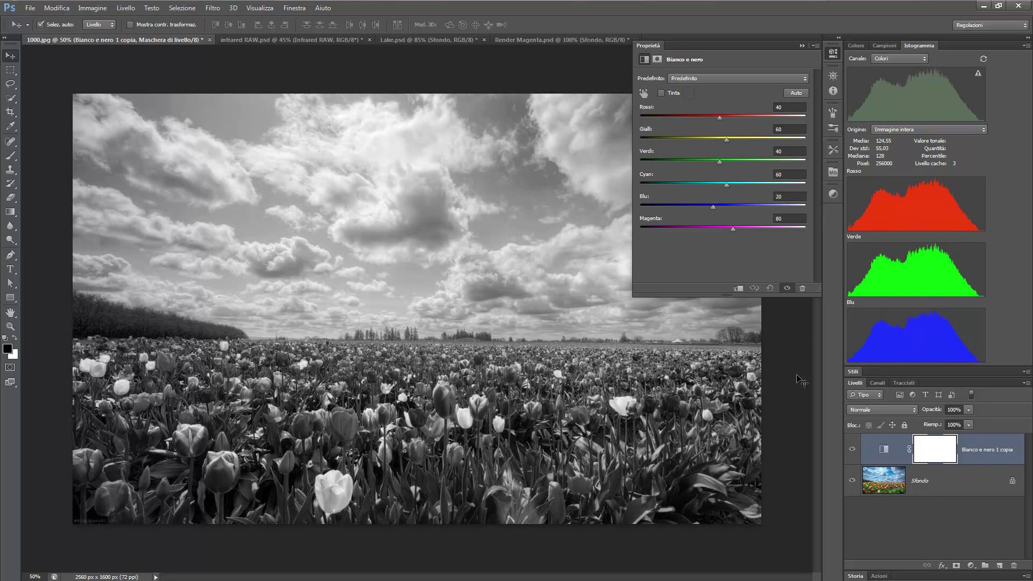
key("ctrl+z")
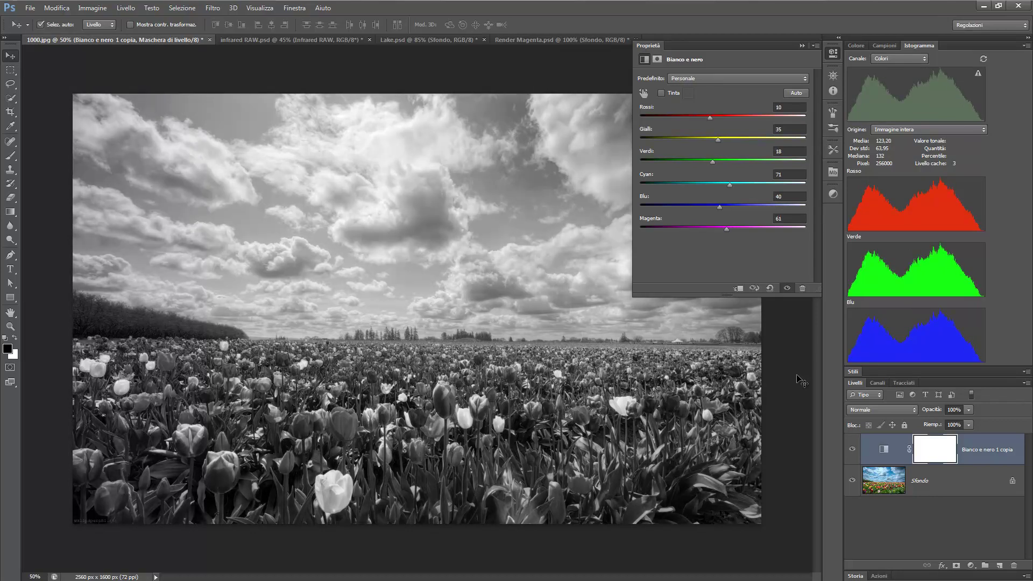
key("ctrl+z")
key("ctrl+z")
Set Blu -48, Ciano 99, Rossi 80 and Magenta 82 for white tulips and a contrasty sky
left_click_drag(719, 208, 691, 208)
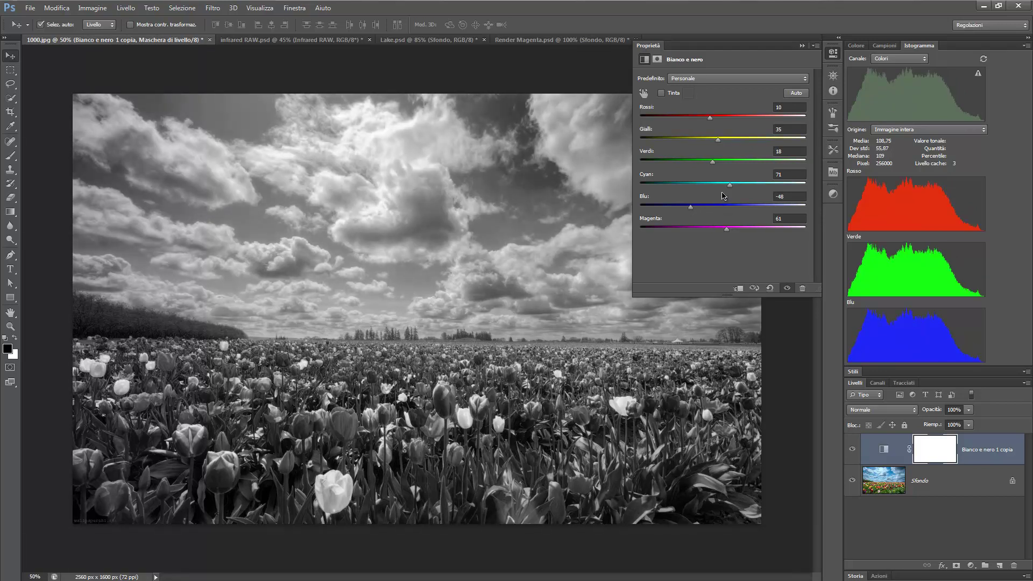
left_click_drag(732, 187, 740, 188)
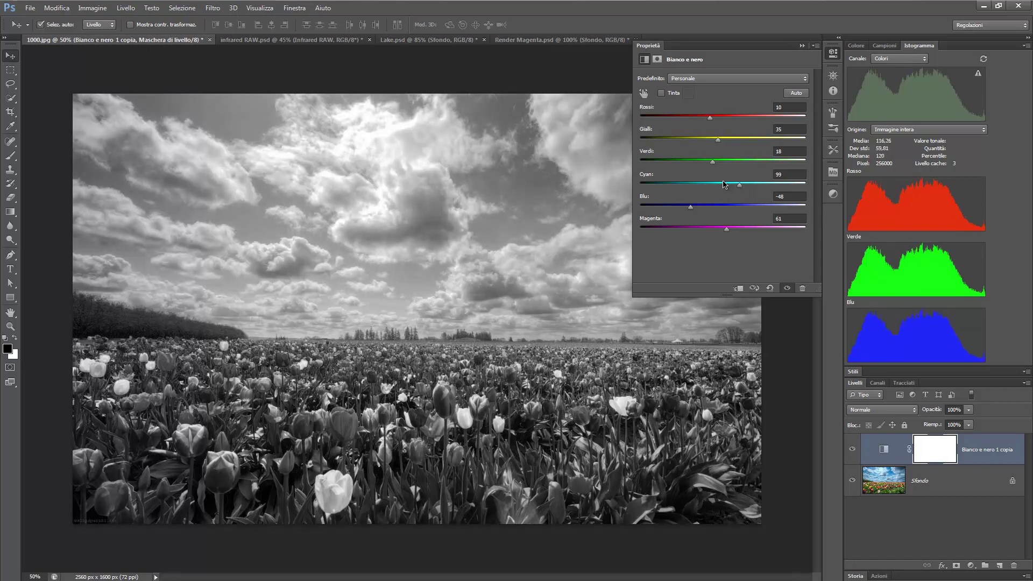
mouse_move(711, 117)
left_mouse_down()
mouse_move(736, 123)
mouse_move(710, 141)
mouse_move(706, 168)
left_mouse_up()
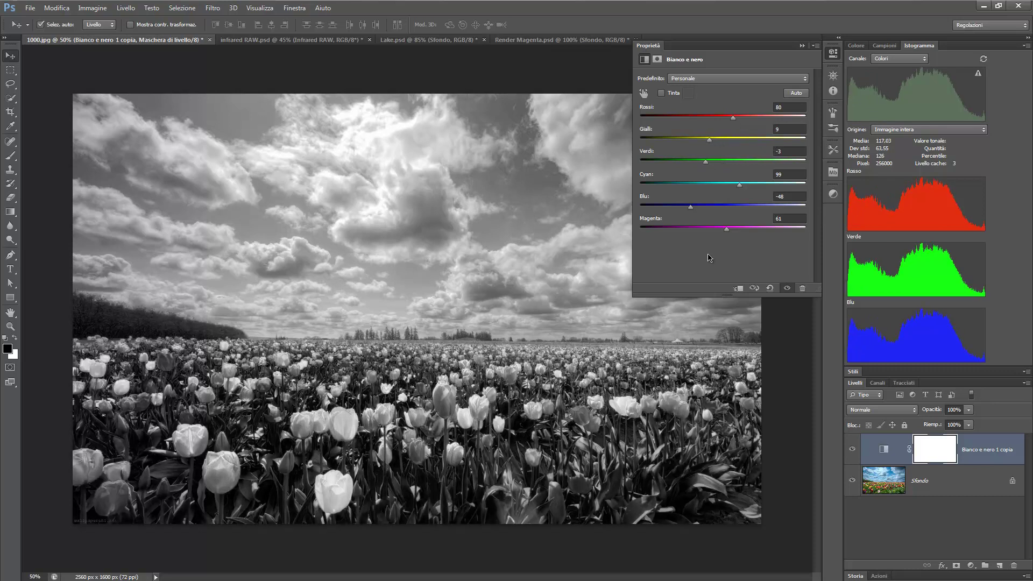
left_click_drag(727, 230, 746, 231)
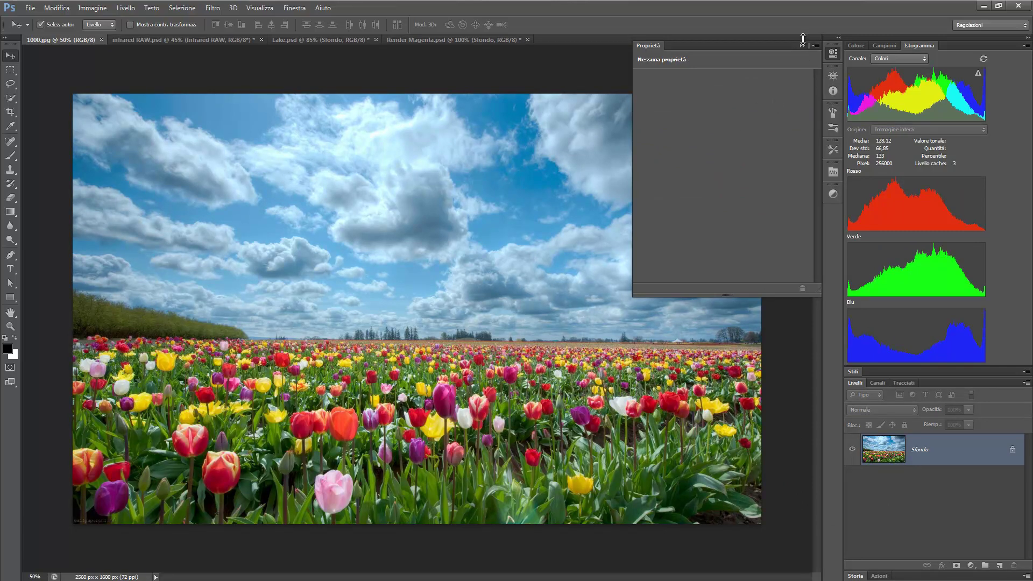
Collapse the Properties panel and show the adjustment types over the full-colour 1000.jpg photo
left_click(802, 46)
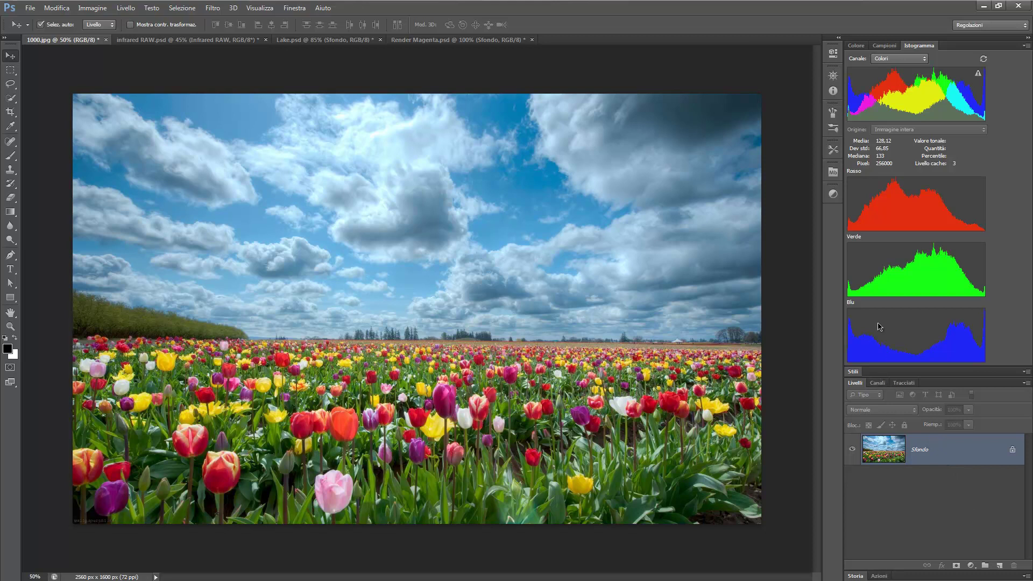
left_click(833, 194)
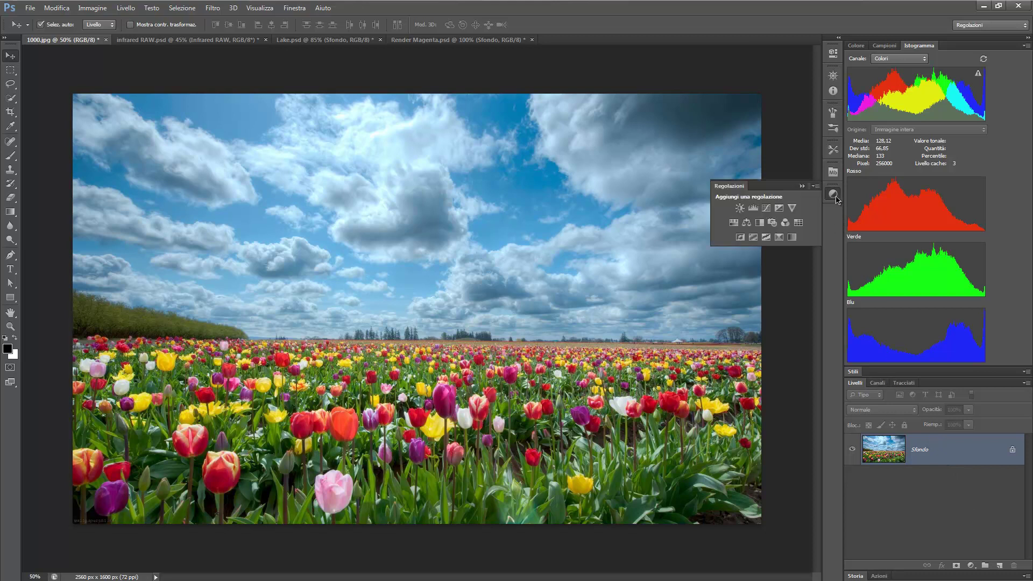
Add a Channel Mixer adjustment layer with Monochrome off and Red as the output channel
left_click(786, 223)
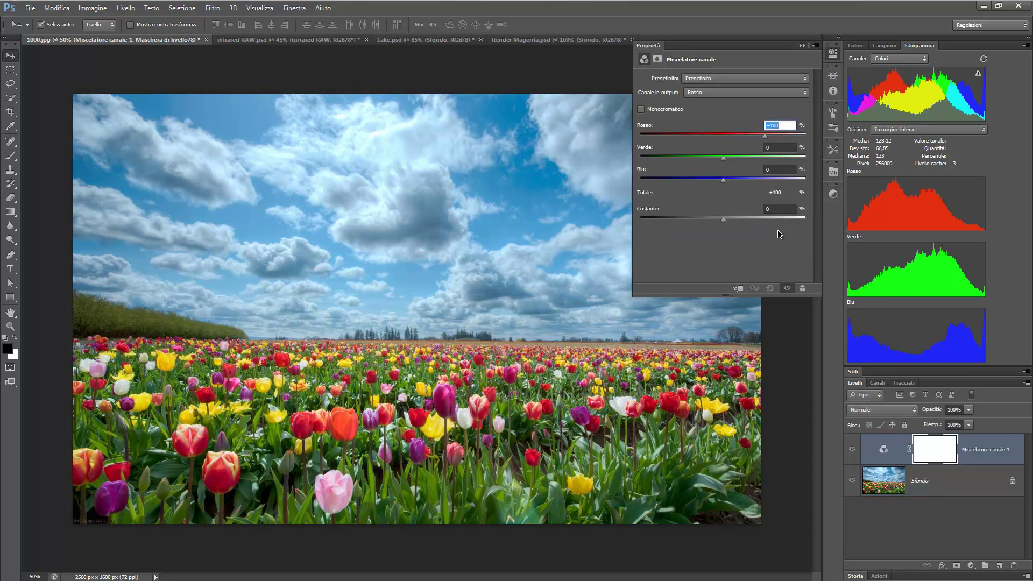
left_click(641, 109)
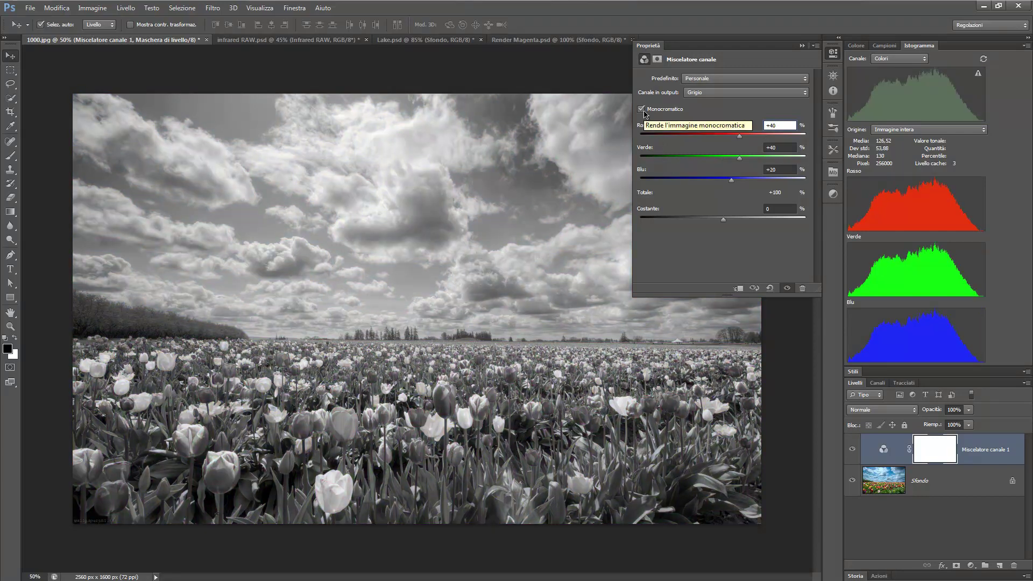
left_click(642, 109)
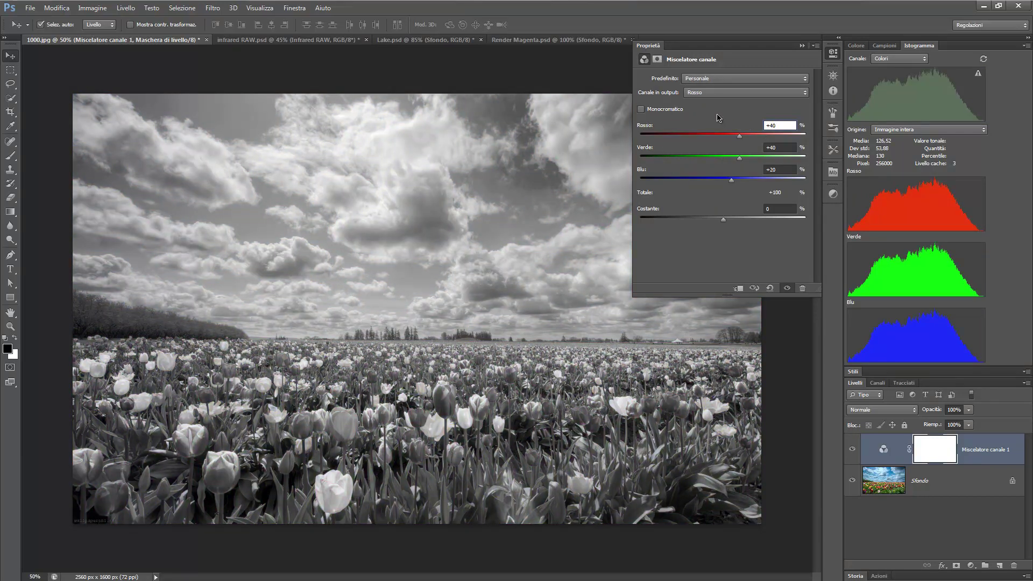
left_click(724, 94)
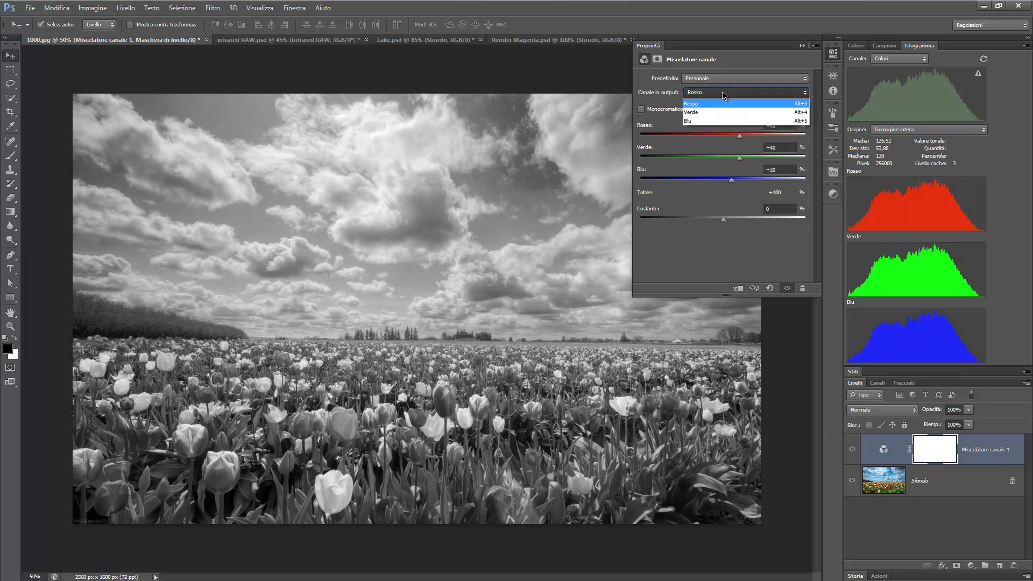
left_click(724, 95)
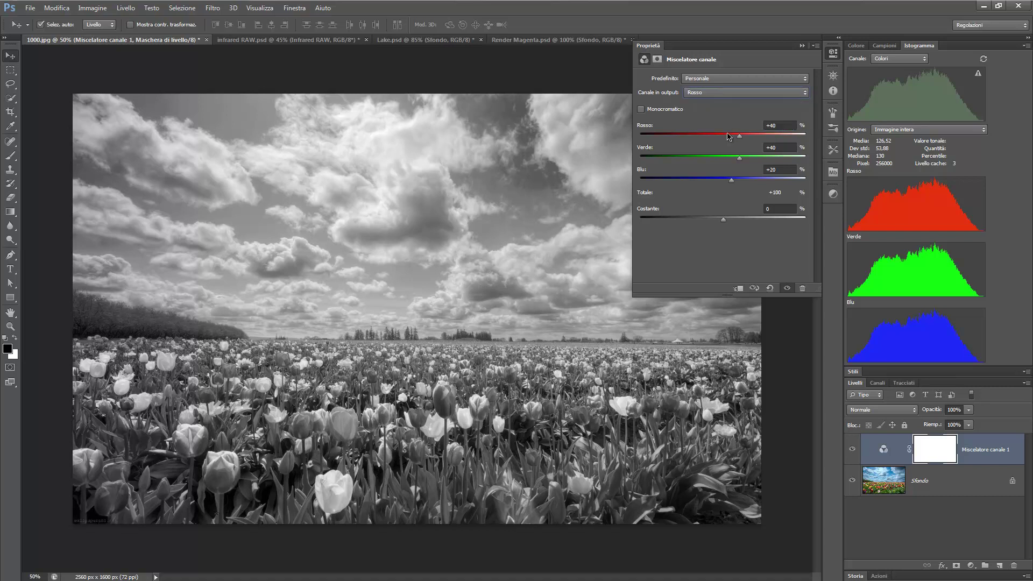
Set the Red output mix to Red 200, Green -50, Blue -50
left_click(778, 126)
left_click_drag(779, 125, 747, 123)
type("200")
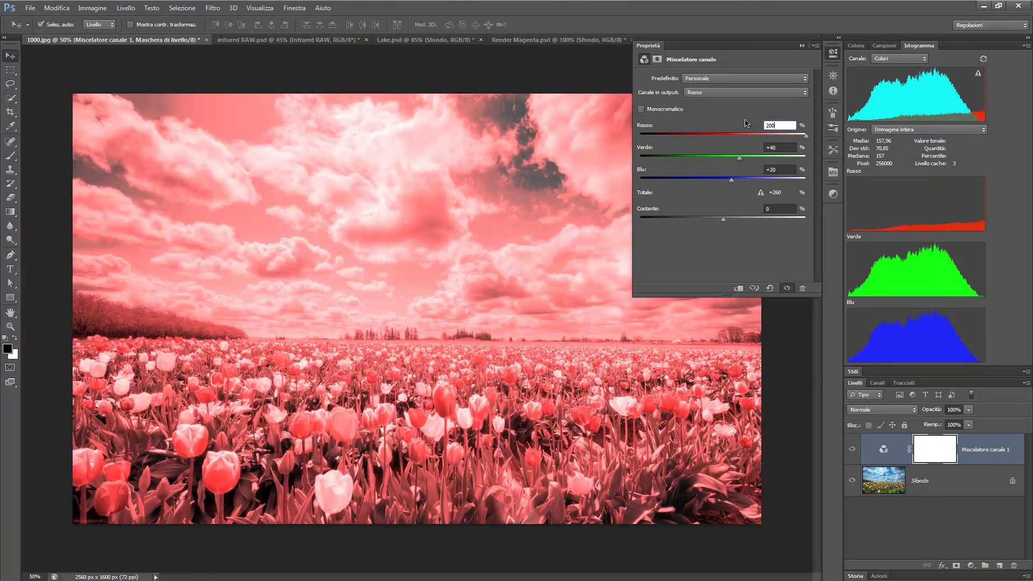
key("Tab")
type("-5")
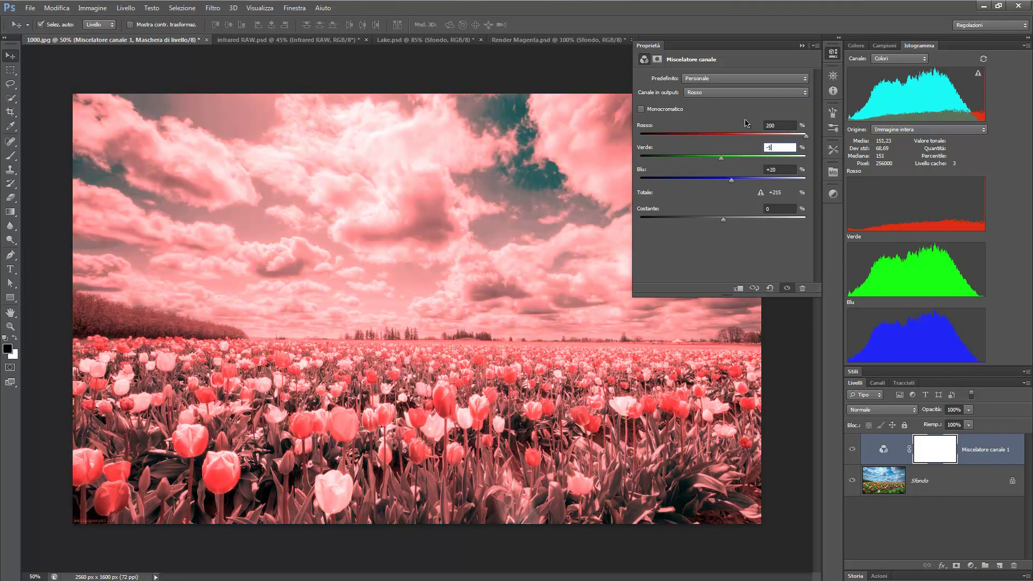
type("0")
key("Tab")
type("-")
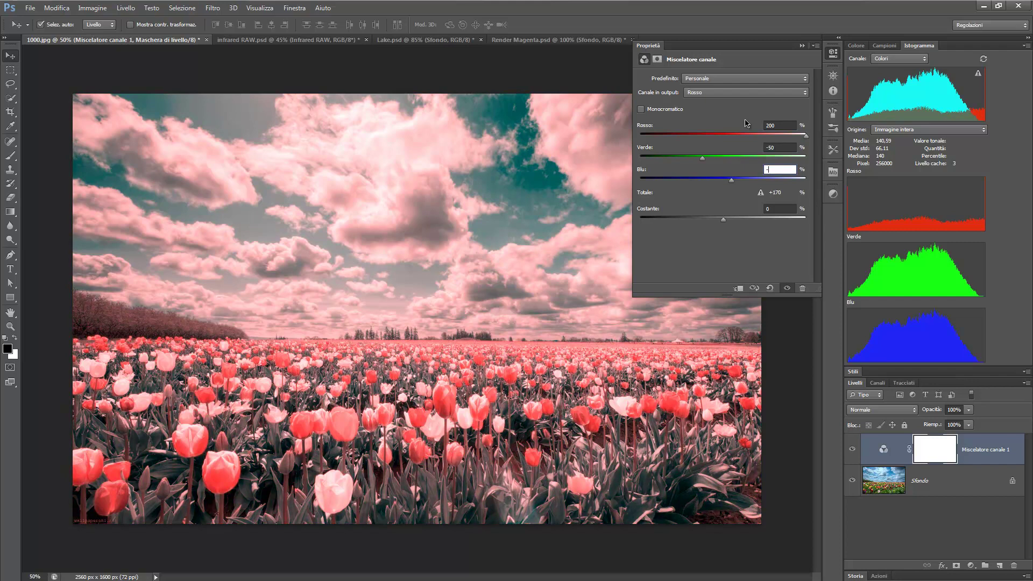
type("50")
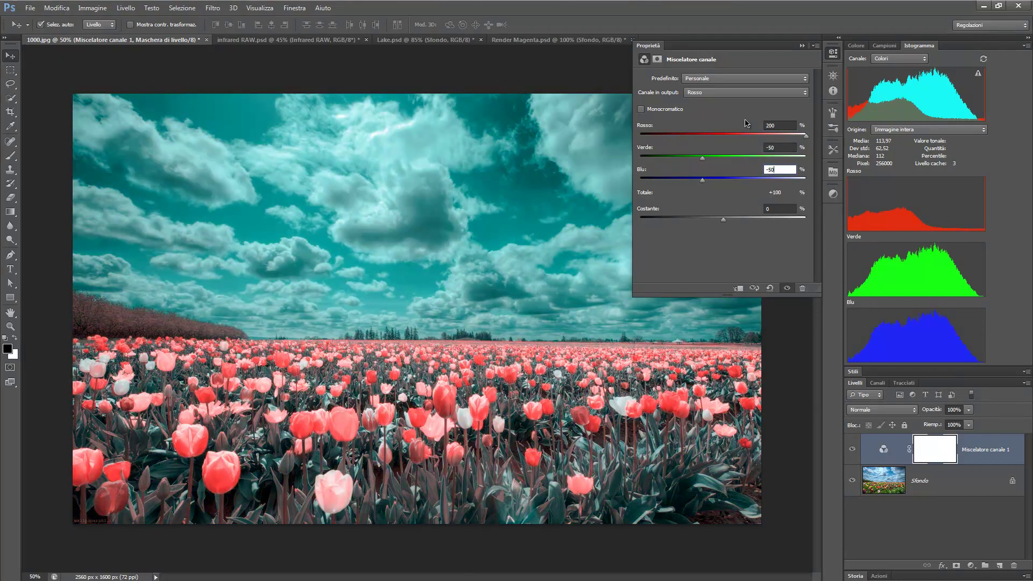
left_click(802, 46)
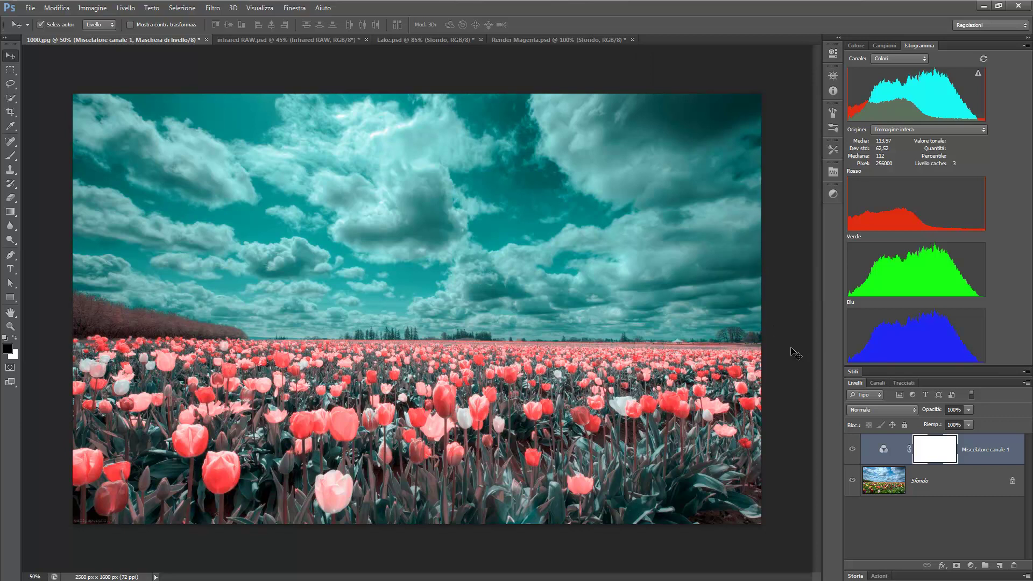
Duplicate Sfondo above Miscelatore canale 1 at 75% opacity in Sovrapponi blend mode
left_click(876, 486)
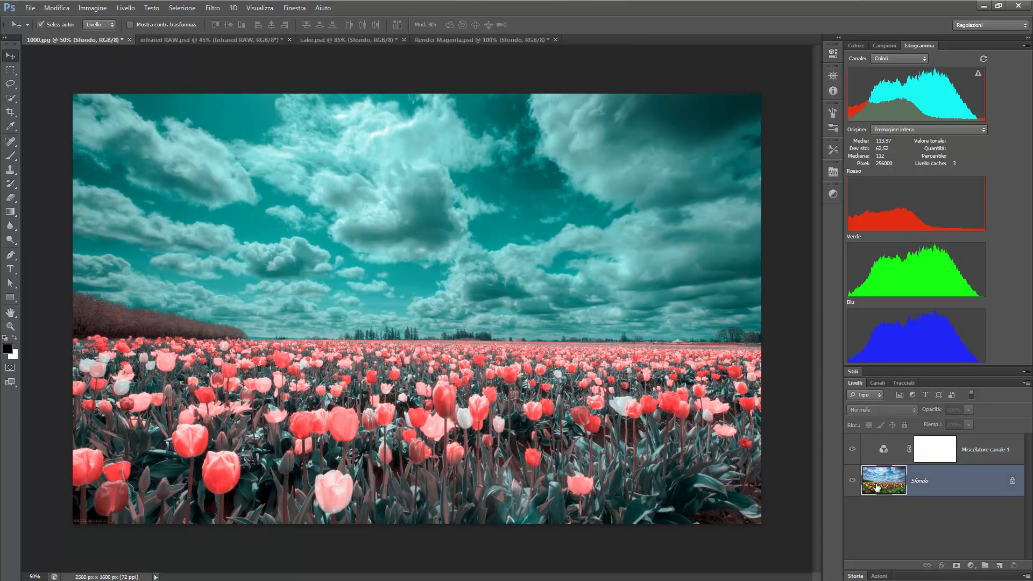
key("ctrl+j")
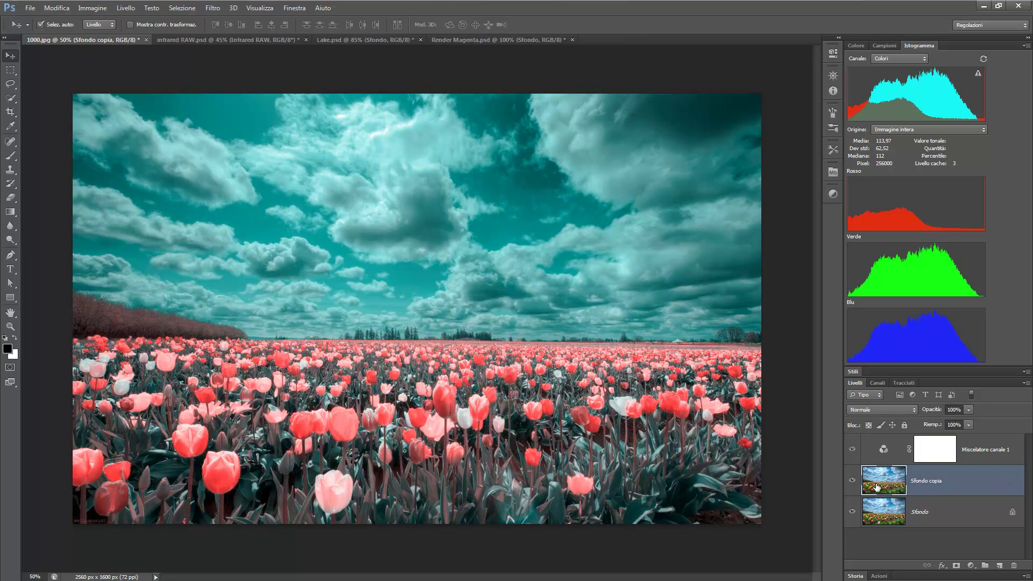
left_click_drag(877, 487, 887, 445)
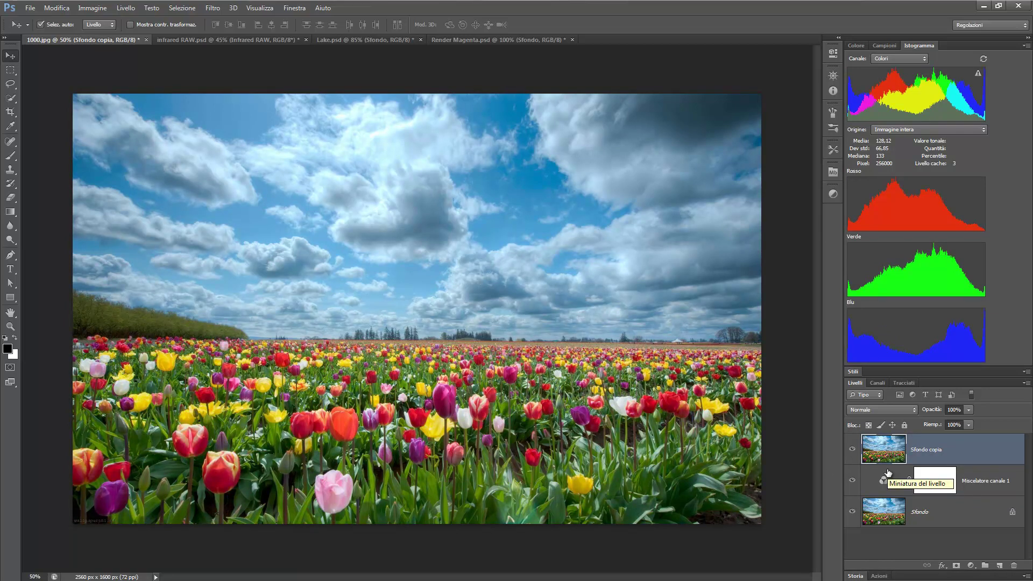
key("7")
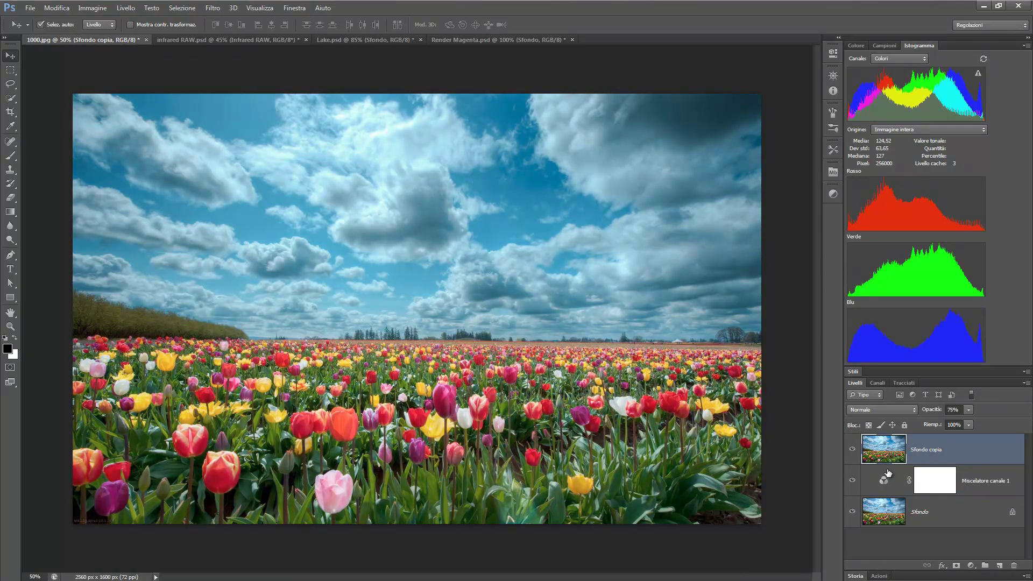
left_click(886, 416)
left_click(861, 261)
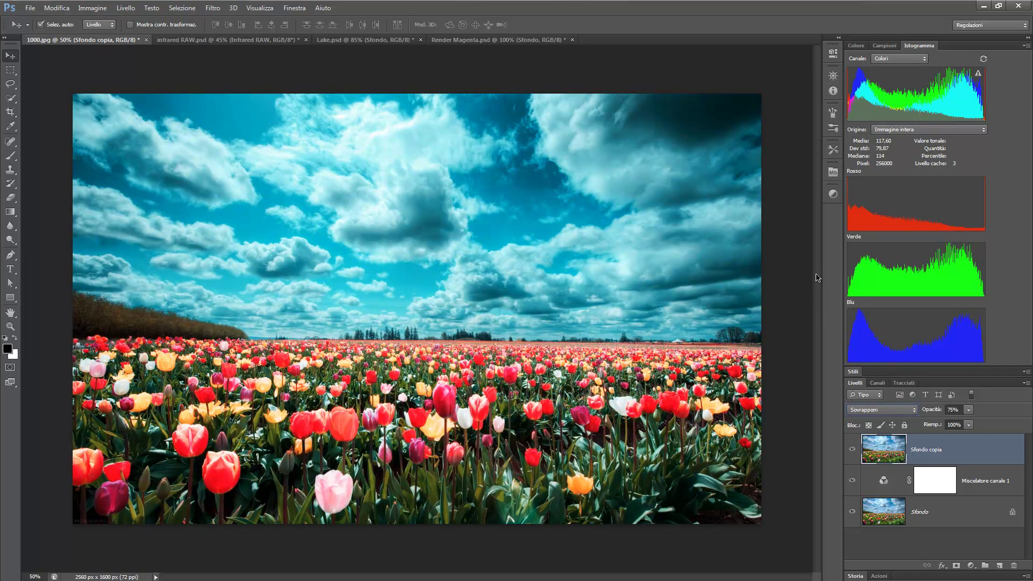
left_click(832, 197)
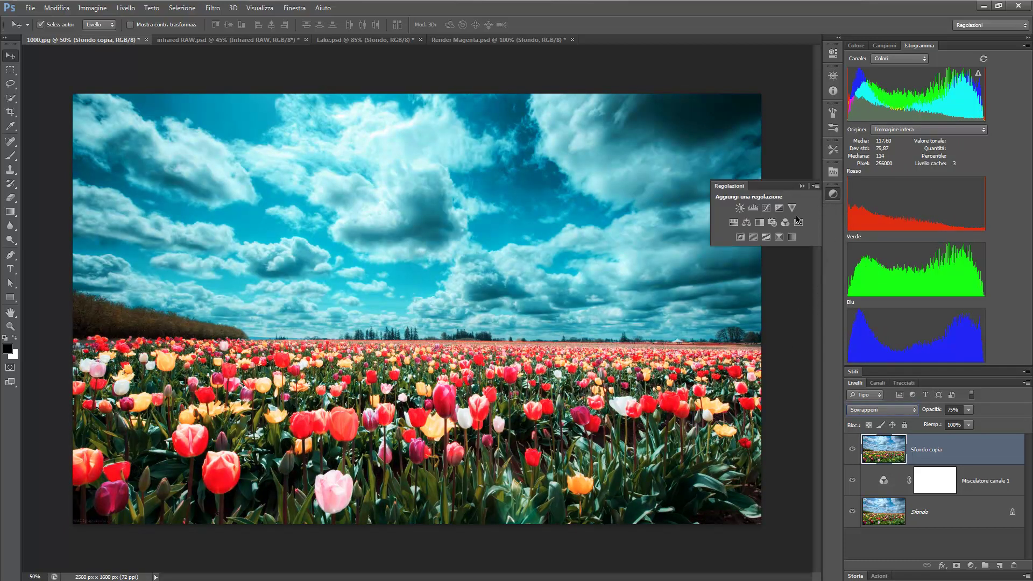
Add a Black & White layer on top, raising the Reds, Cyans and Magentas sliders
left_click(759, 223)
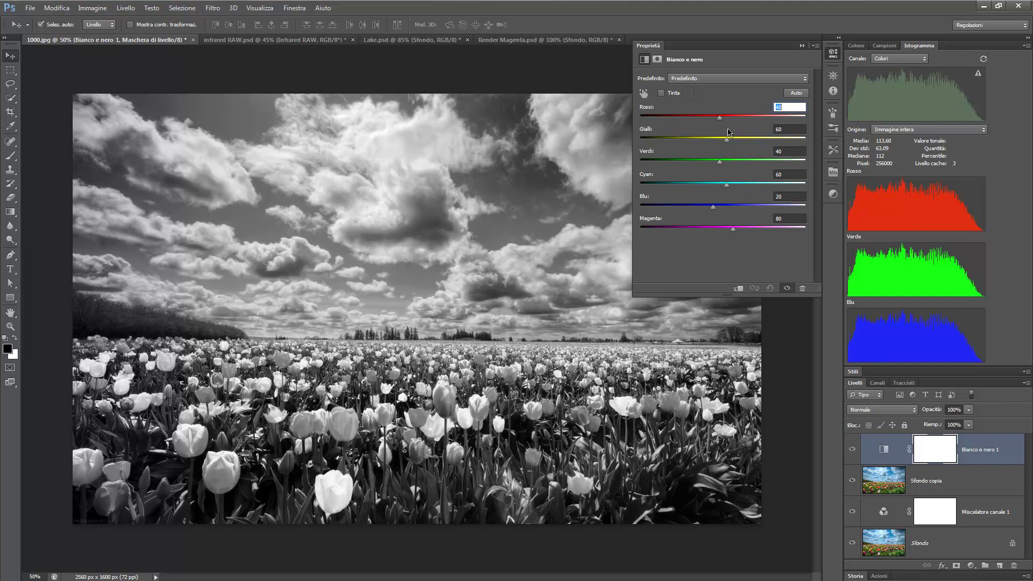
left_click_drag(720, 119, 714, 167)
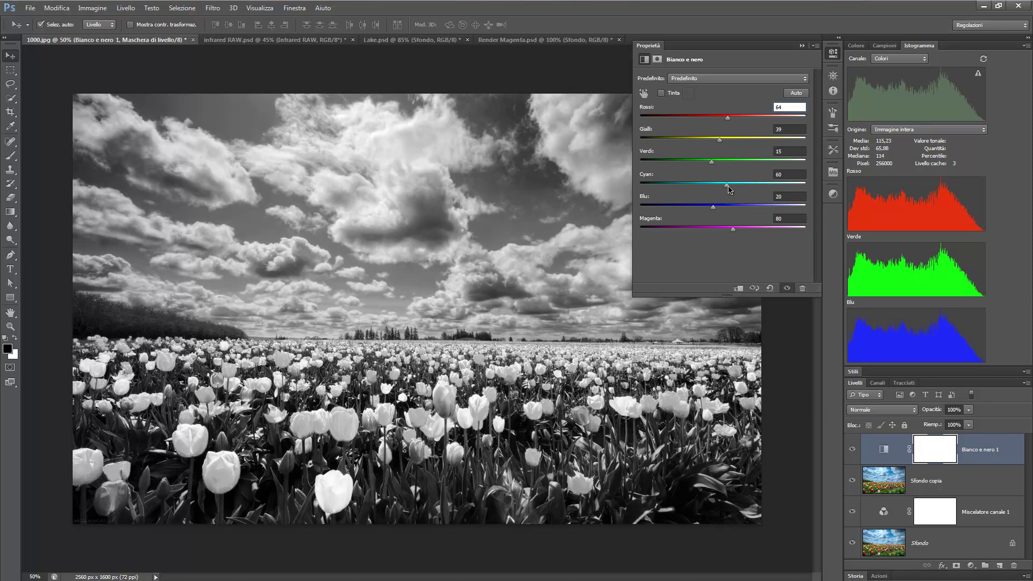
left_click_drag(726, 185, 708, 207)
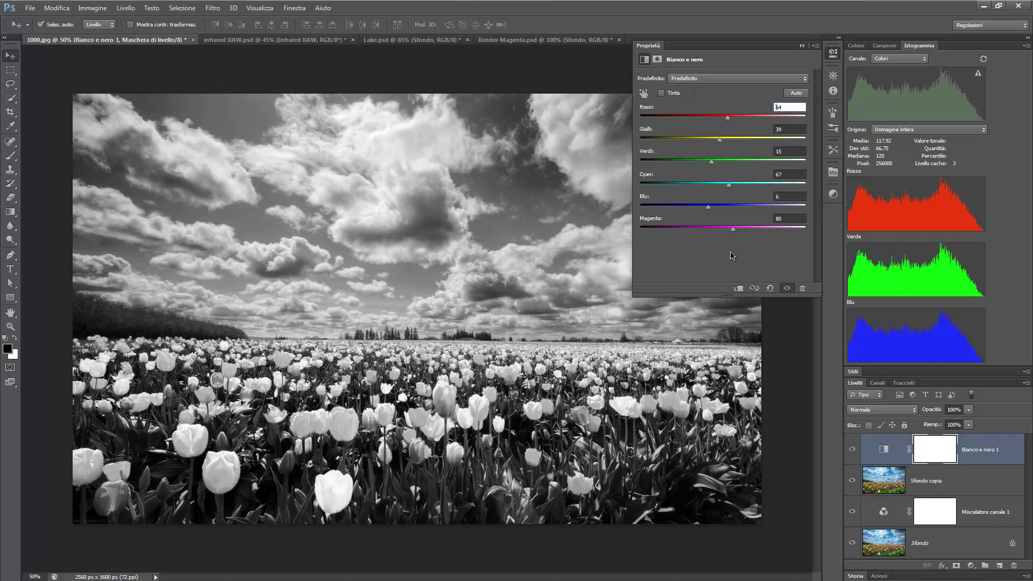
left_click_drag(732, 229, 747, 233)
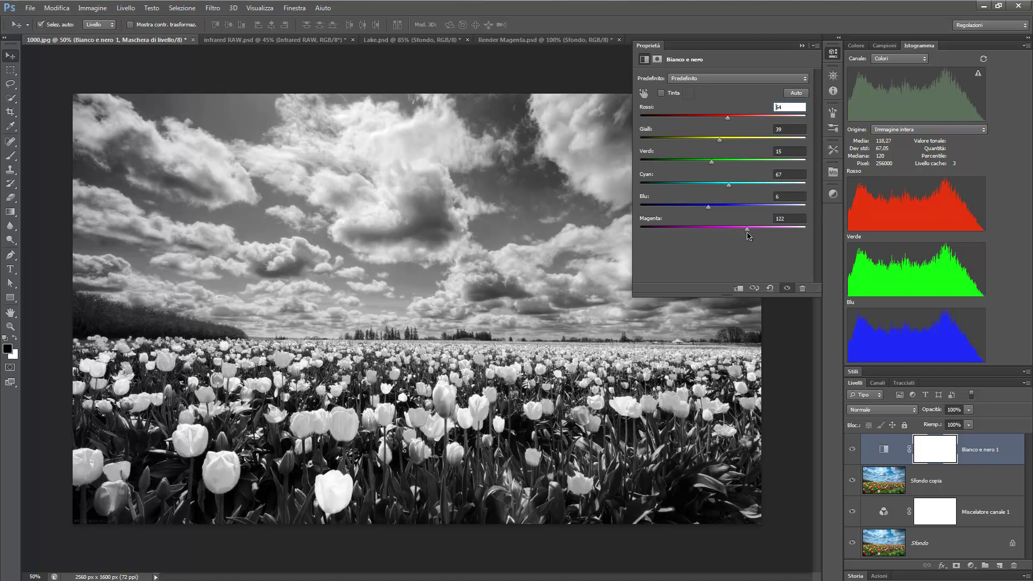
left_click(802, 45)
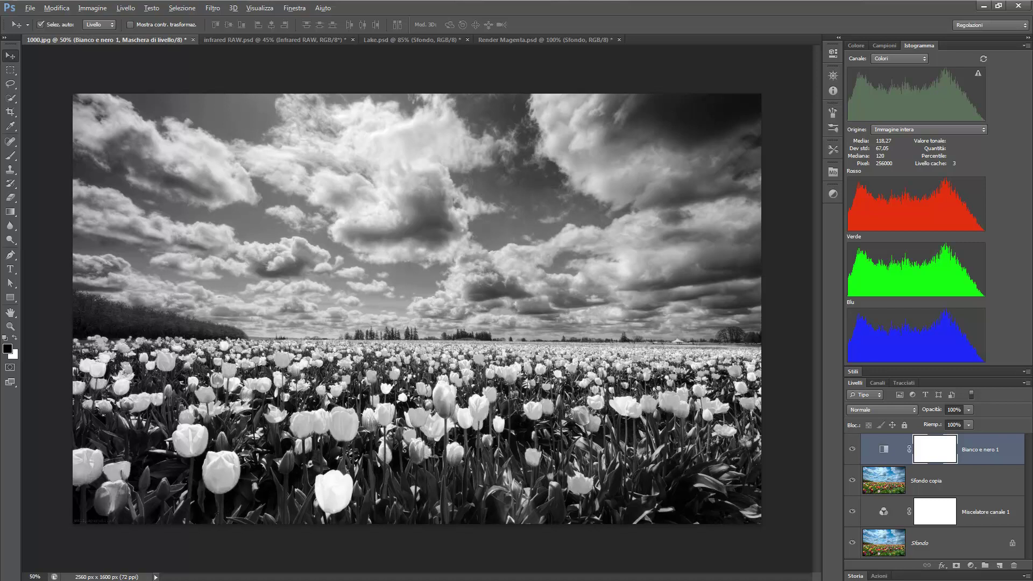
key("ctrl+shift+alt+e")
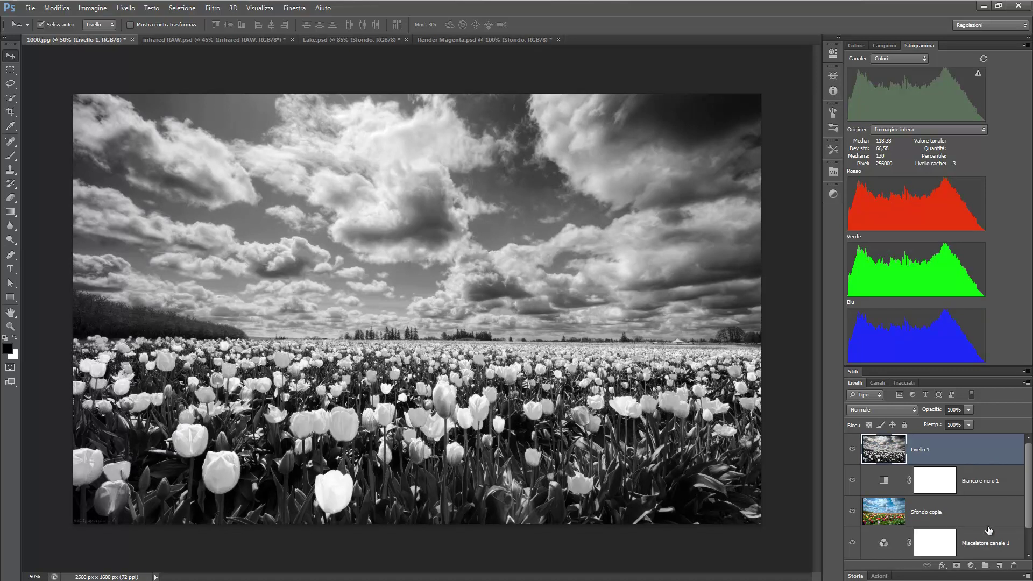
left_click(853, 512)
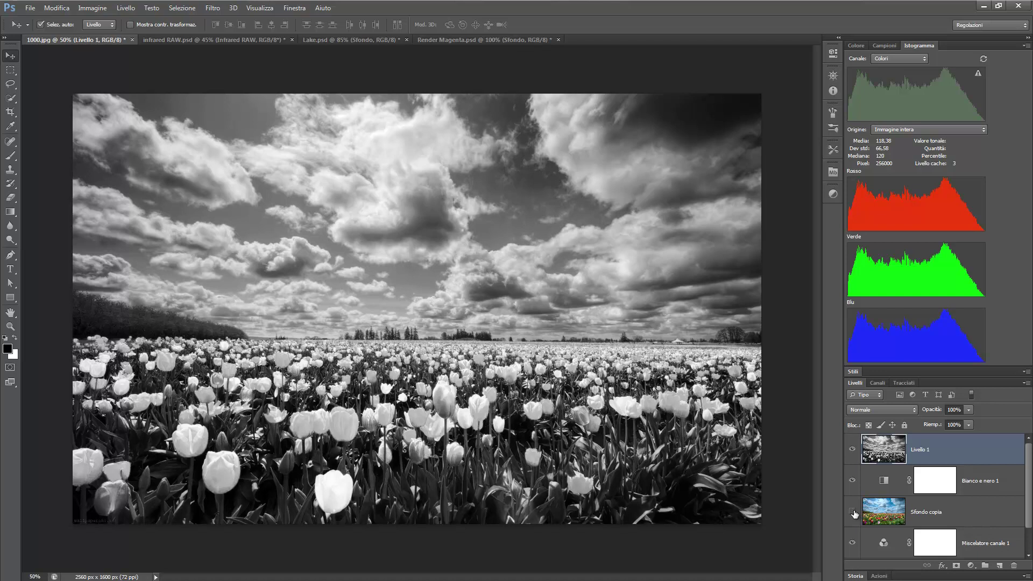
left_click(852, 543)
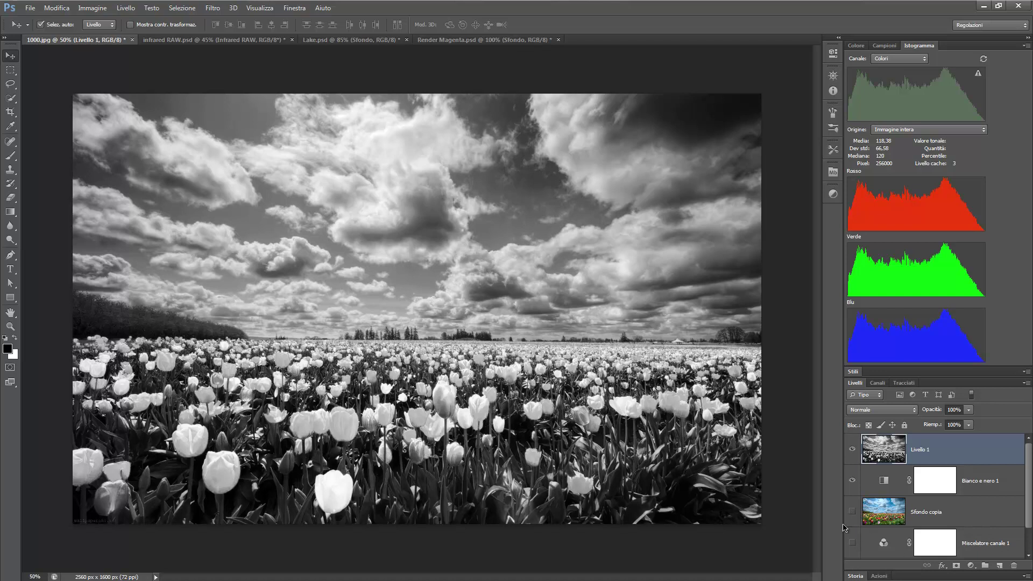
left_click(852, 450)
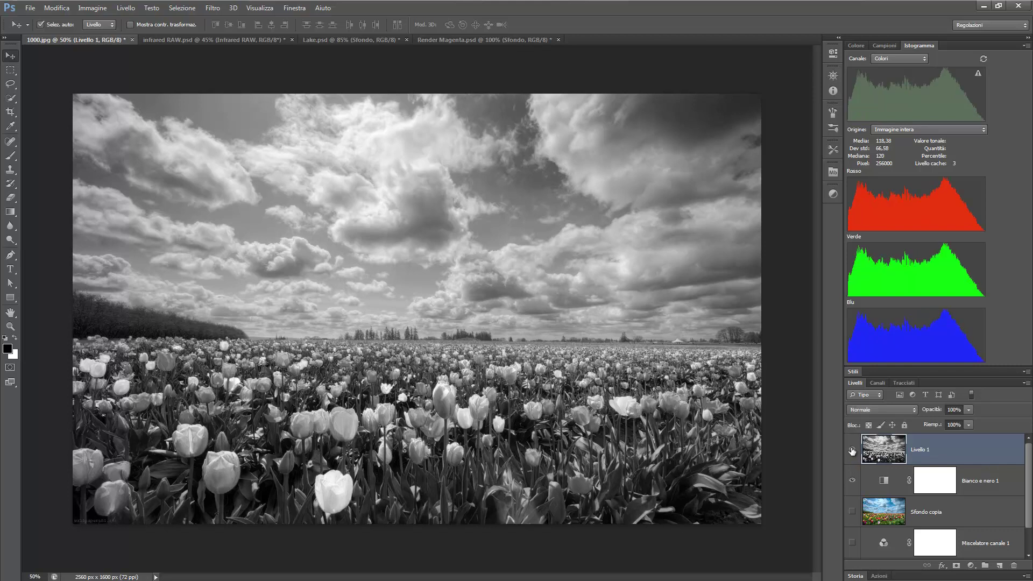
left_click(852, 449)
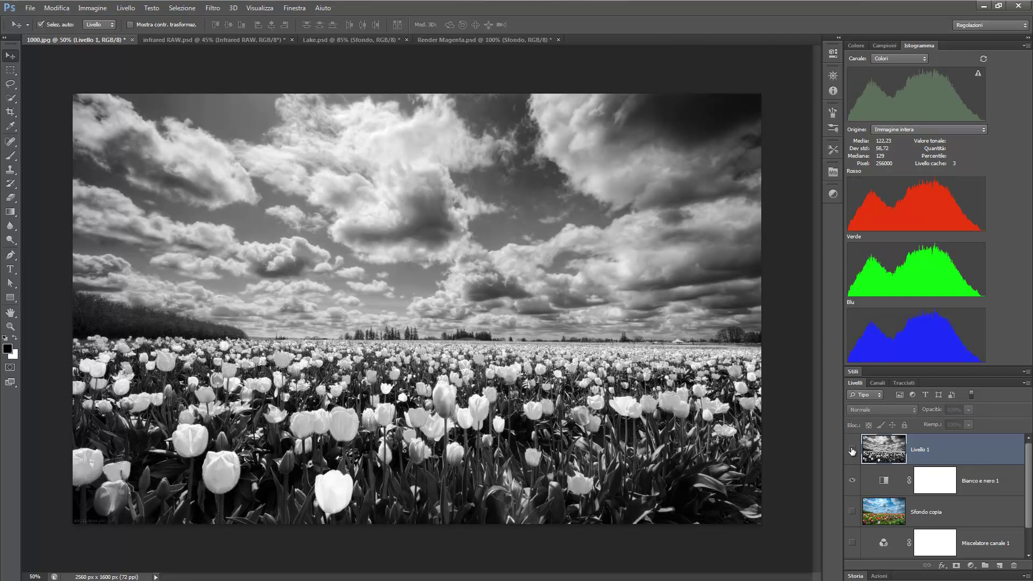
left_click(853, 449)
left_click(852, 449)
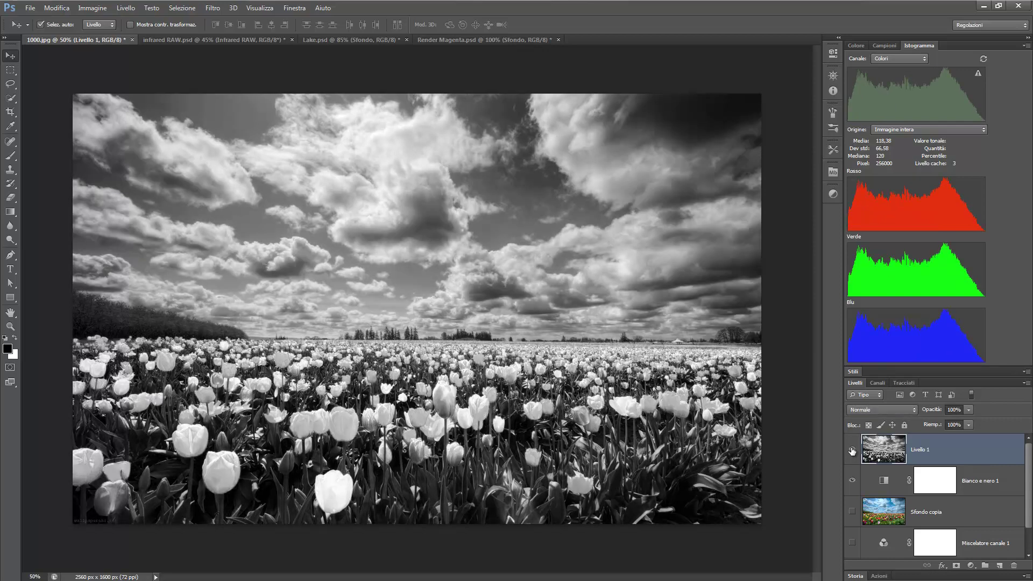
left_click(853, 450)
left_click(852, 449)
left_click(852, 450)
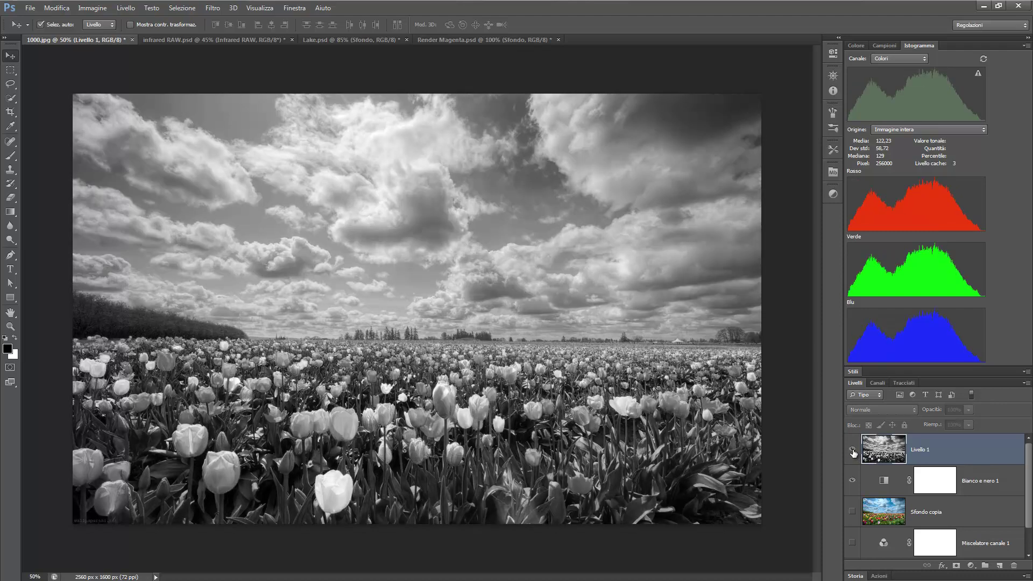
left_click(853, 451)
left_click(853, 454)
left_click(853, 454)
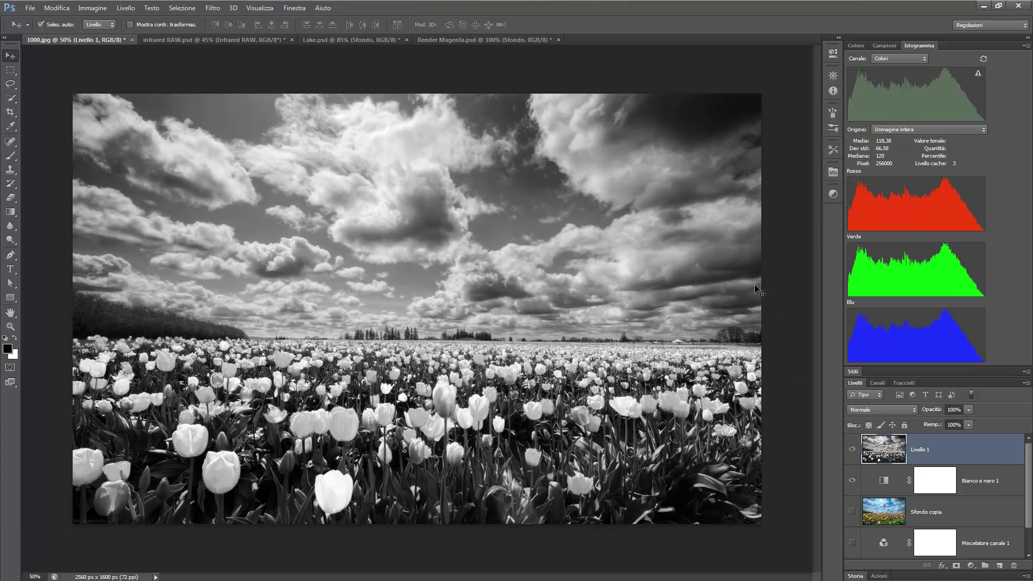
left_click(853, 451)
left_click(853, 451)
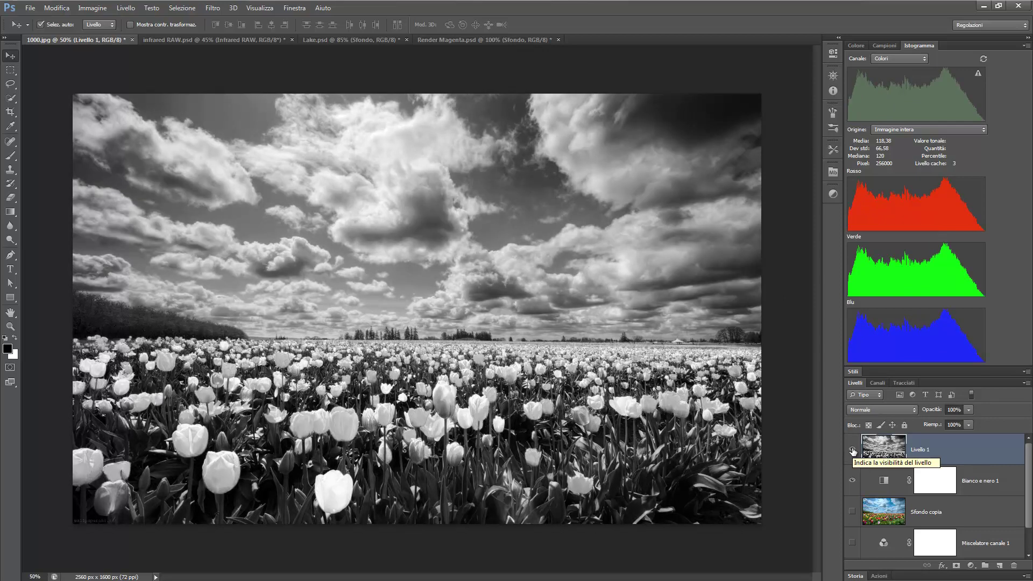
left_click(853, 451)
left_click(853, 451)
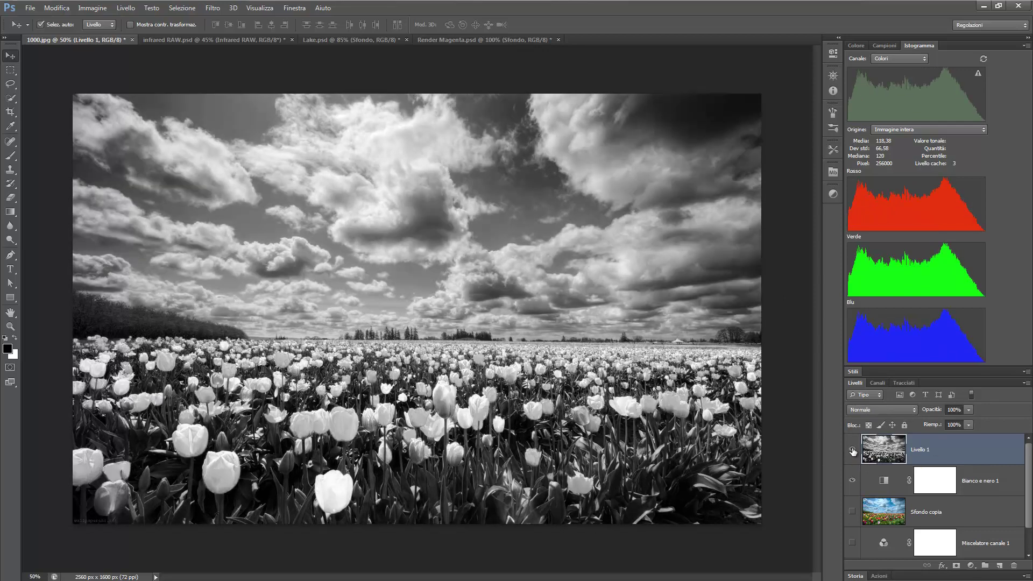
left_click(853, 451)
left_click(853, 451)
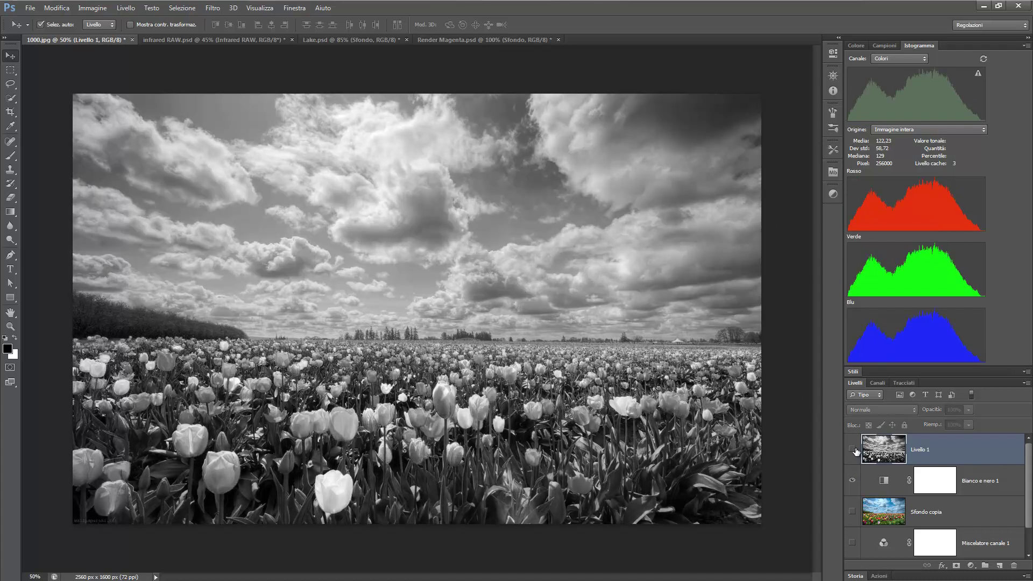
left_click(855, 451)
left_click(856, 451)
left_click(857, 451)
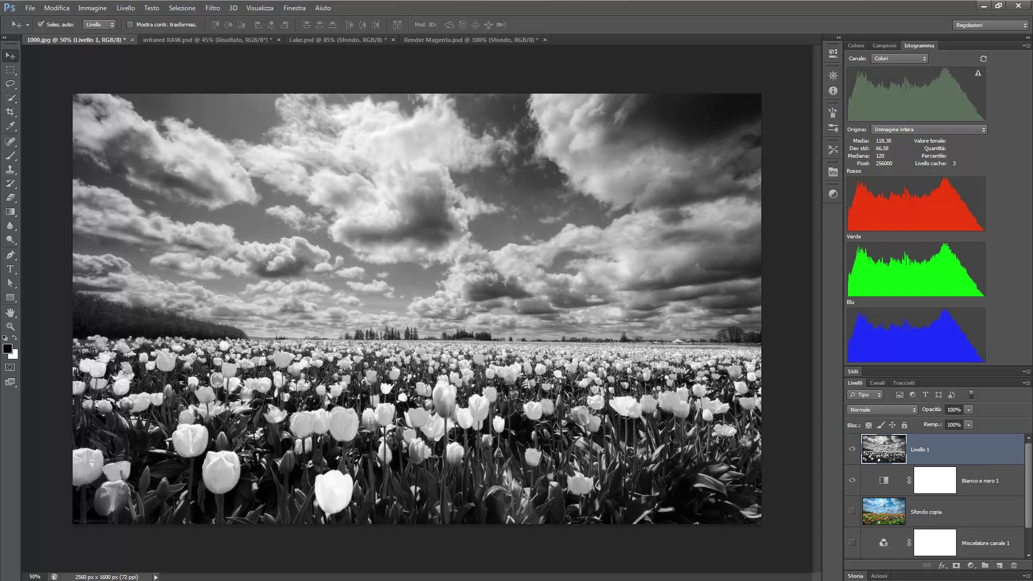
In the infrared RAW.psd document, show Risultato and add an Auto Black & White layer
left_click(207, 40)
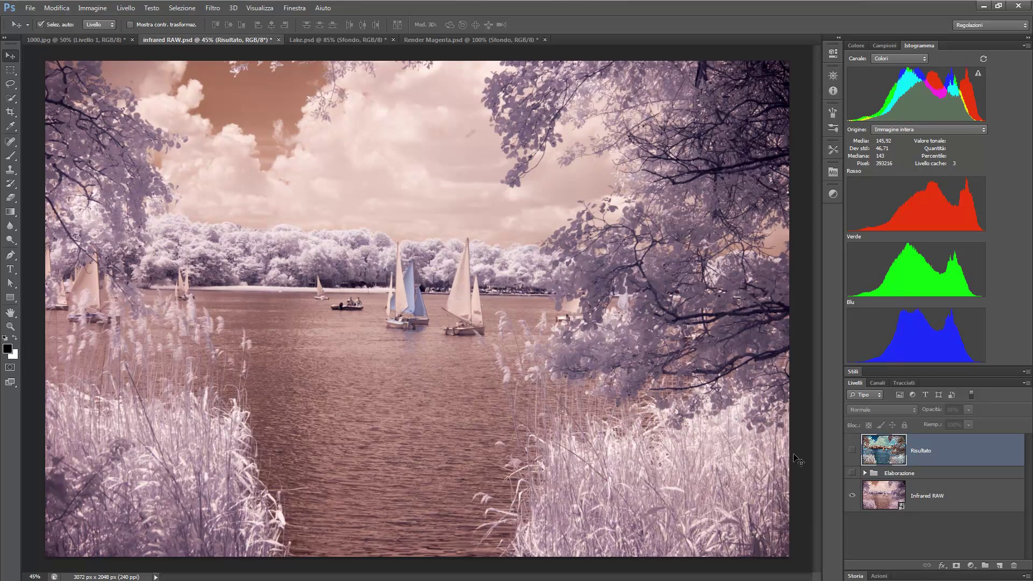
left_click(852, 449)
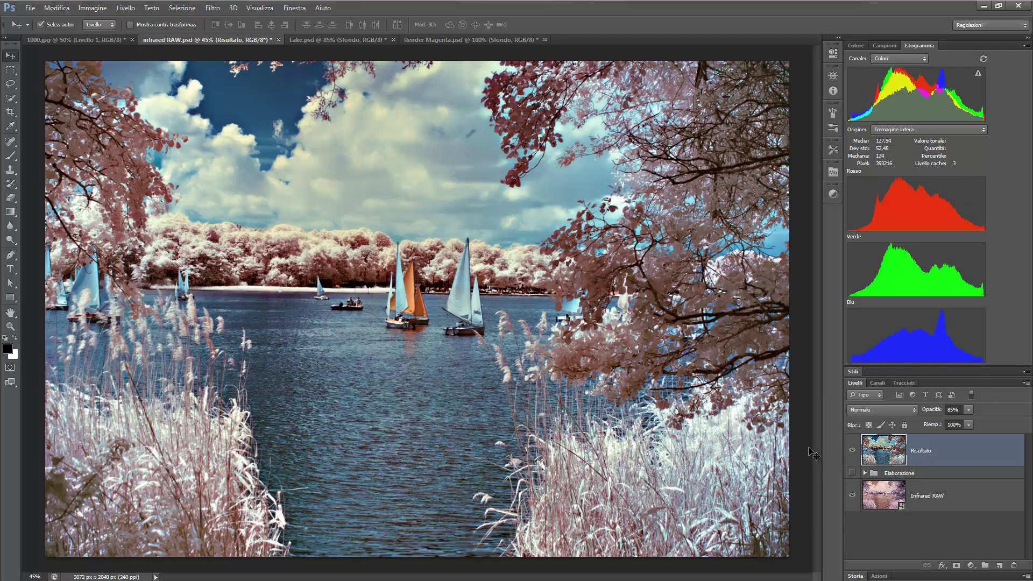
left_click(833, 195)
left_click(759, 222)
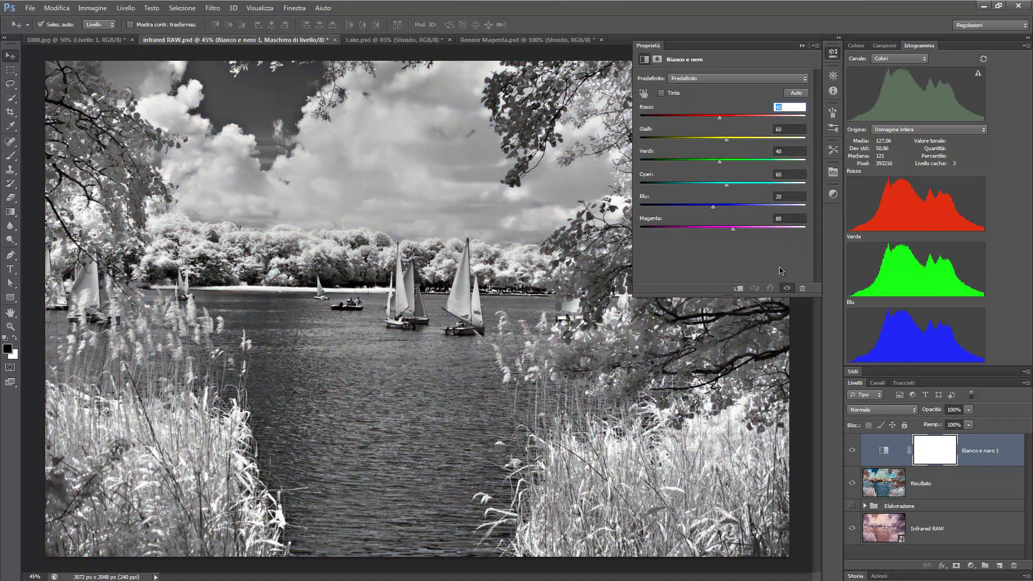
left_click(796, 93)
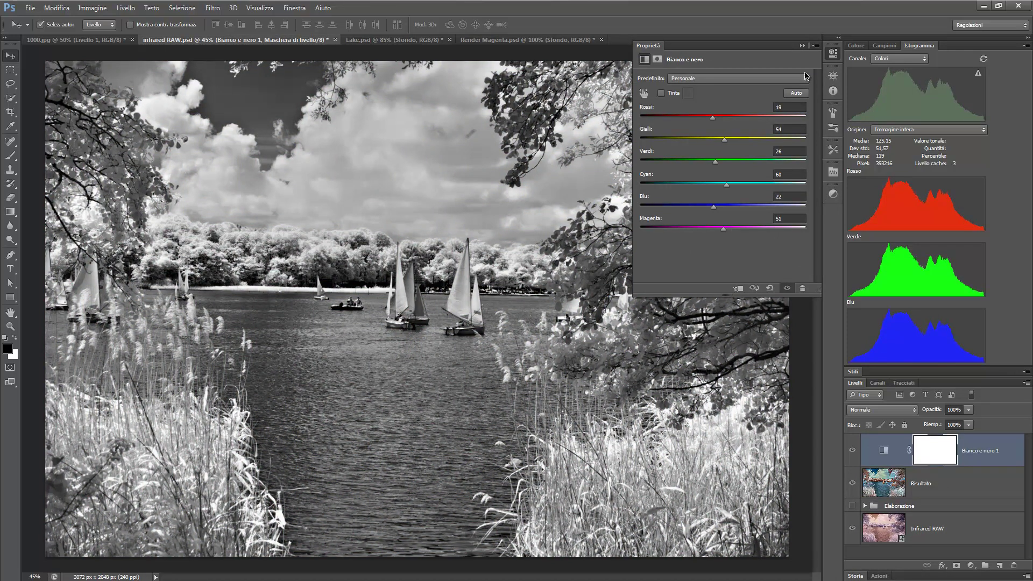
left_click(802, 46)
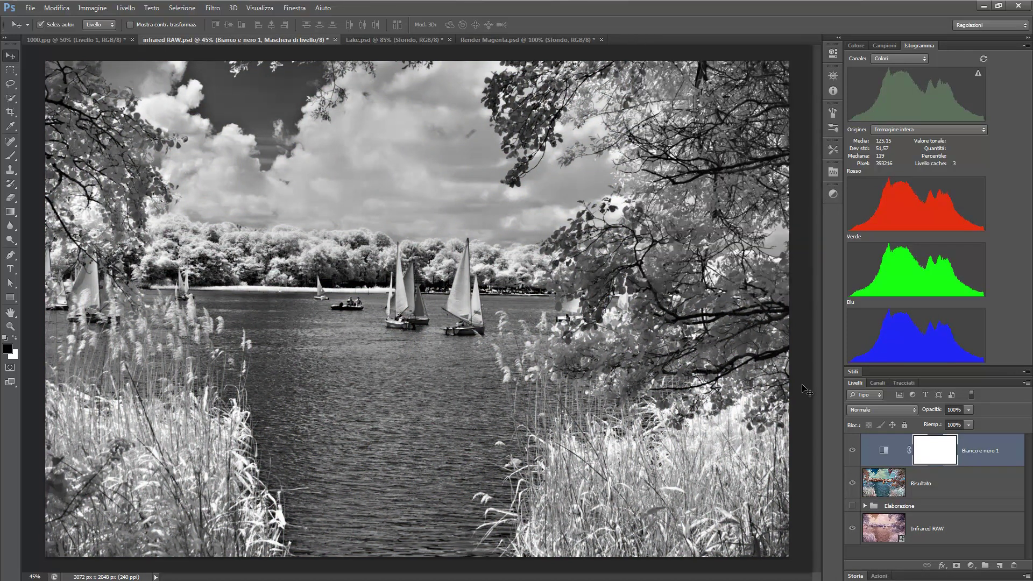
Toggle Risultato's visibility to compare the grayscale results
left_click(855, 481)
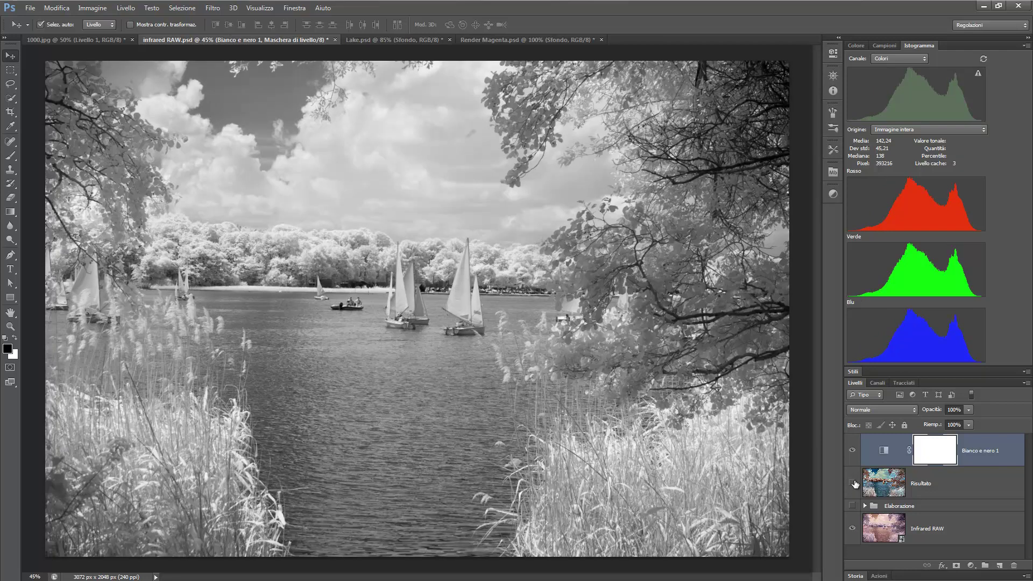
left_click(853, 482)
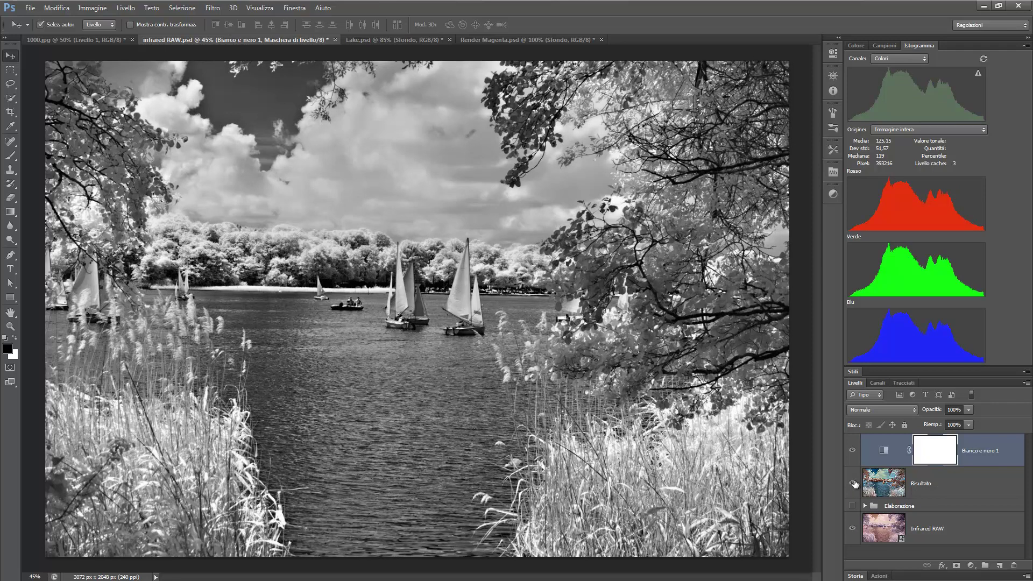
left_click(387, 43)
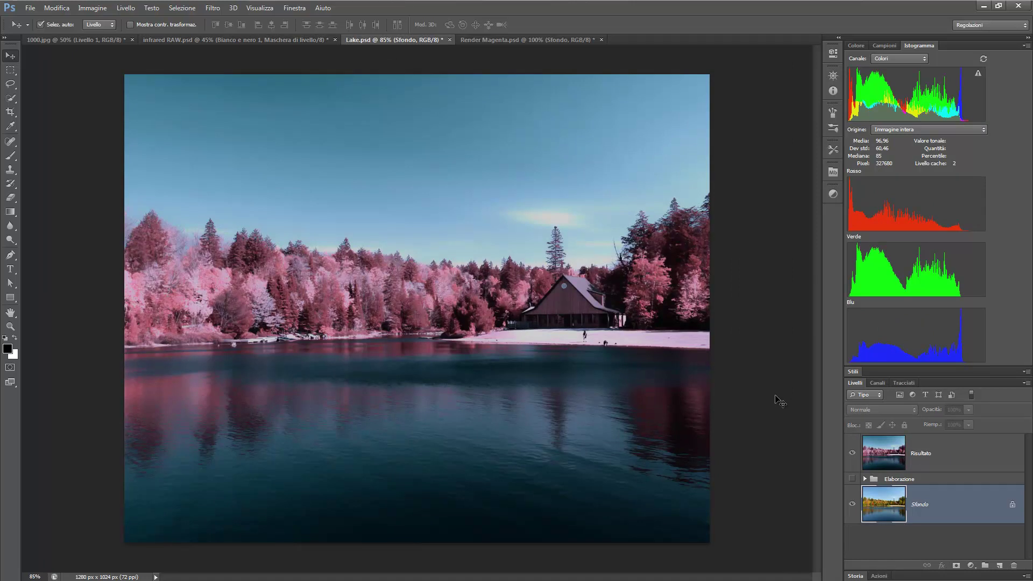
In Lake.psd, add an Auto Black & White layer above Risultato
left_click(852, 453)
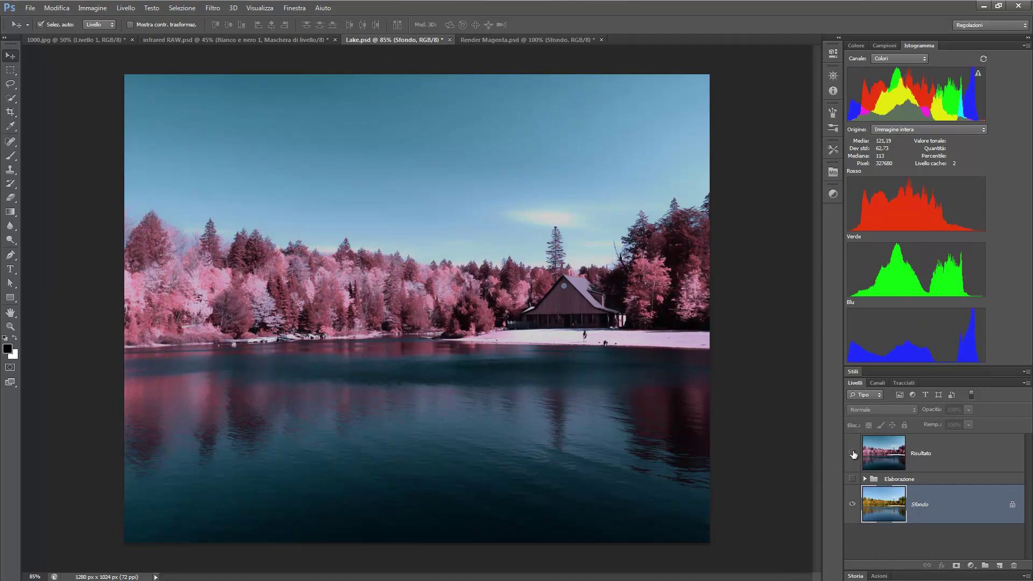
left_click(853, 453)
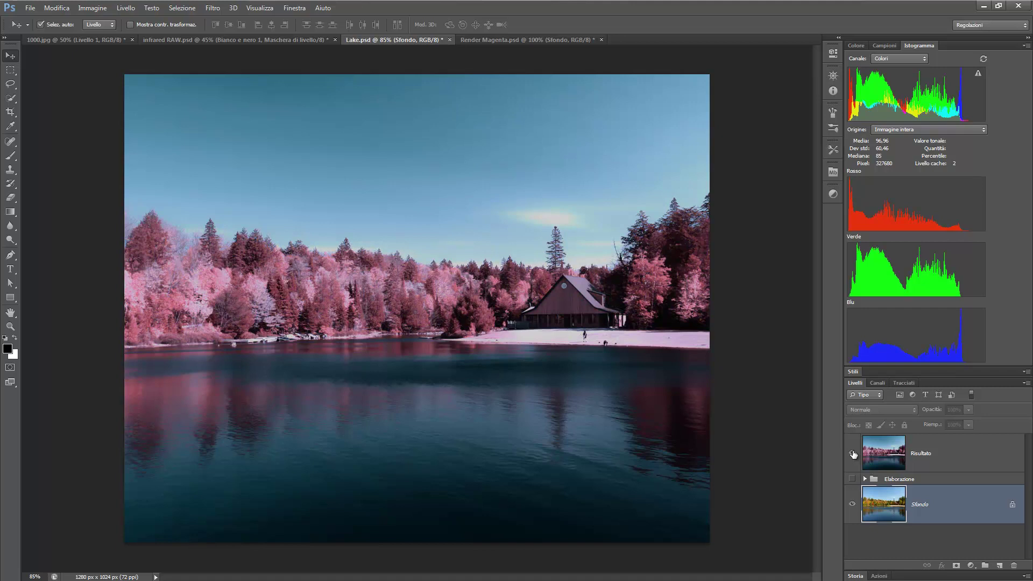
left_click(935, 459)
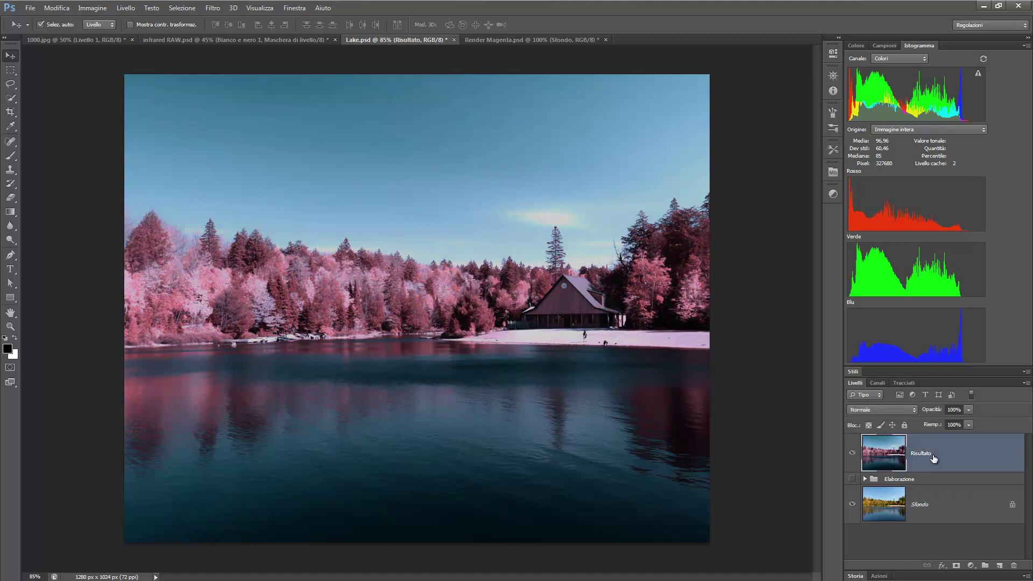
left_click(835, 191)
left_click(762, 224)
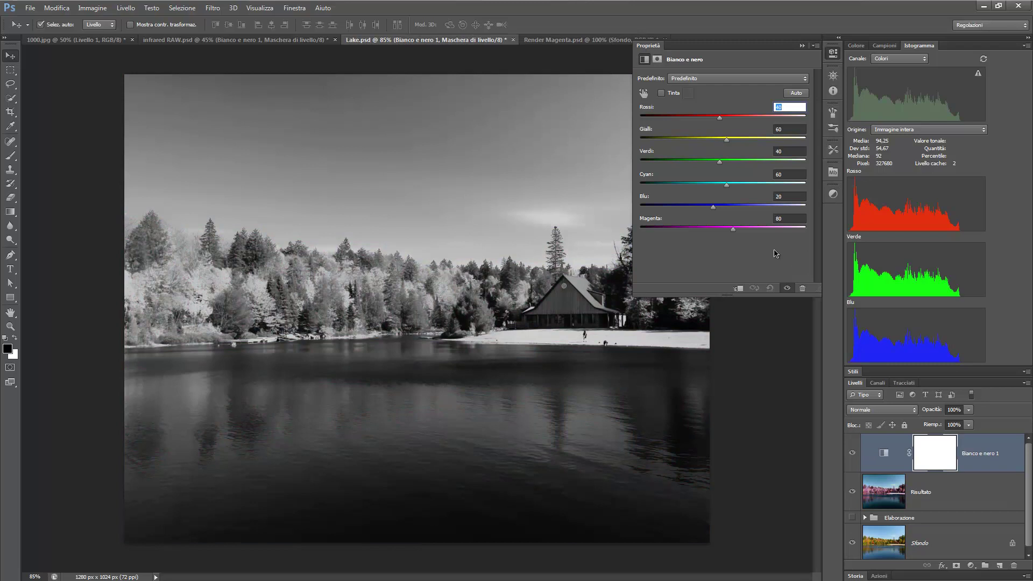
left_click(797, 94)
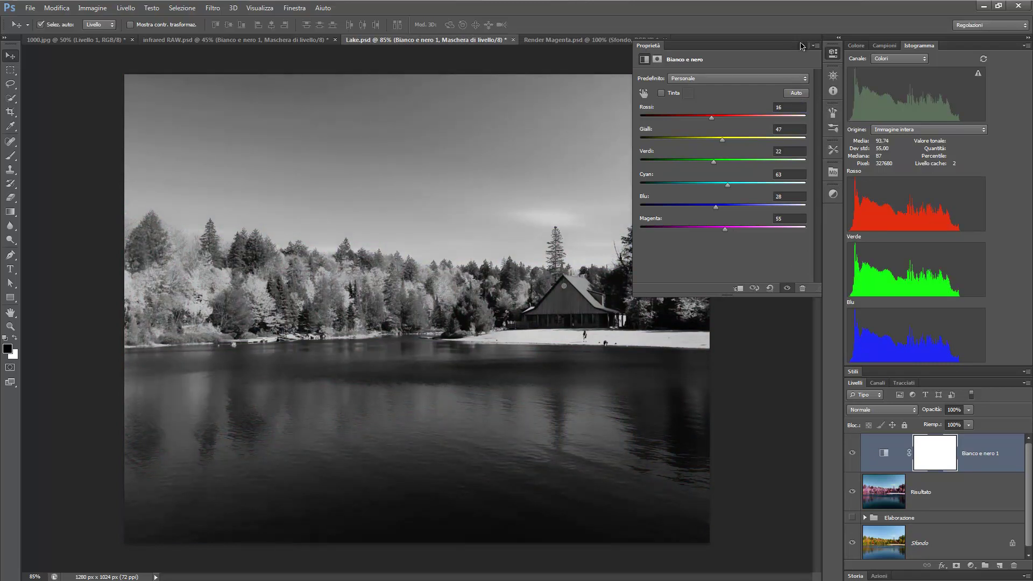
left_click(801, 46)
Toggle Risultato and Bianco e nero 1 visibility to compare monochrome against the colour original
left_click(850, 493)
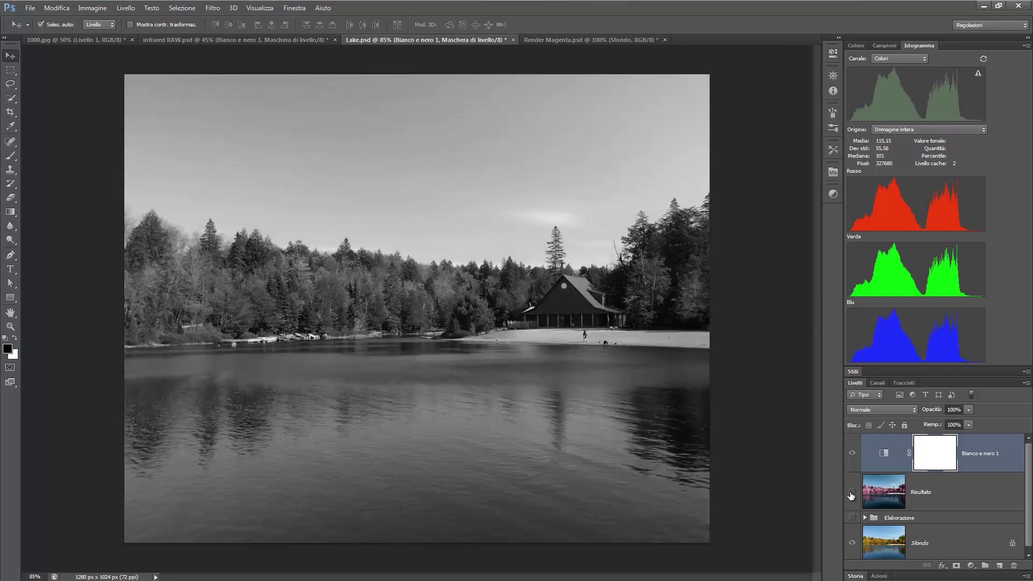
left_click(851, 494)
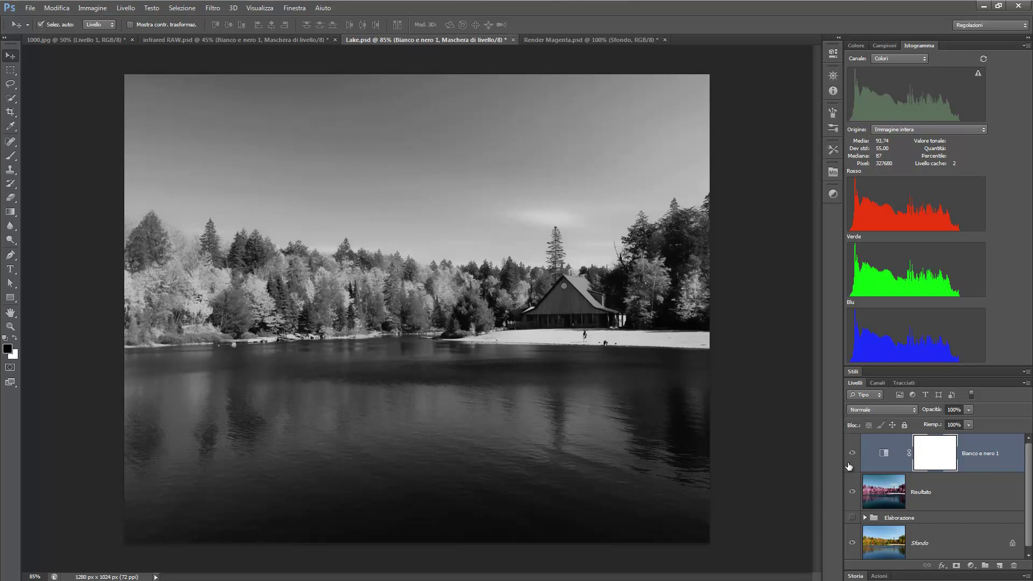
left_click(853, 492)
left_click(852, 453)
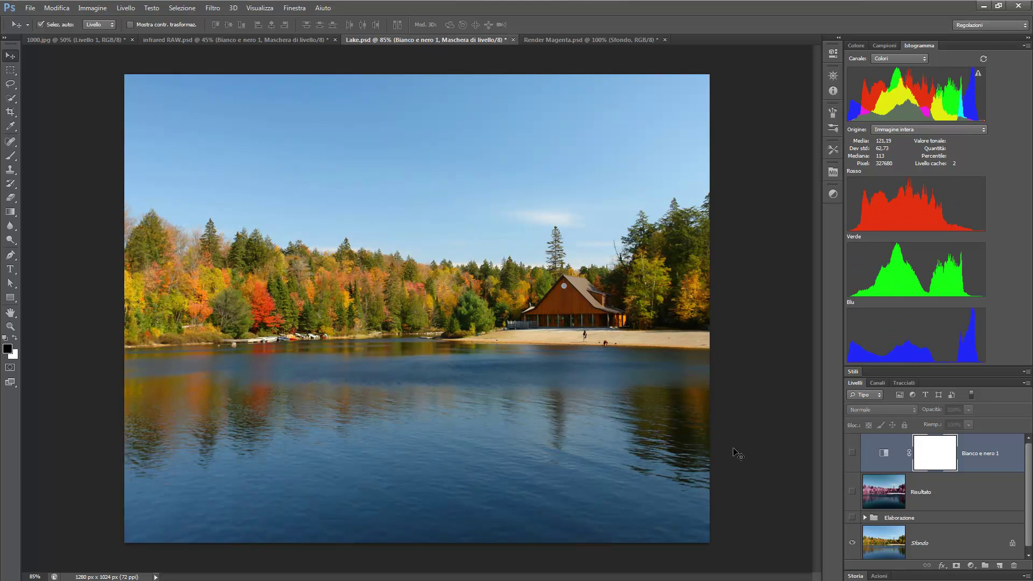
left_click(852, 453)
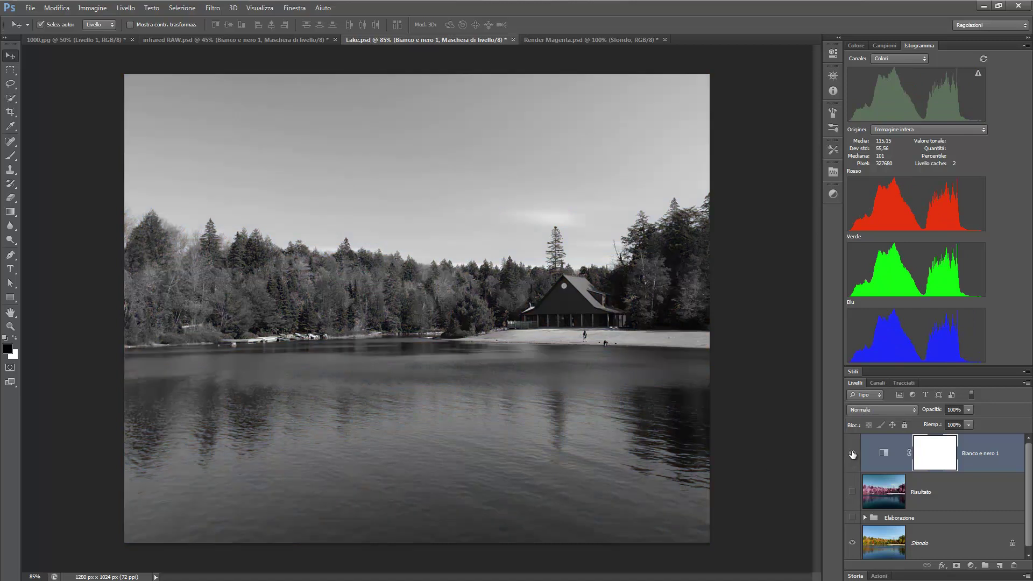
left_click(852, 454)
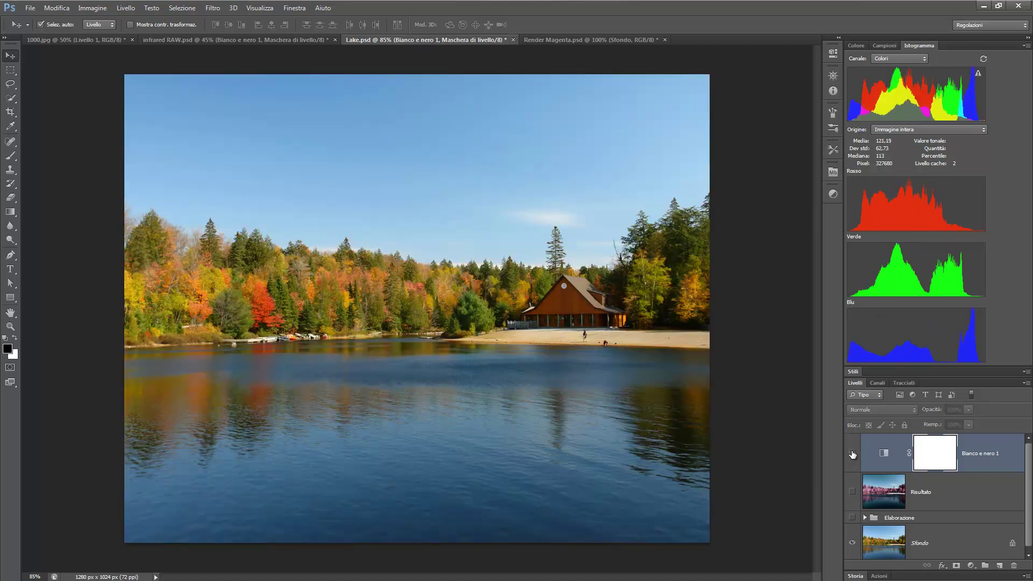
left_click(852, 453)
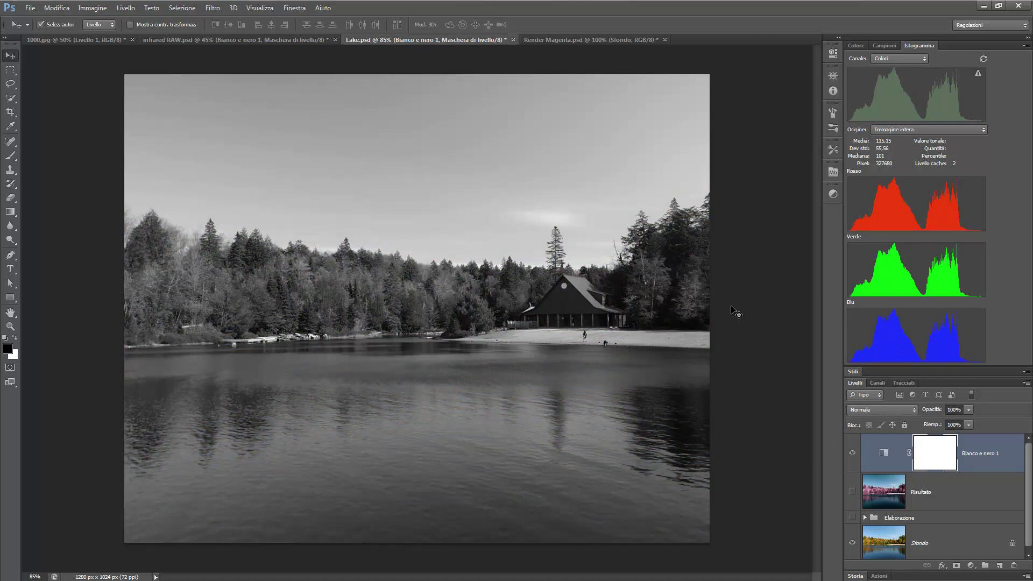
left_click(853, 453)
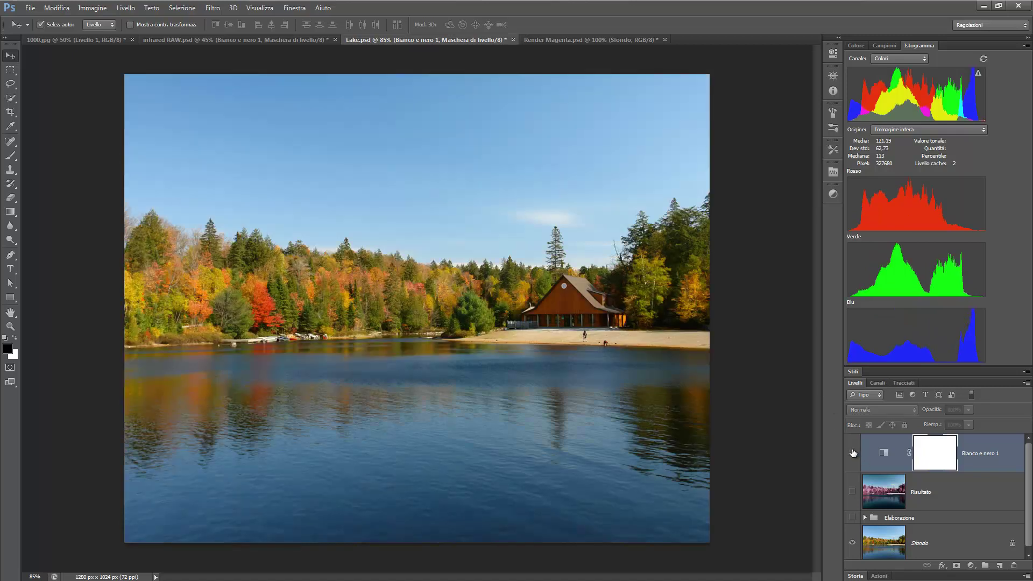
left_click(852, 452)
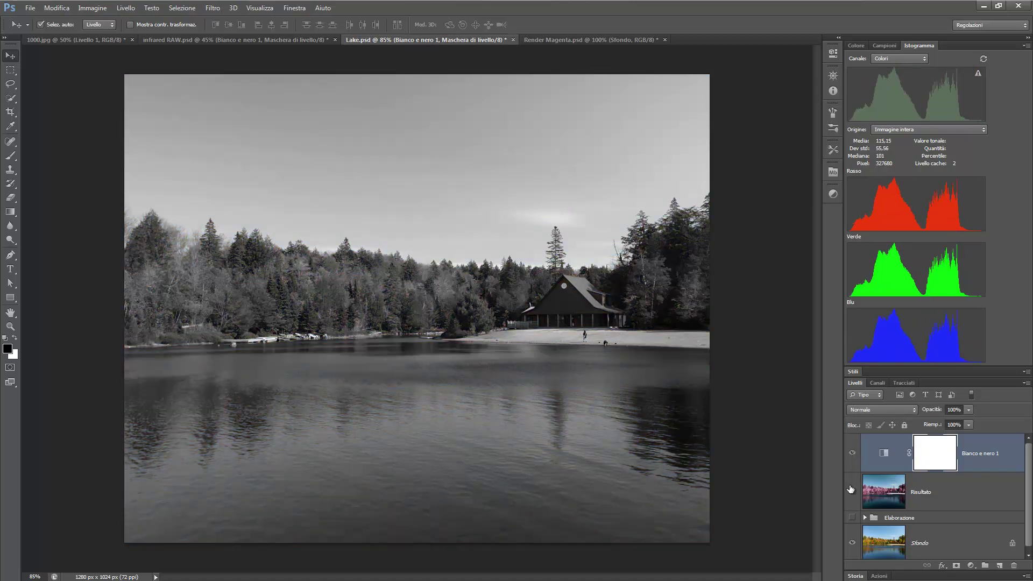
left_click(851, 491)
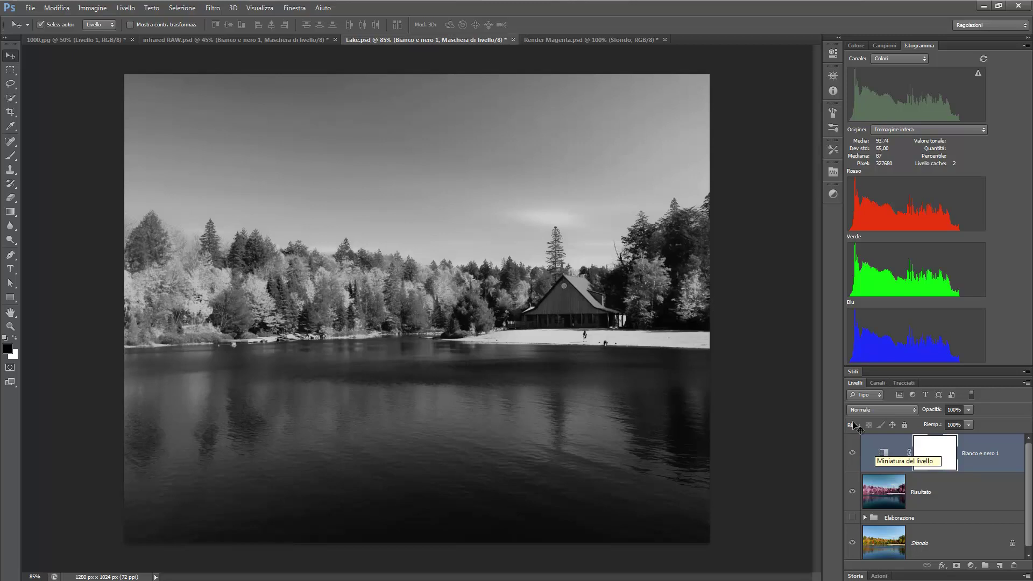
left_click(562, 41)
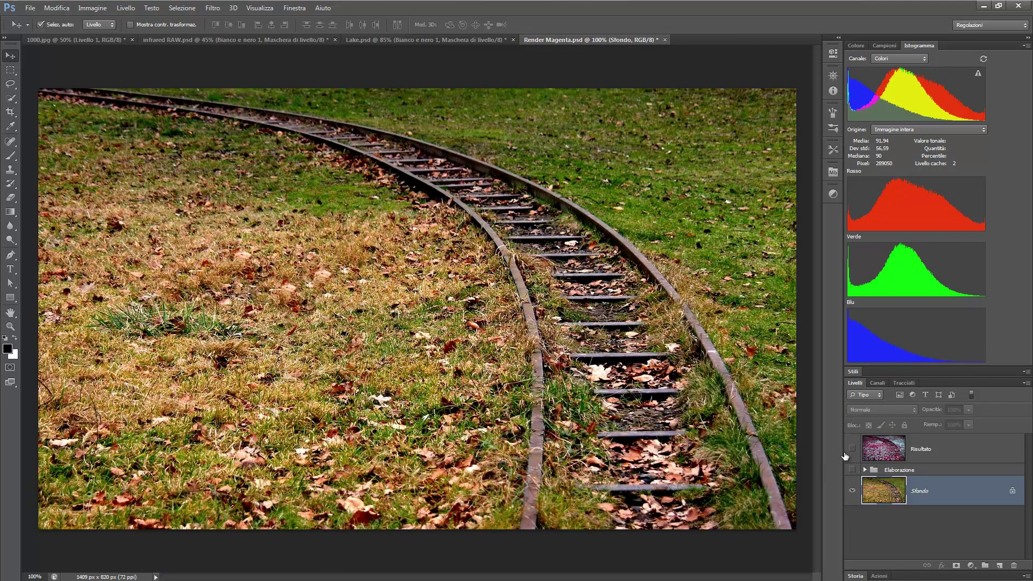
Make Risultato visible to show the railway tracks' magenta infrared render
left_click(852, 448)
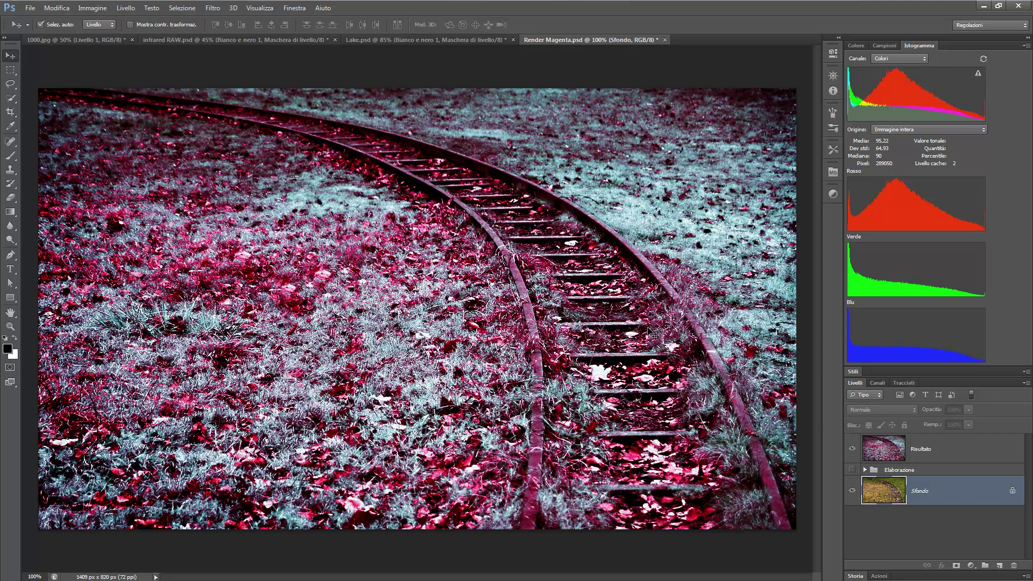